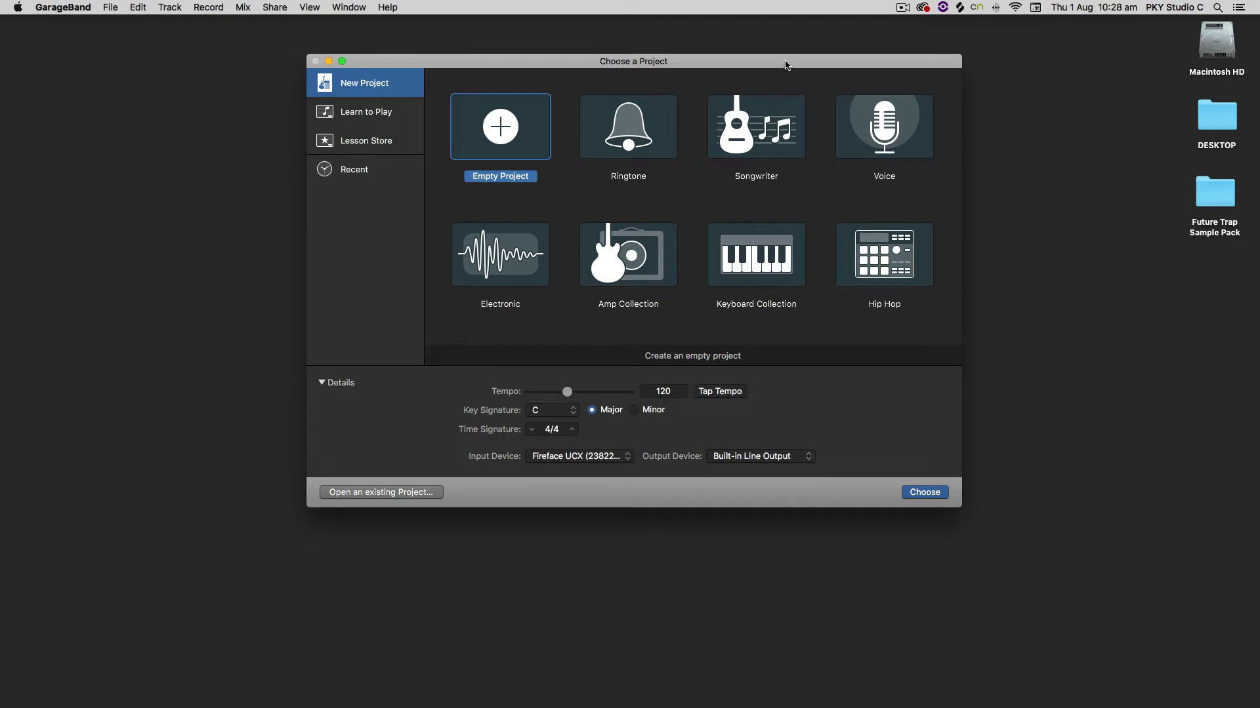
Create a new project from the Empty Project template
{"action": "left_click_drag", "start_coordinate": [787, 61], "coordinate": [767, 114]}
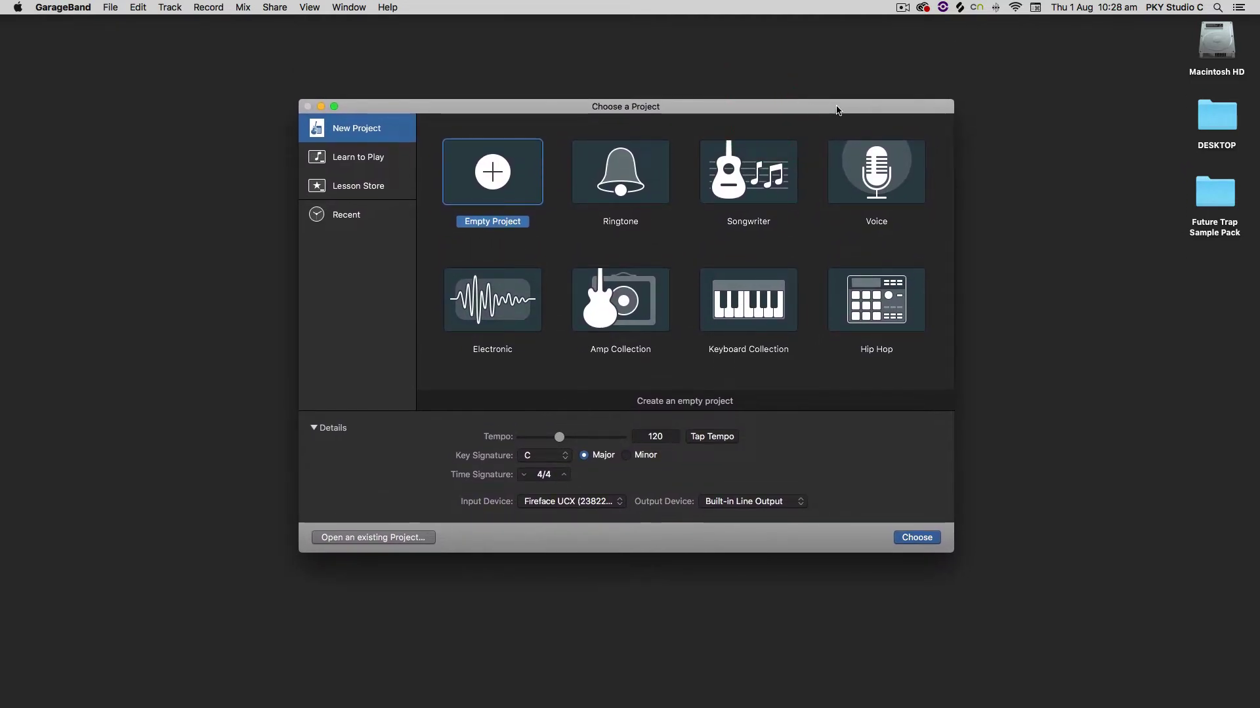
{"action": "left_click", "coordinate": [471, 172]}
{"action": "left_click", "coordinate": [929, 541]}
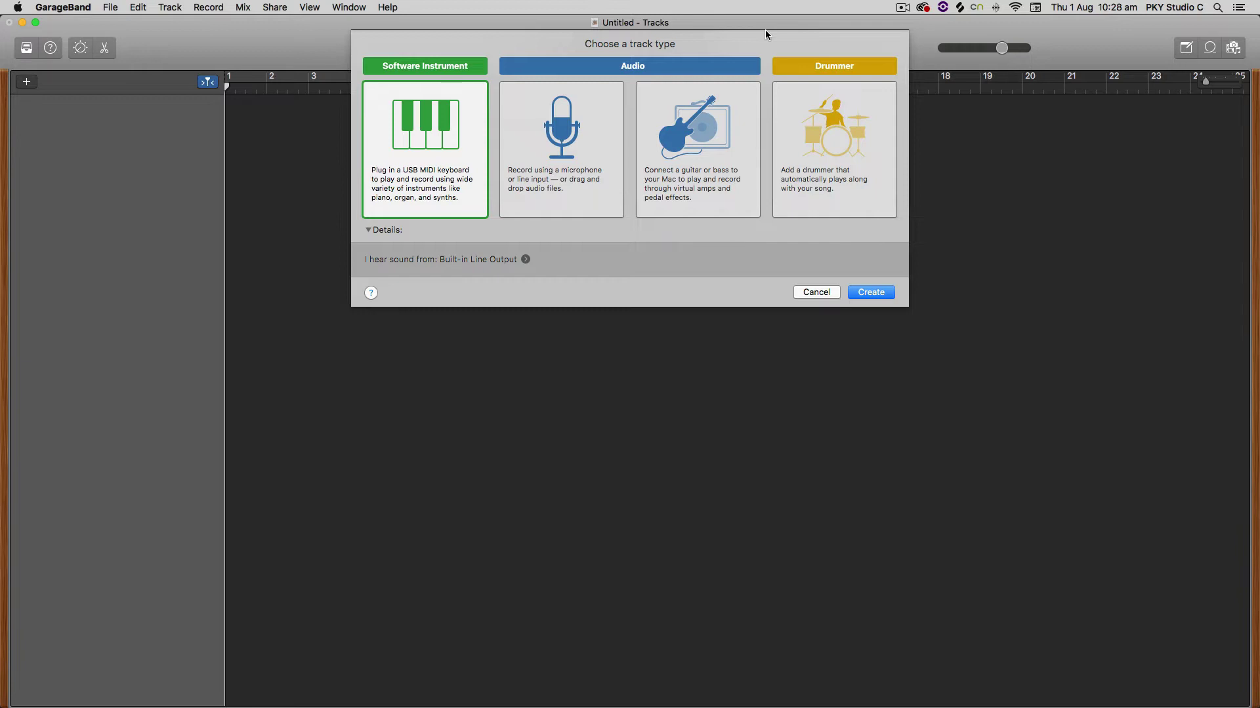
Add a Software Instrument track, giving a Classic Electric Piano track
{"action": "left_click", "coordinate": [428, 129]}
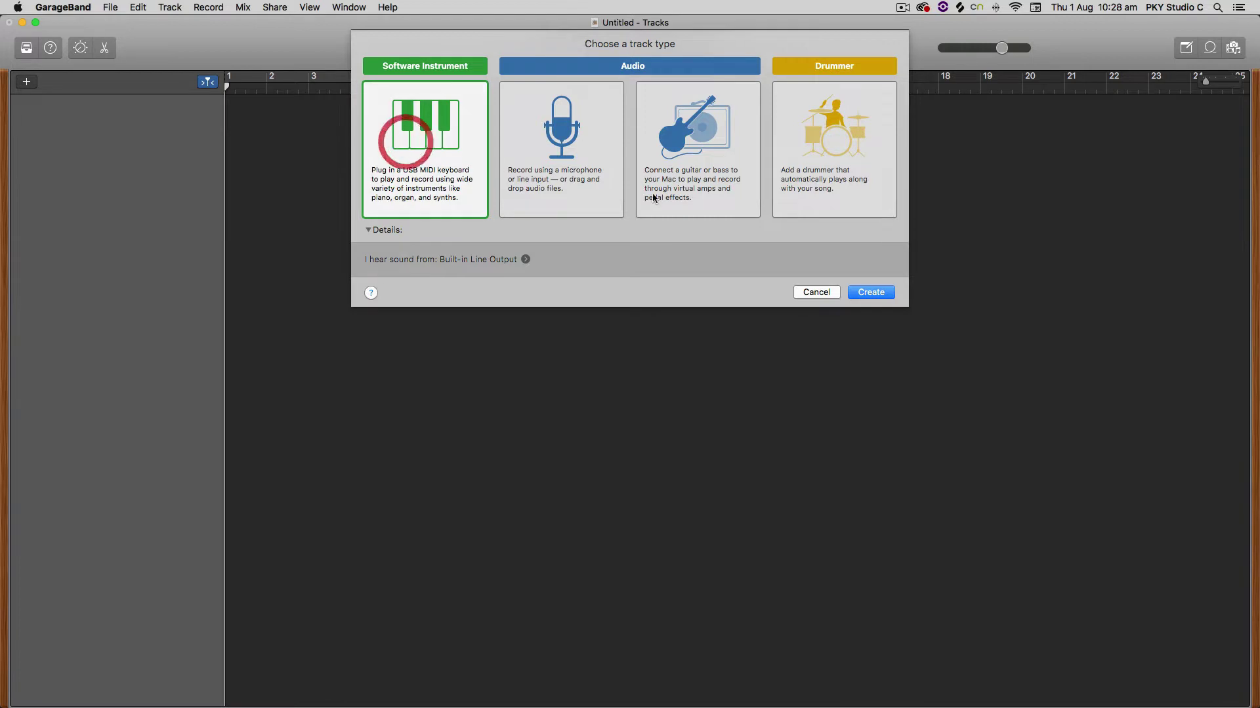
{"action": "left_click", "coordinate": [871, 292]}
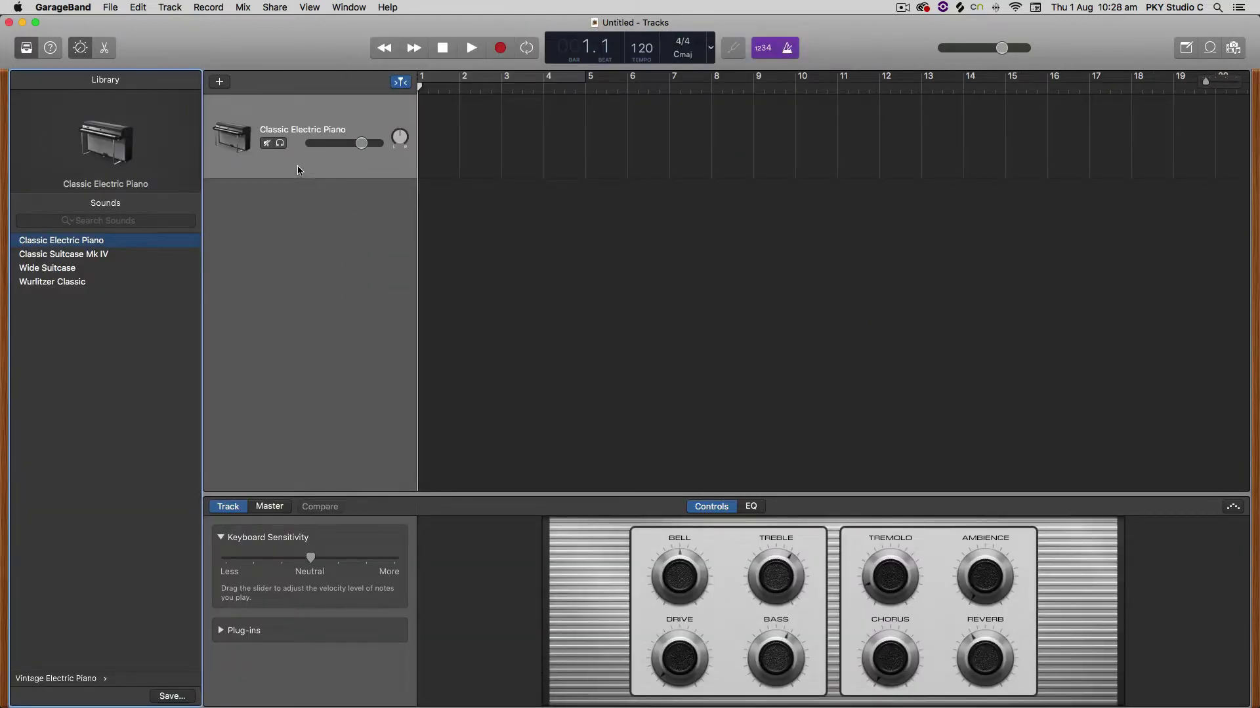
{"action": "left_click", "coordinate": [320, 121]}
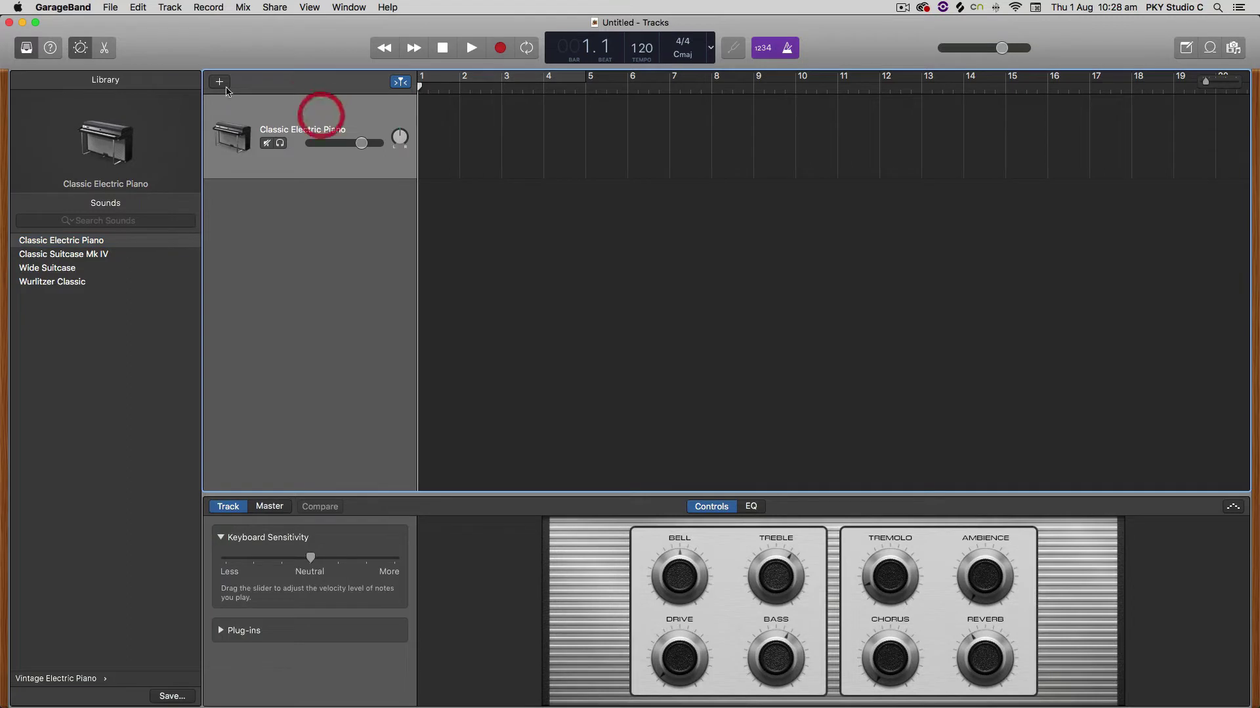
Show the track's Smart Controls and expanded Plug-ins section, including master echo and reverb
{"action": "left_click", "coordinate": [82, 52]}
{"action": "left_click", "coordinate": [82, 52]}
{"action": "left_click", "coordinate": [82, 53]}
{"action": "left_click", "coordinate": [82, 52]}
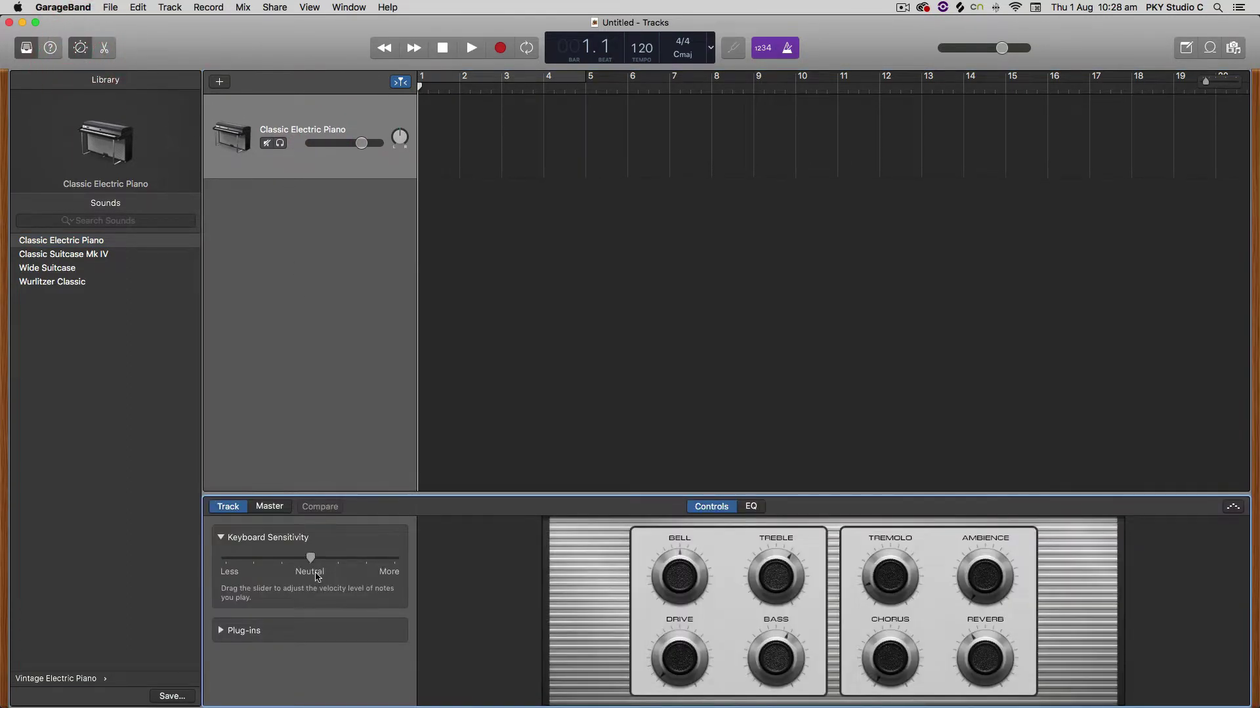
{"action": "left_click", "coordinate": [221, 631]}
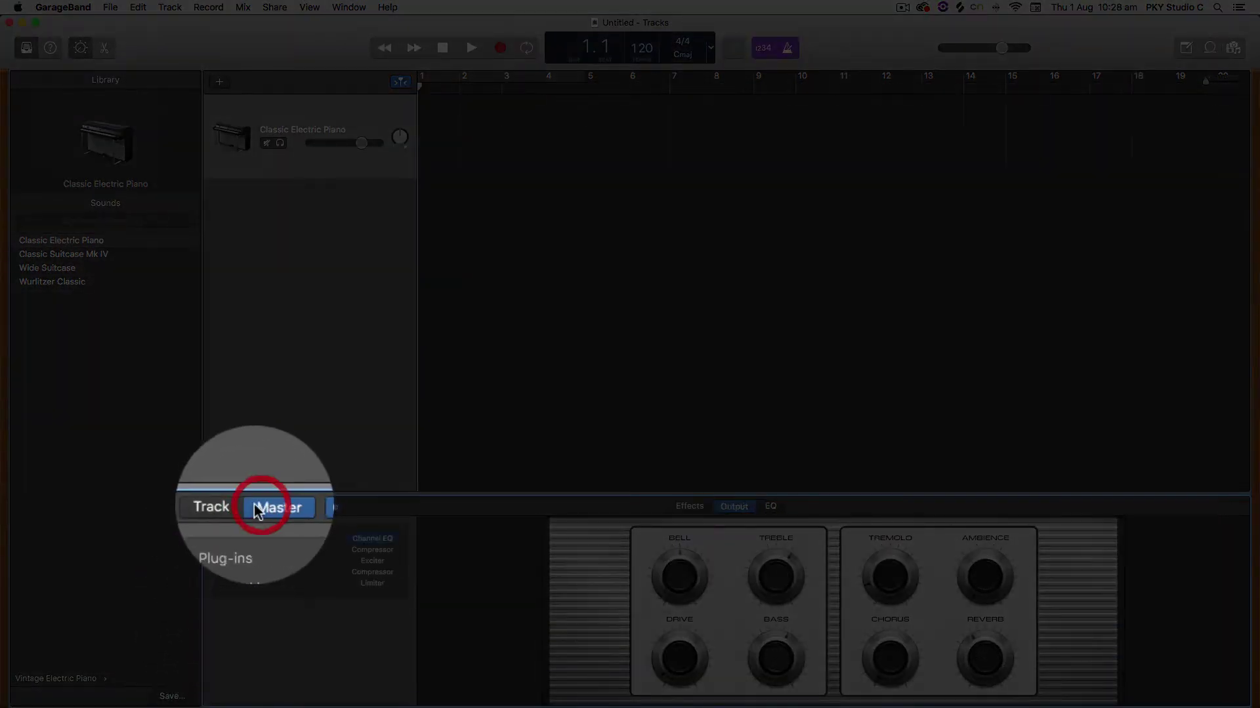
{"action": "left_click", "coordinate": [268, 507]}
{"action": "left_click", "coordinate": [235, 510]}
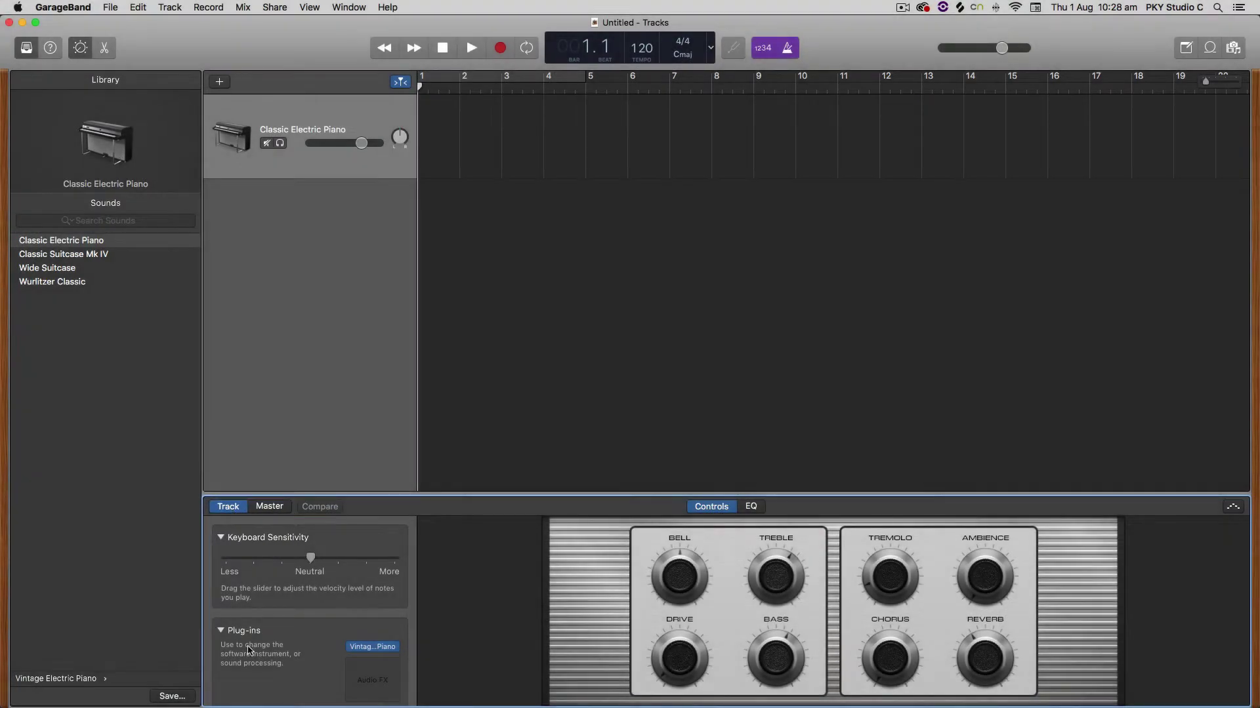
{"action": "left_click", "coordinate": [221, 631]}
{"action": "left_click", "coordinate": [221, 631]}
{"action": "scroll", "coordinate": [308, 564], "scroll_direction": "down", "scroll_amount": 3}
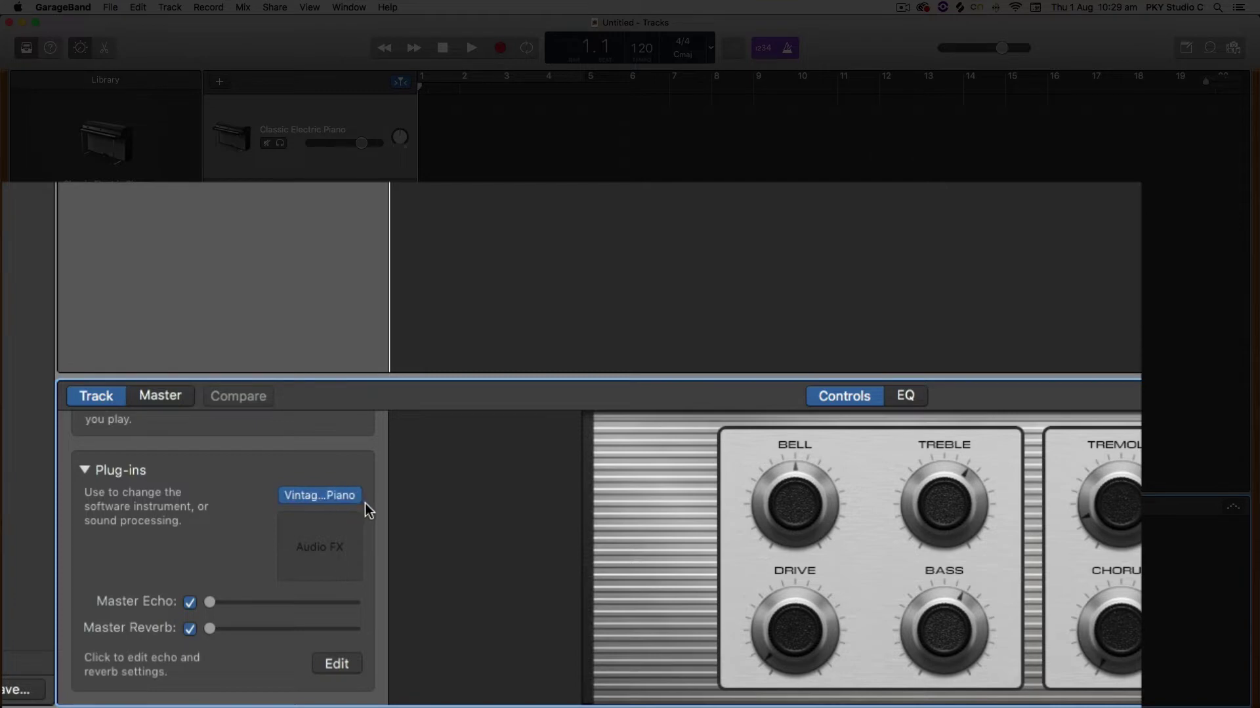
Replace the Vintage Electric Piano with AU Instruments > Apple > AUSampler > Stereo
{"action": "left_click", "coordinate": [358, 497]}
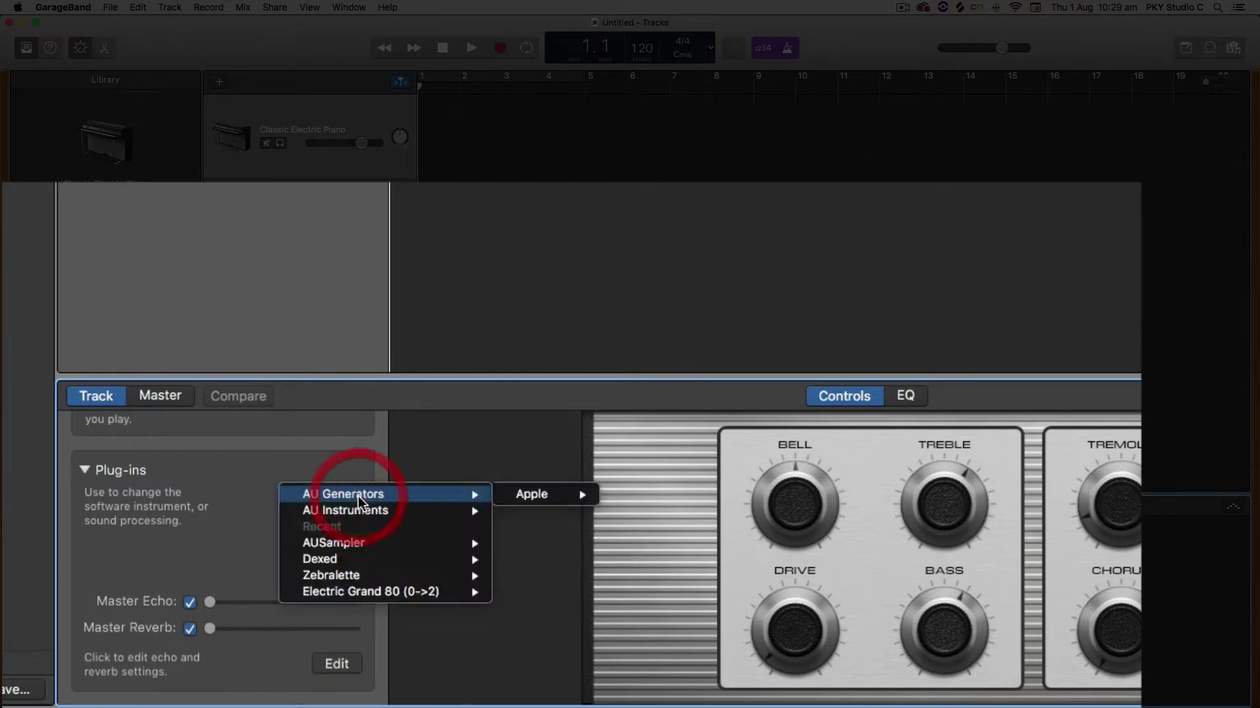
{"action": "mouse_move", "coordinate": [360, 513]}
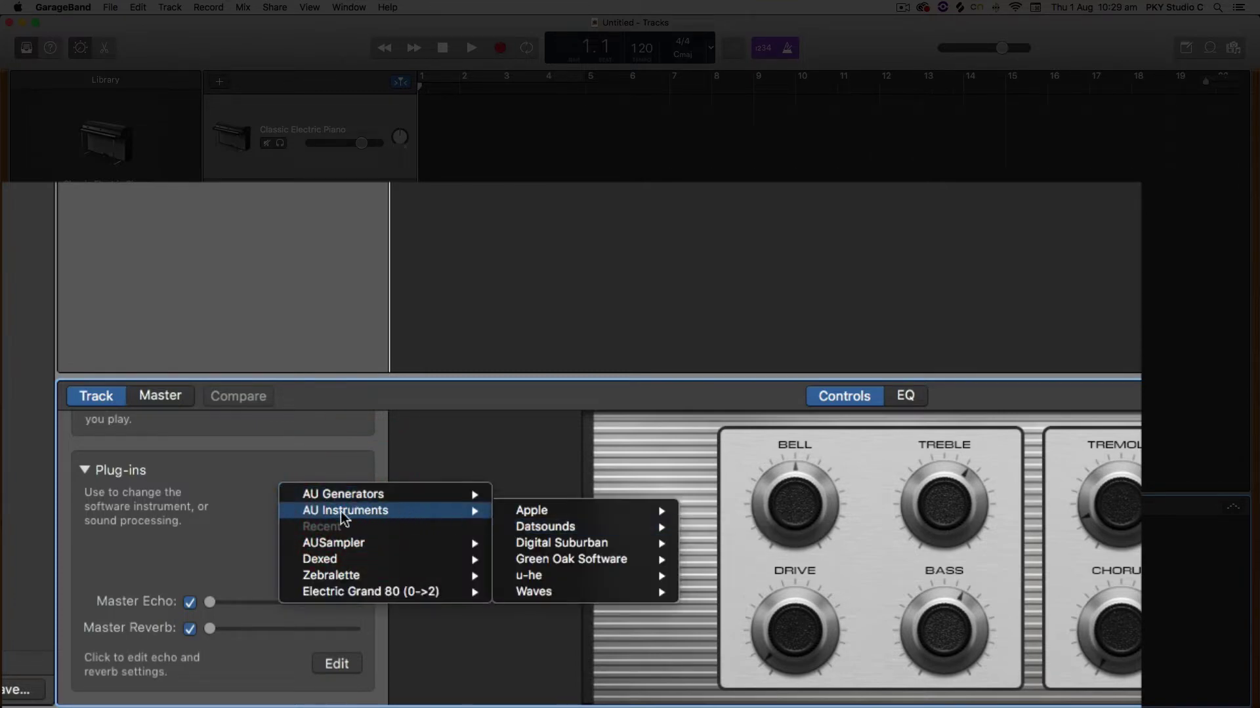
{"action": "mouse_move", "coordinate": [533, 511]}
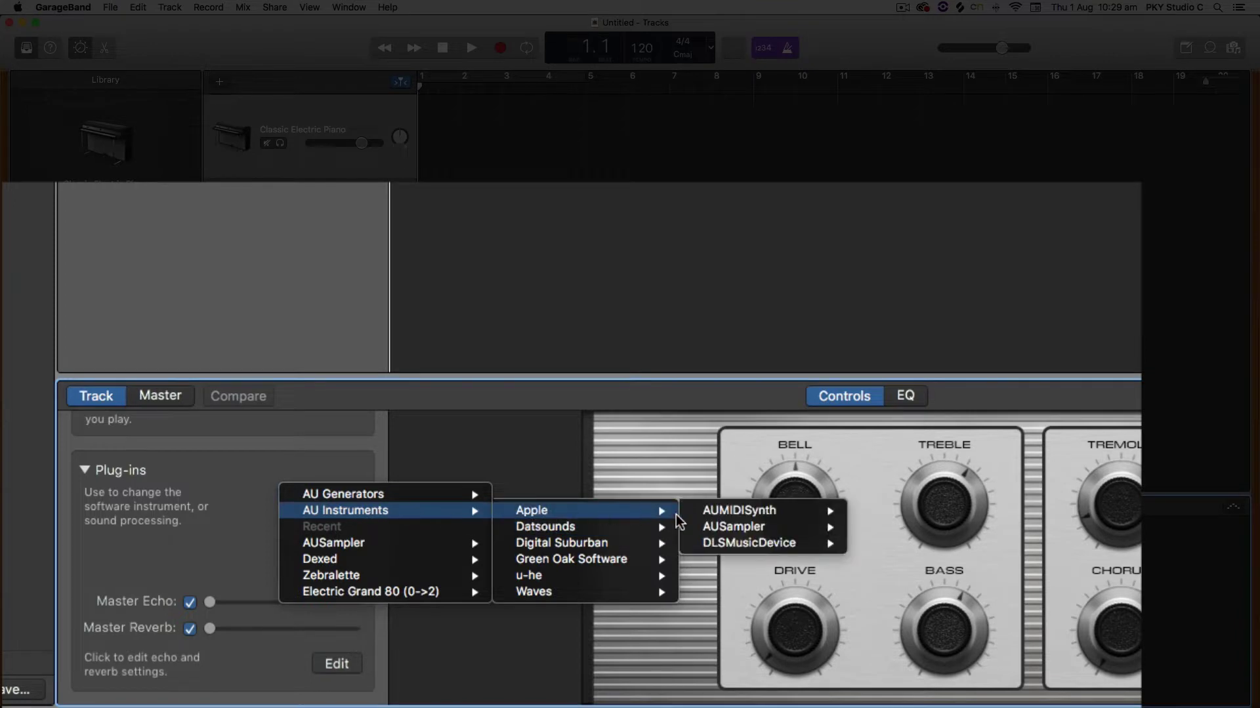
{"action": "mouse_move", "coordinate": [721, 527]}
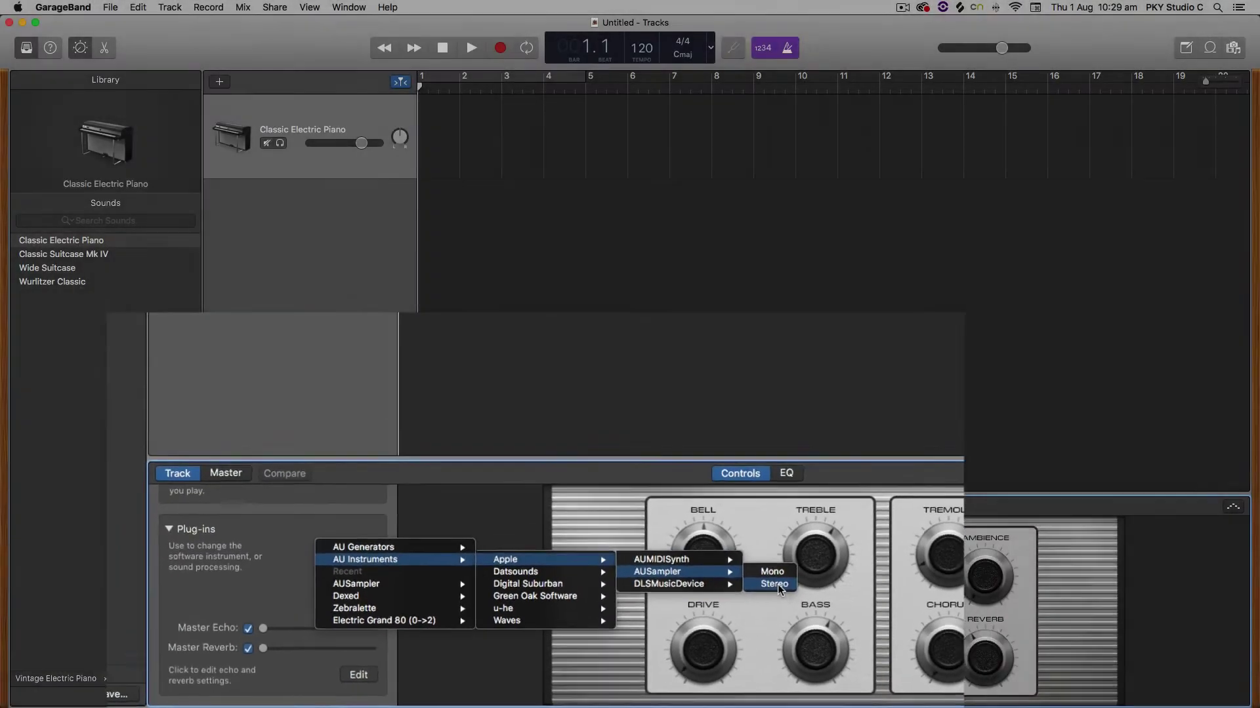
{"action": "left_click", "coordinate": [882, 543]}
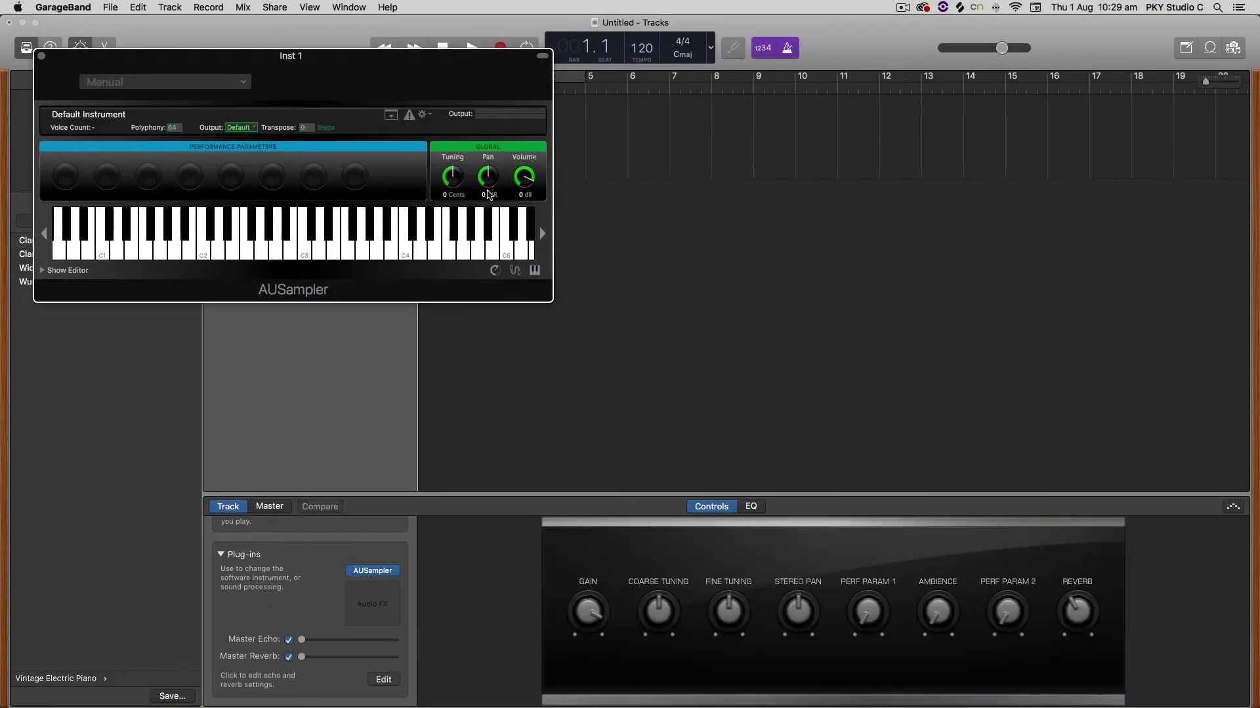
Reposition the AUSampler plug-in window away from the track
{"action": "left_click_drag", "start_coordinate": [315, 70], "coordinate": [490, 206]}
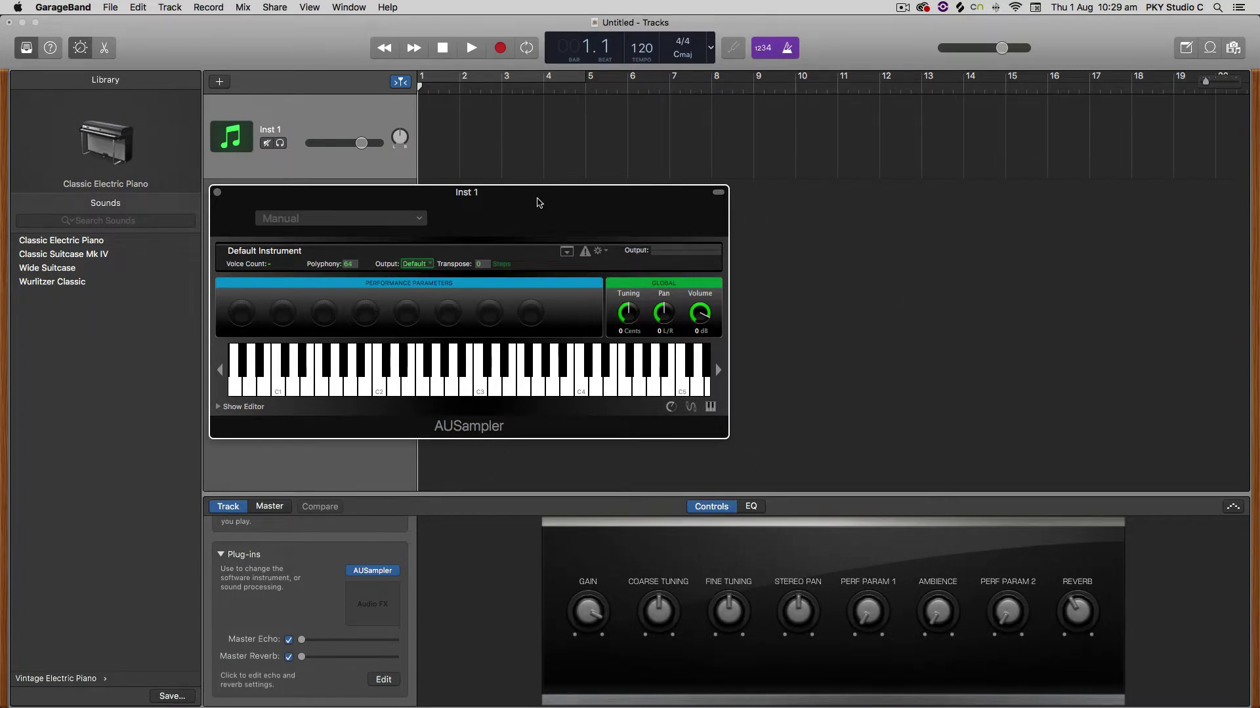
{"action": "left_click_drag", "start_coordinate": [543, 209], "coordinate": [584, 110]}
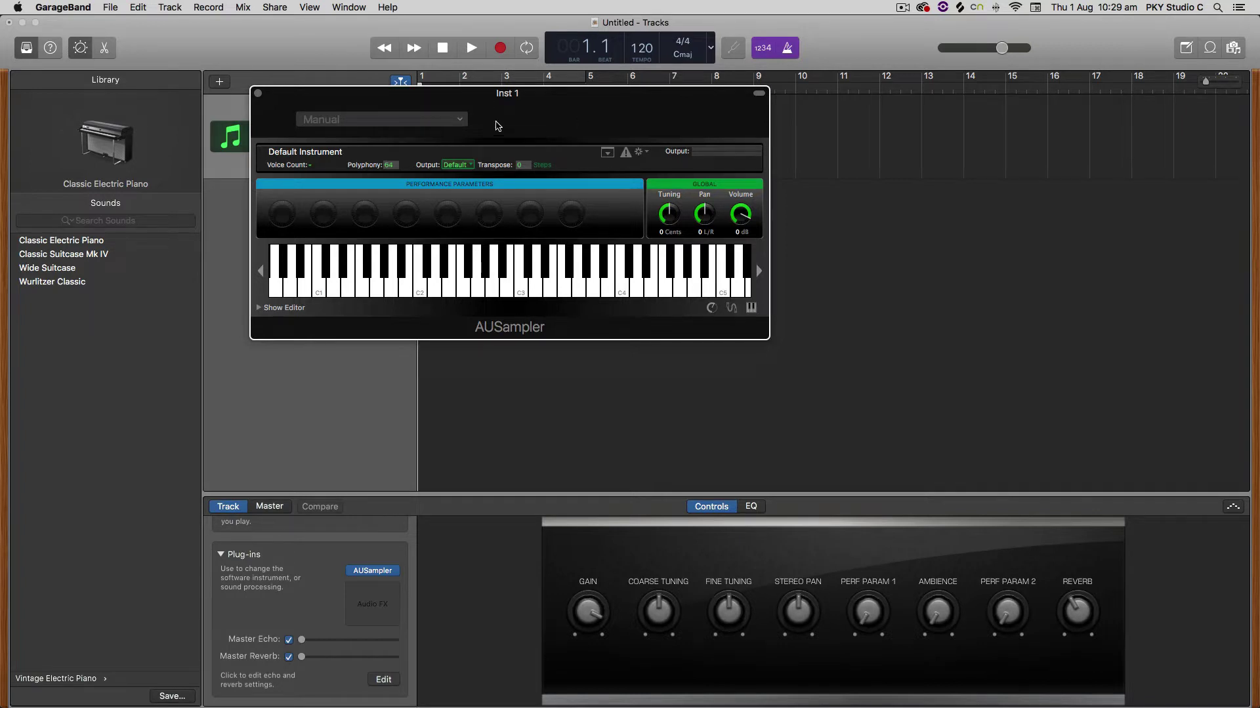
{"action": "left_click_drag", "start_coordinate": [554, 100], "coordinate": [513, 196]}
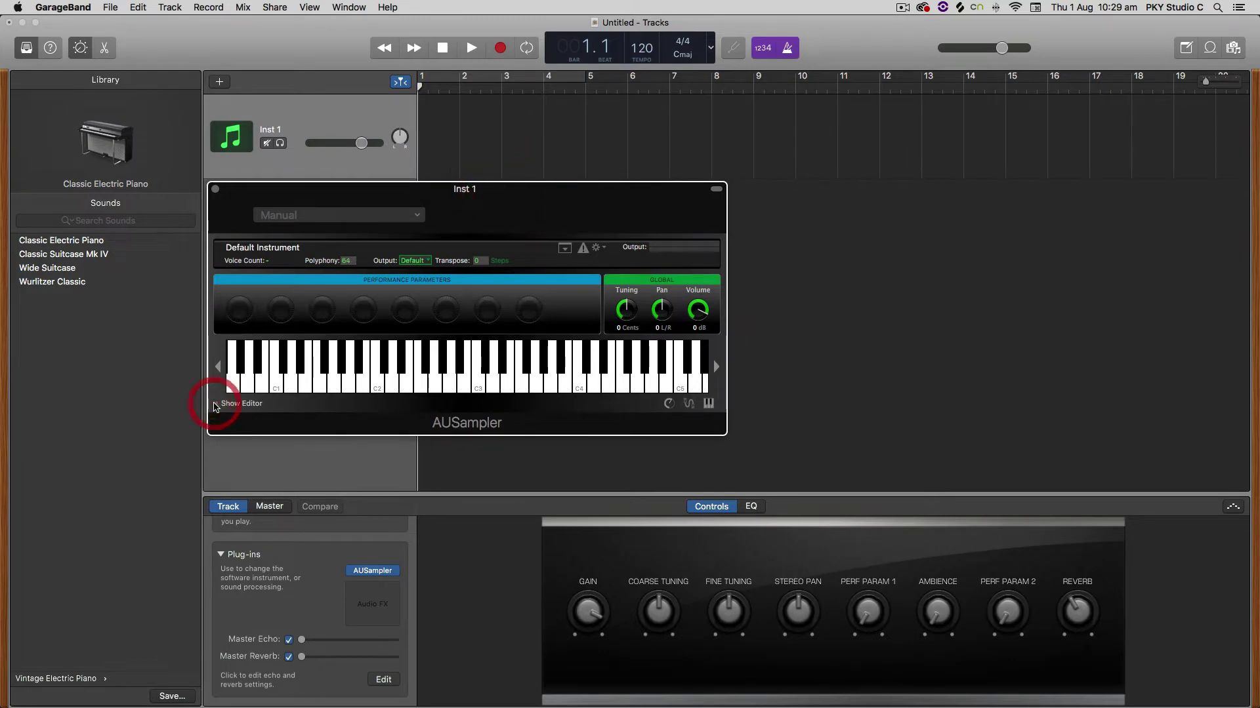
Expand the AUSampler editor and select the Sine 440 Built-in zone under Layer 1
{"action": "left_click", "coordinate": [217, 404]}
{"action": "left_click_drag", "start_coordinate": [562, 190], "coordinate": [562, 51]}
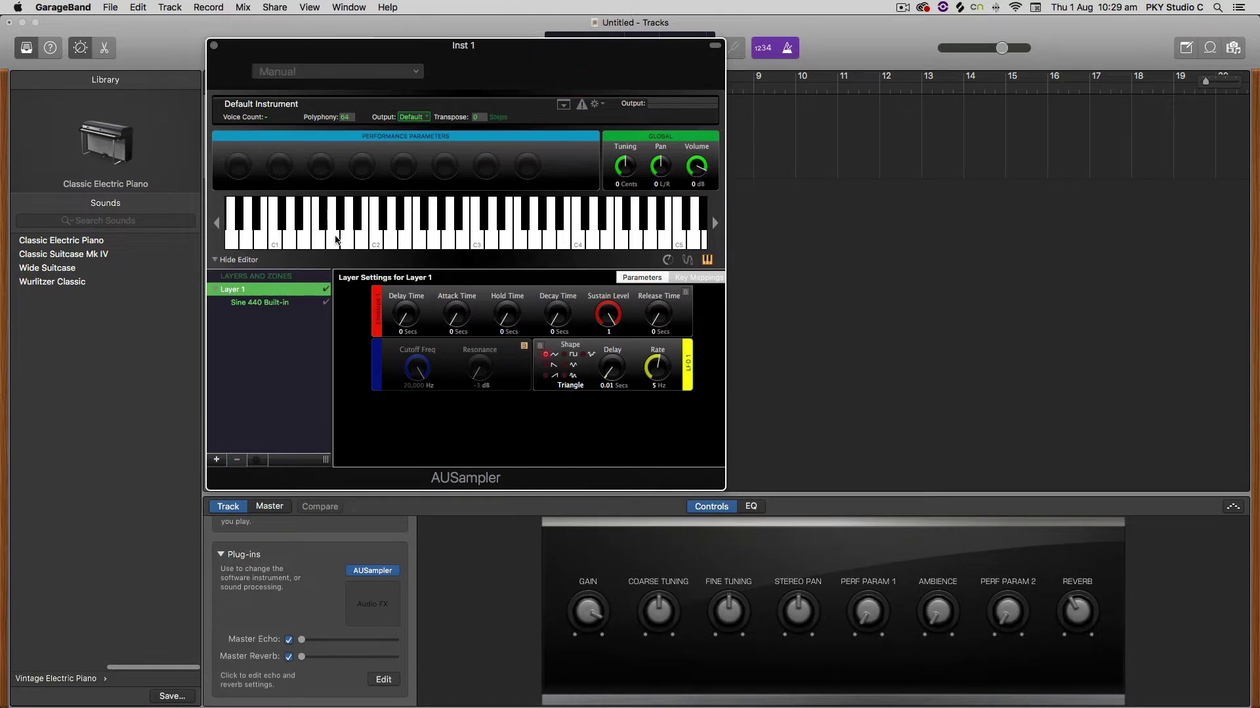
{"action": "left_click", "coordinate": [215, 260]}
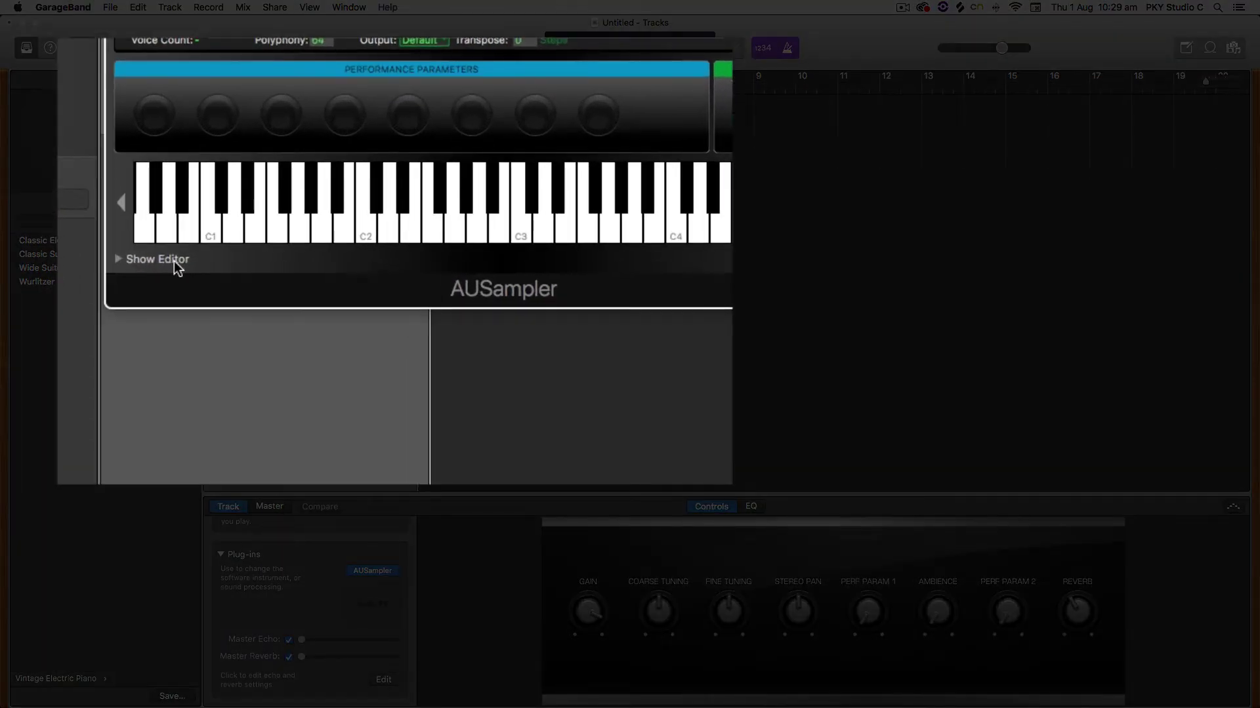
{"action": "left_click", "coordinate": [117, 260]}
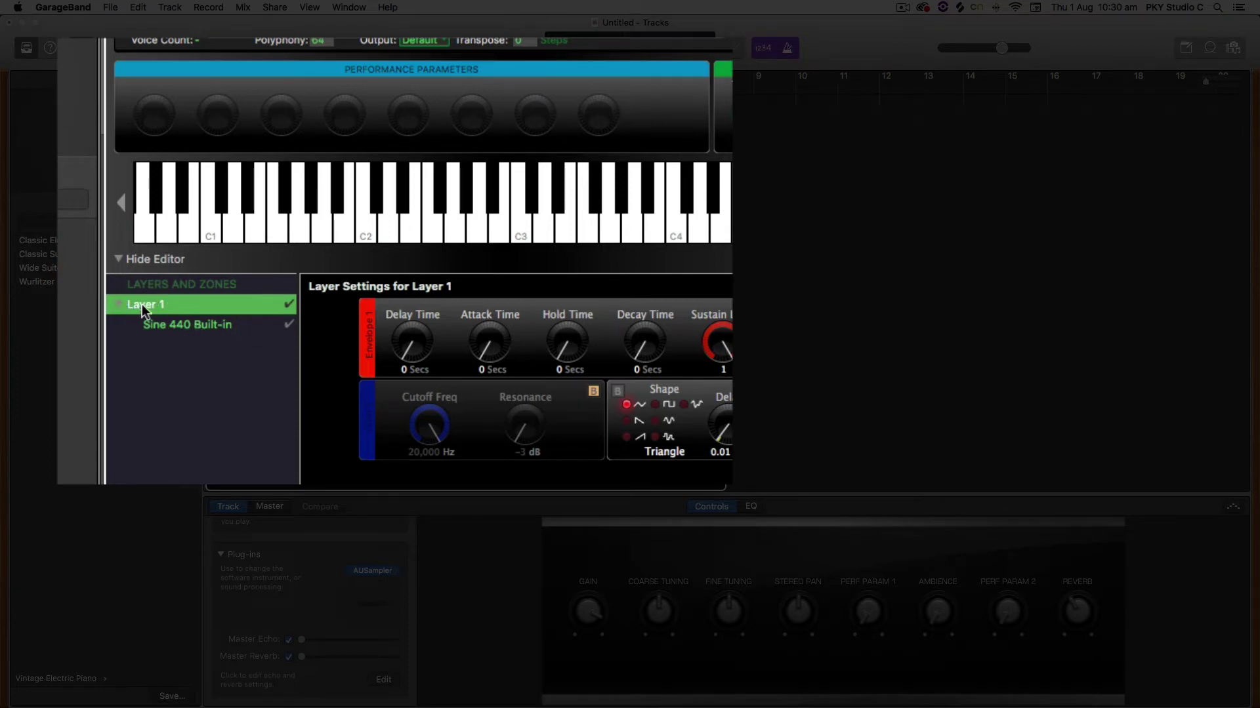
{"action": "left_click", "coordinate": [193, 326]}
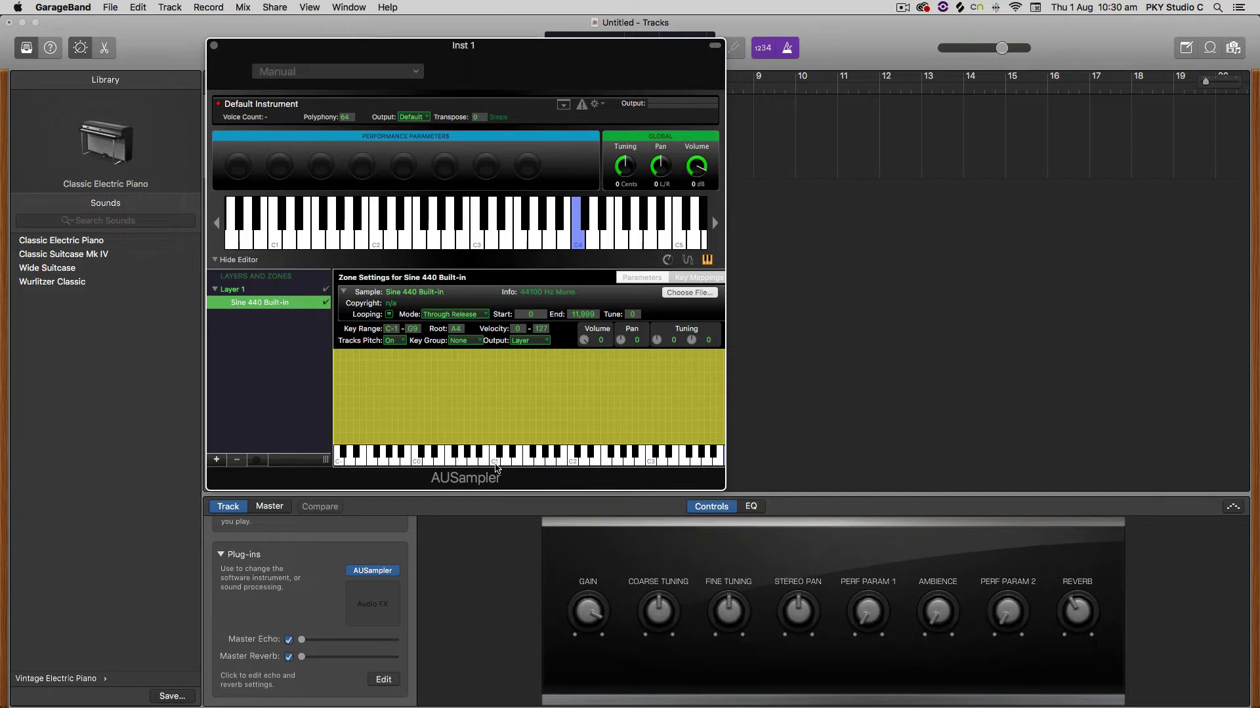
Browse the Future Trap Sample Pack folder for a zone sample, then cancel
{"action": "left_click", "coordinate": [689, 292]}
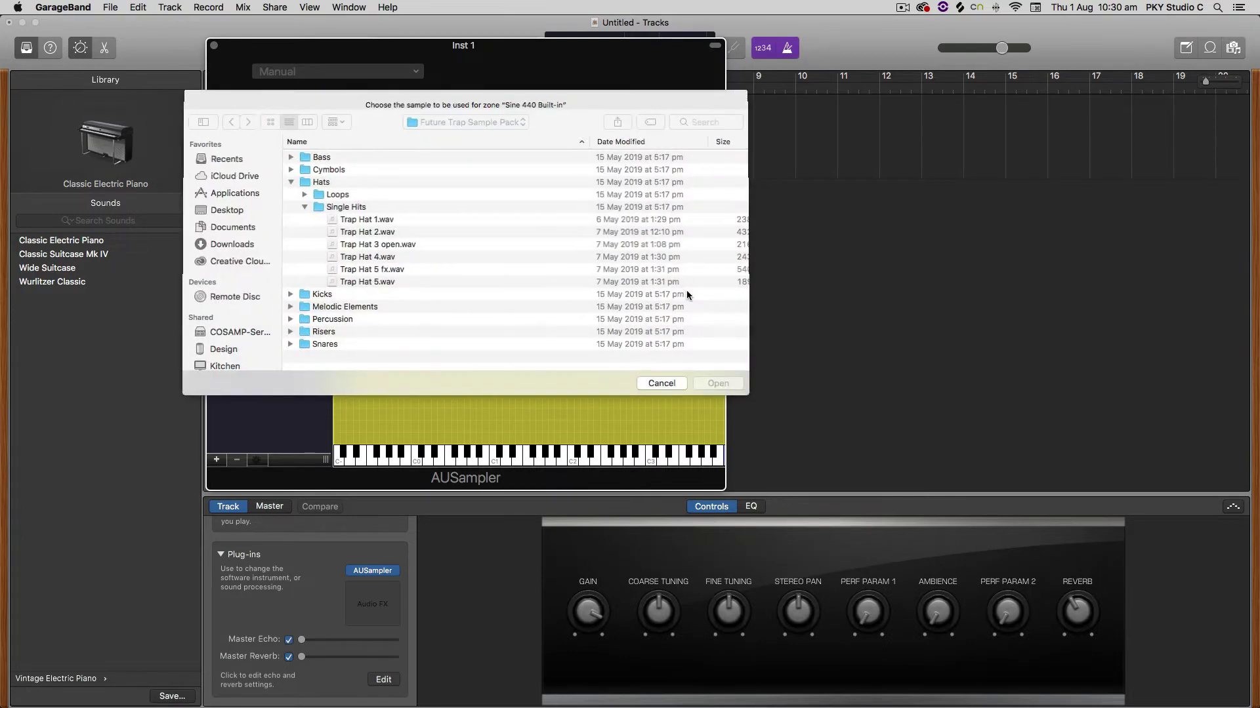
{"action": "left_click", "coordinate": [290, 182]}
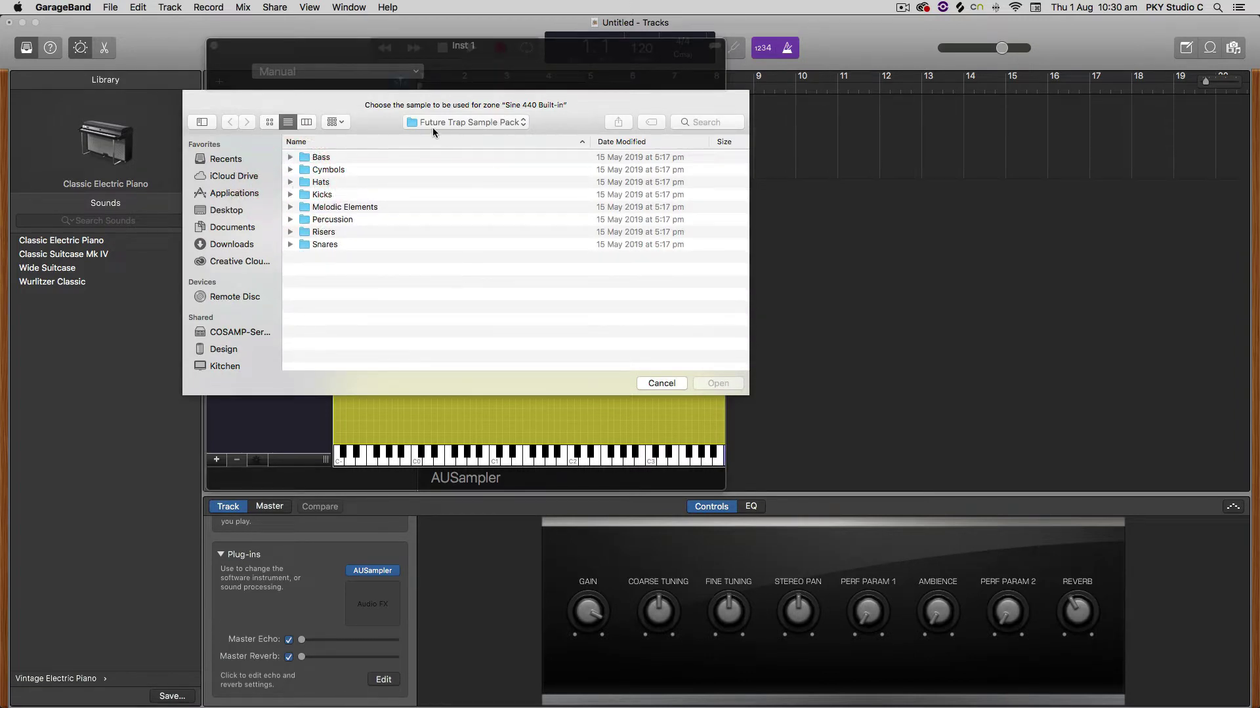
{"action": "left_click", "coordinate": [492, 125]}
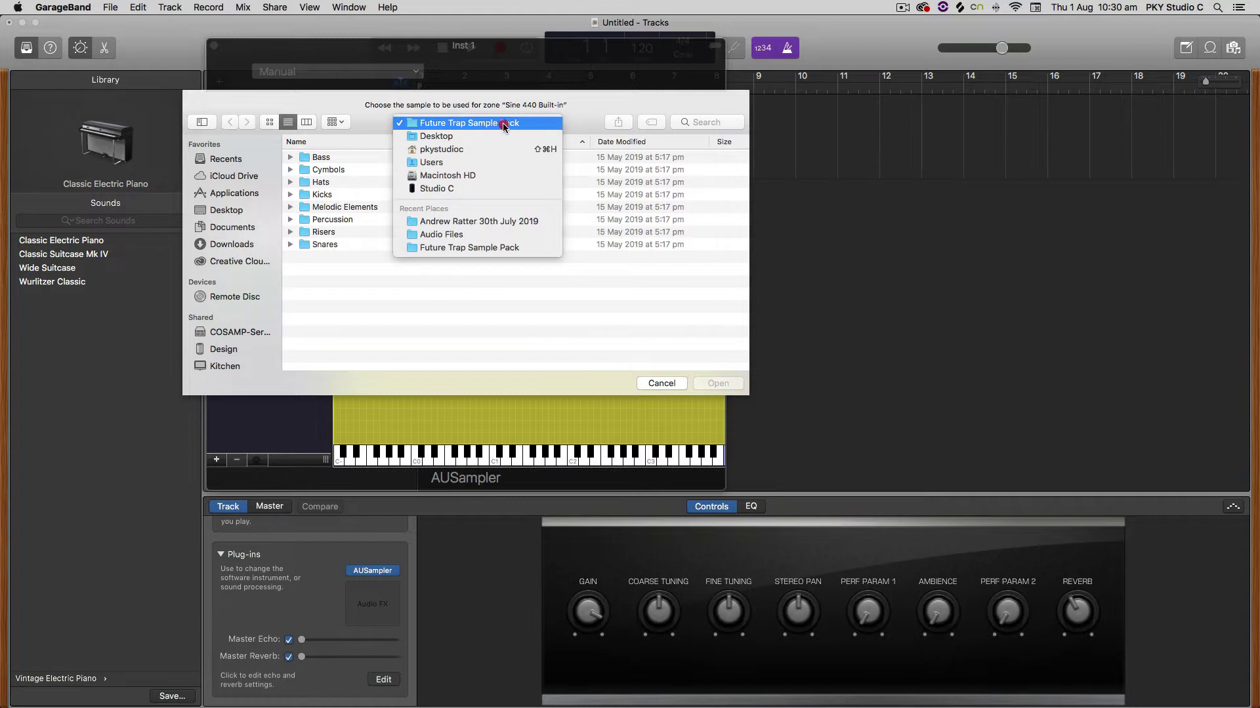
{"action": "left_click", "coordinate": [505, 123]}
{"action": "left_click", "coordinate": [575, 120]}
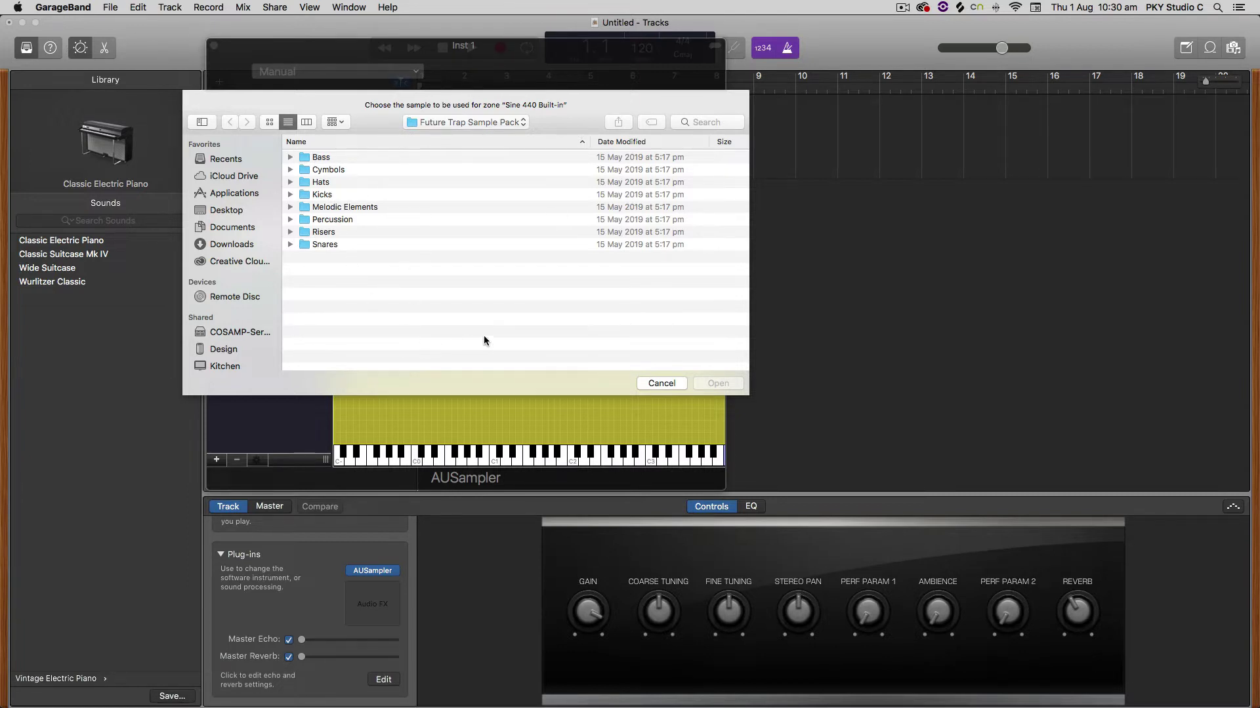
{"action": "left_click", "coordinate": [489, 123]}
{"action": "left_click", "coordinate": [476, 125]}
{"action": "left_click", "coordinate": [659, 383]}
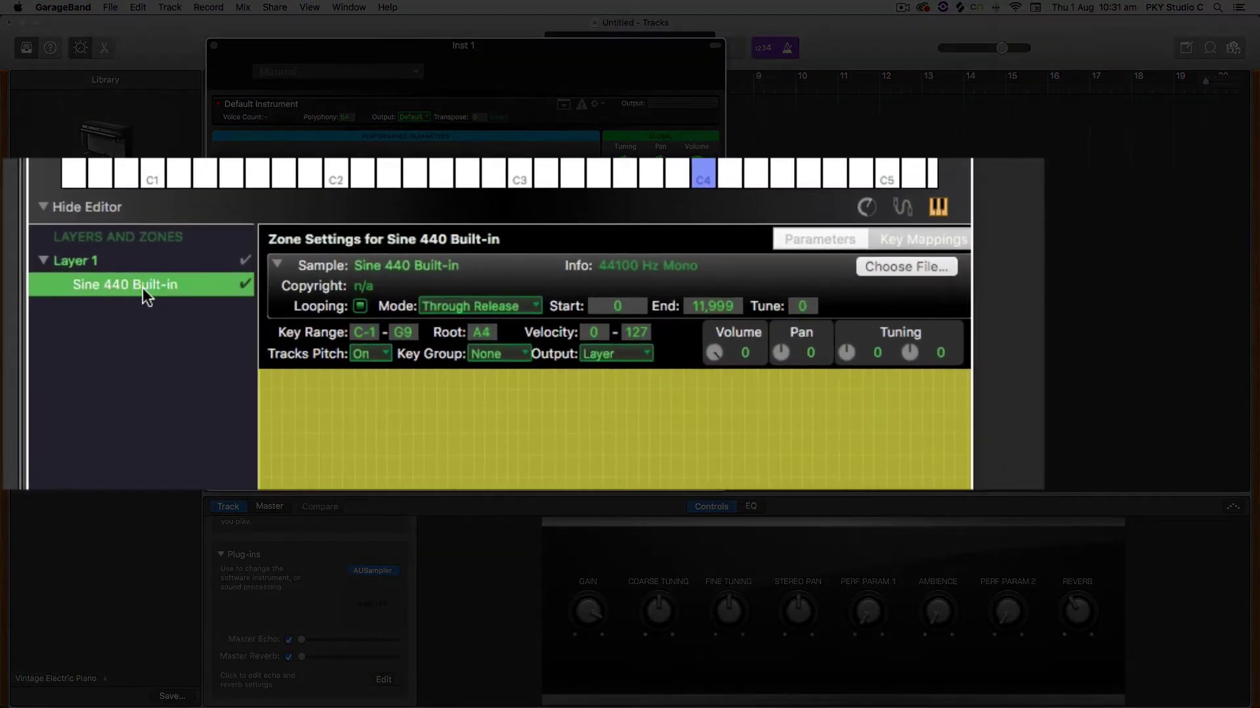
Expand Kicks and preview Trap Kick 1 through 4.wav, settling on Trap Kick 4.wav
{"action": "left_click", "coordinate": [872, 268]}
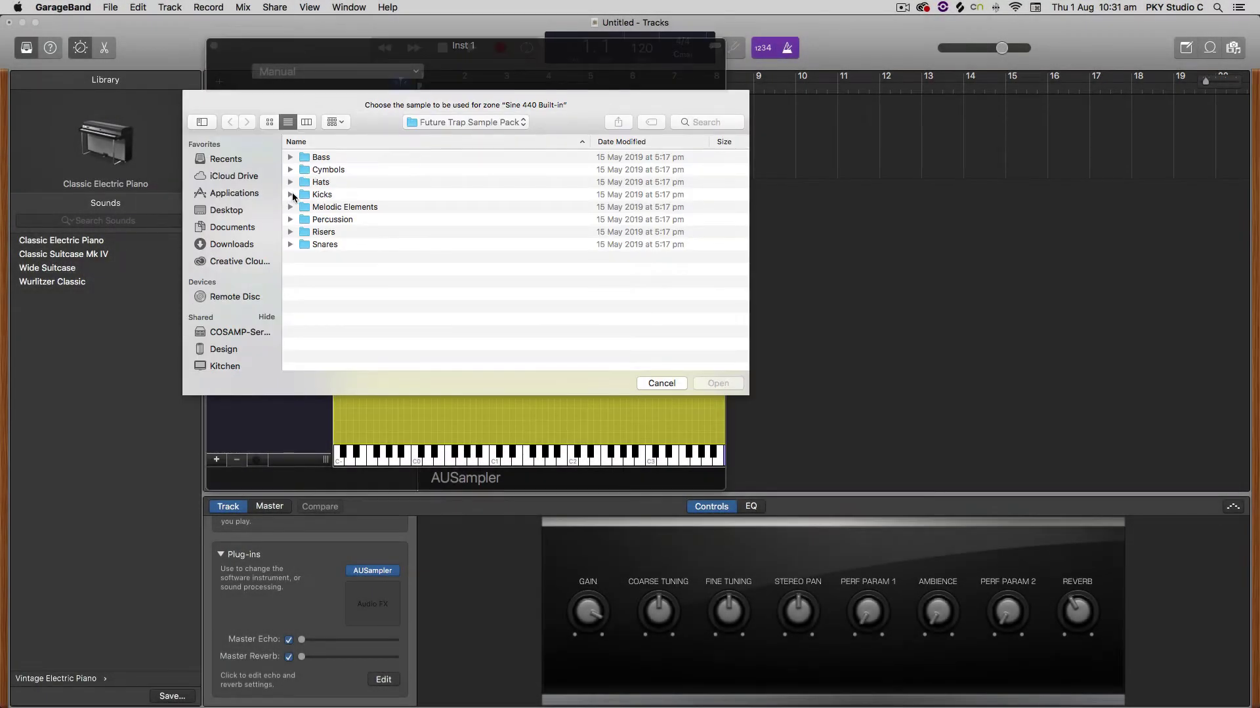
{"action": "left_click", "coordinate": [290, 195]}
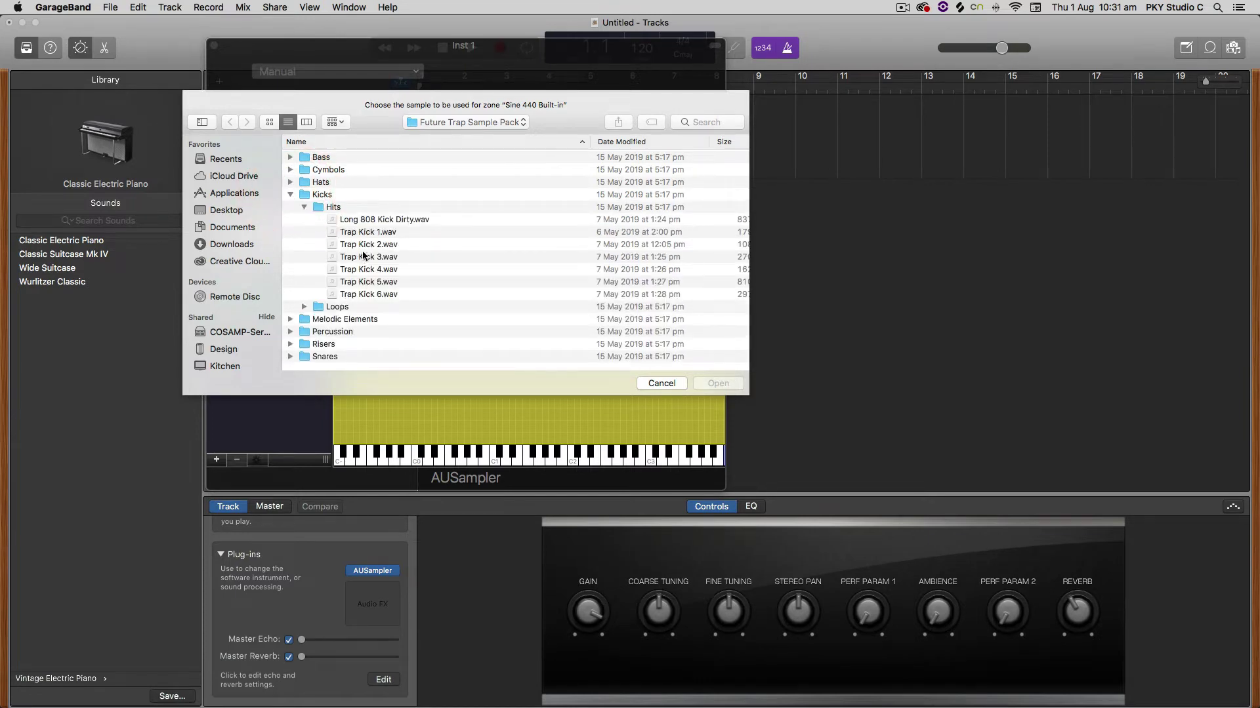
{"action": "left_click", "coordinate": [389, 233]}
{"action": "key", "text": "space"}
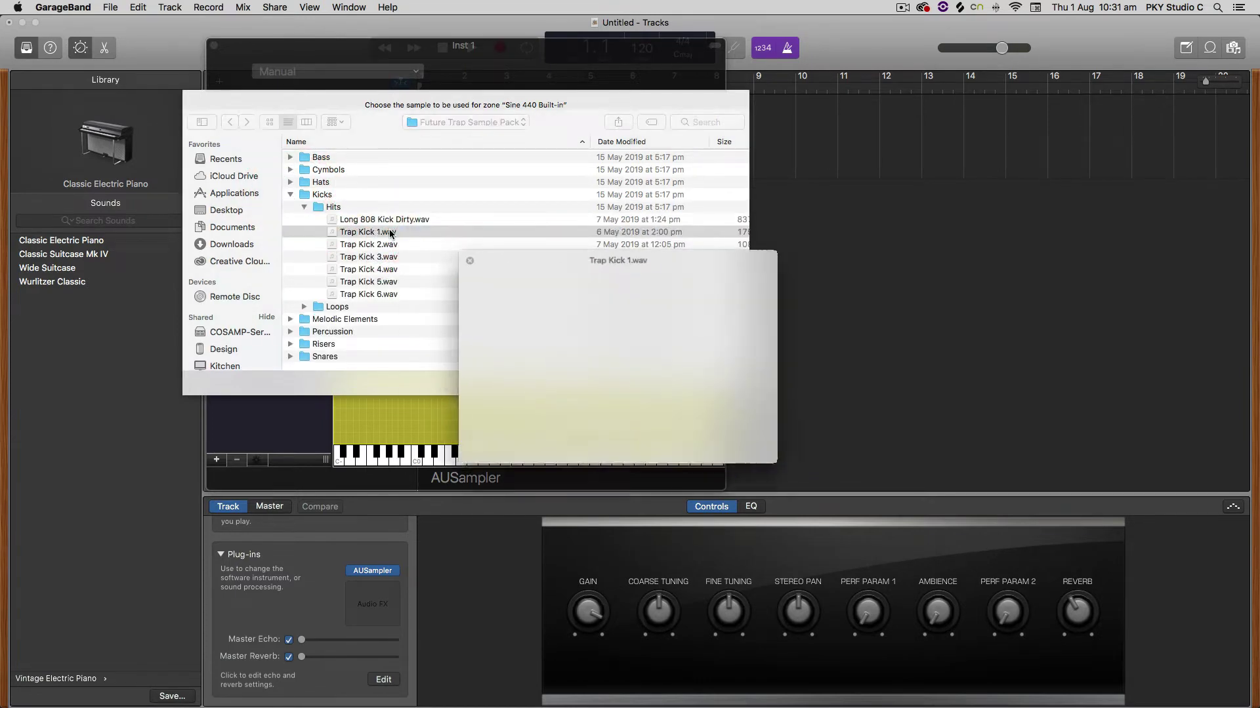
{"action": "key", "text": "Down"}
{"action": "key", "text": "Down"}
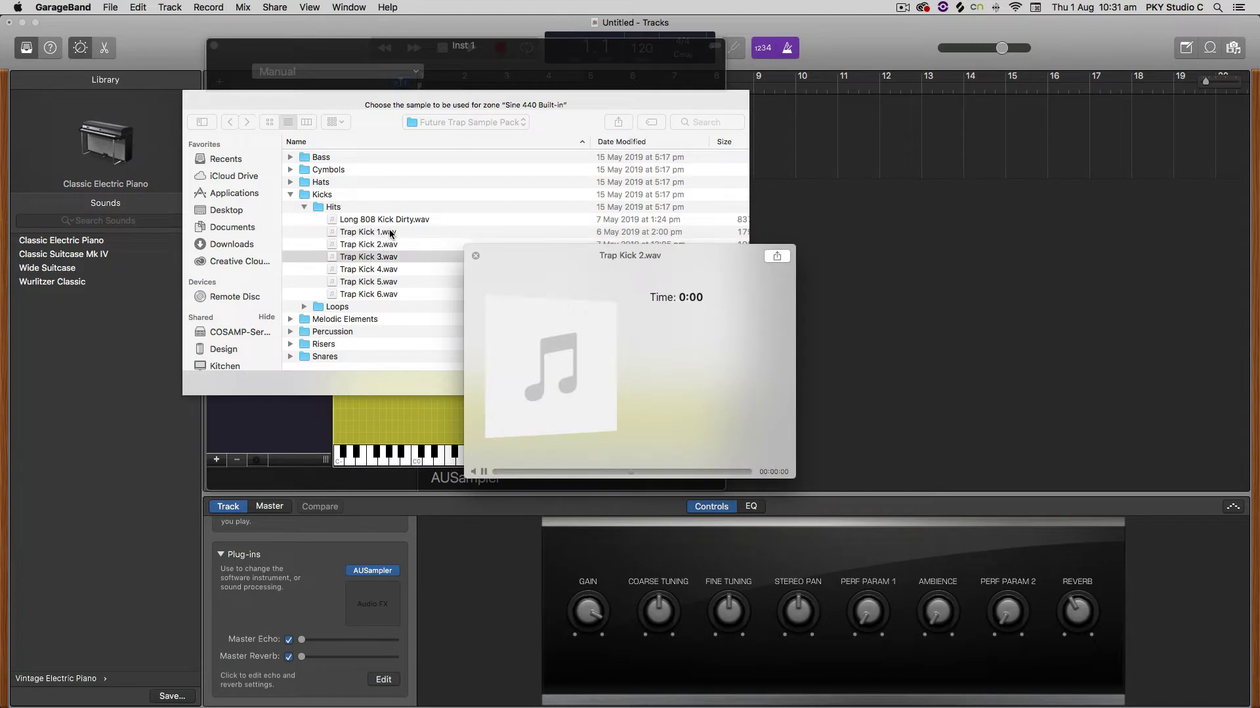
{"action": "key", "text": "Down"}
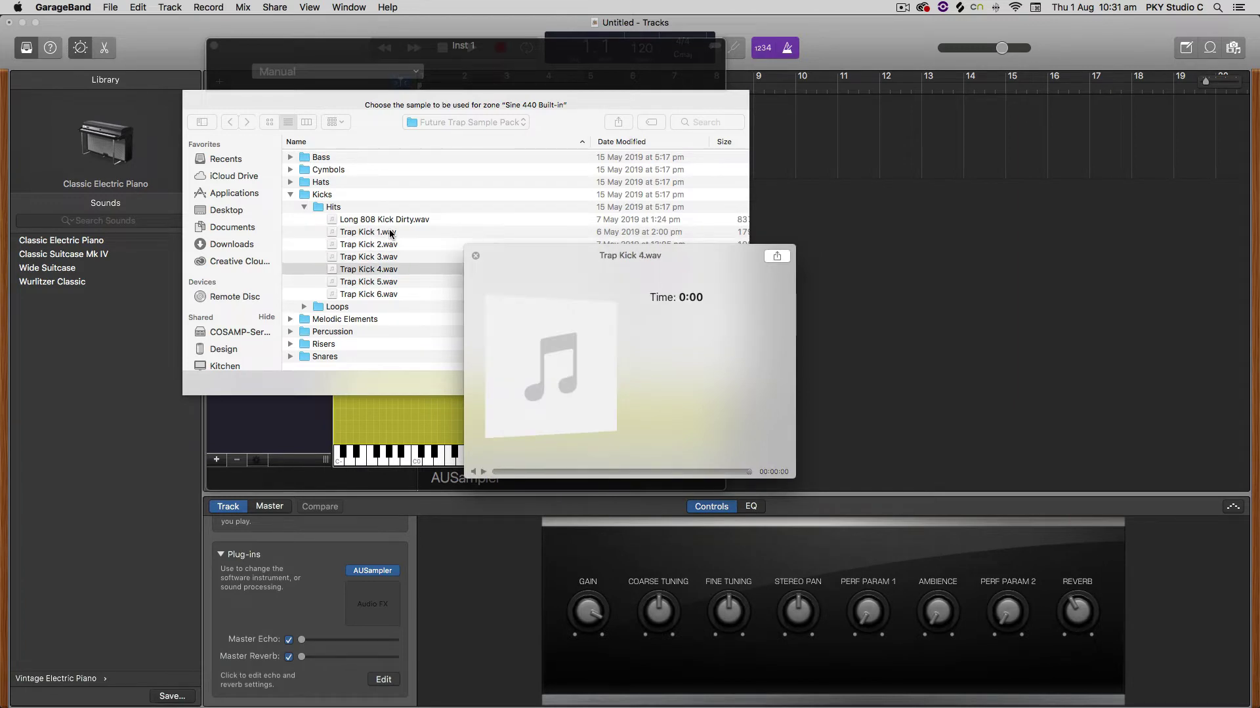
{"action": "key", "text": "space"}
{"action": "key", "text": "space"}
{"action": "key", "text": "space"}
{"action": "key", "text": "space"}
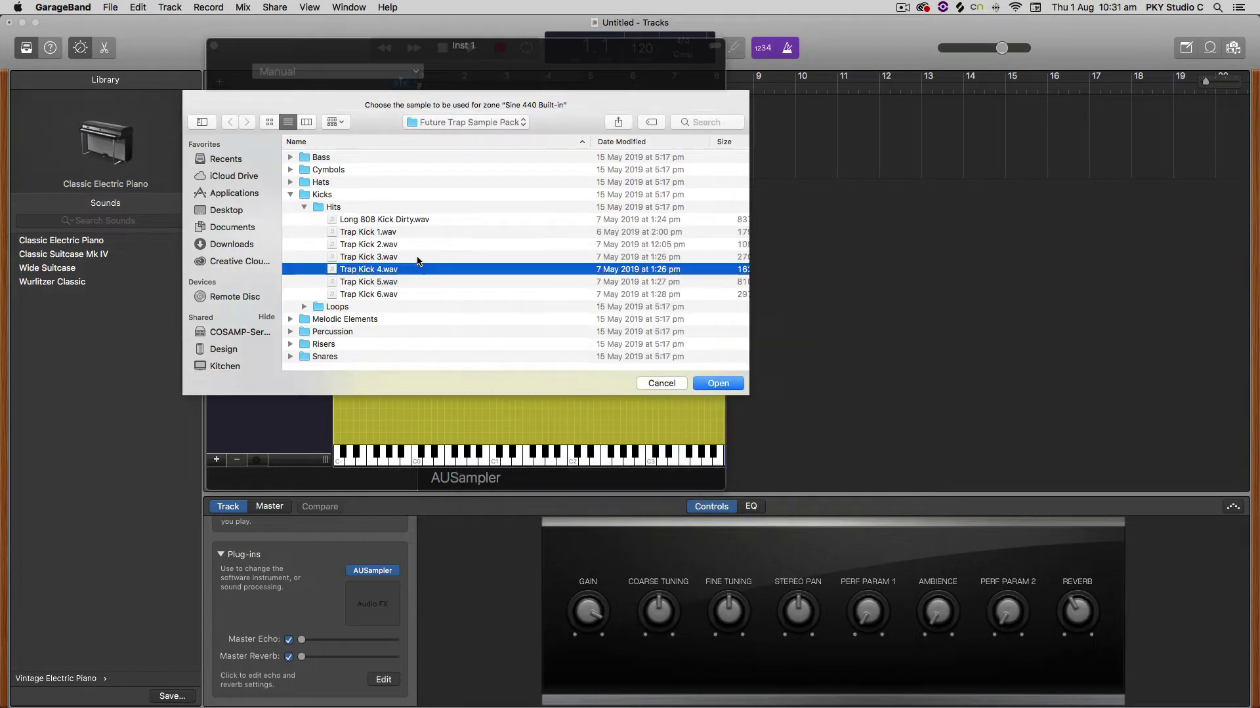
{"action": "key", "text": "space"}
Load Trap Kick 4.wav into the sampler zone and turn the reverb down
{"action": "left_click", "coordinate": [731, 386]}
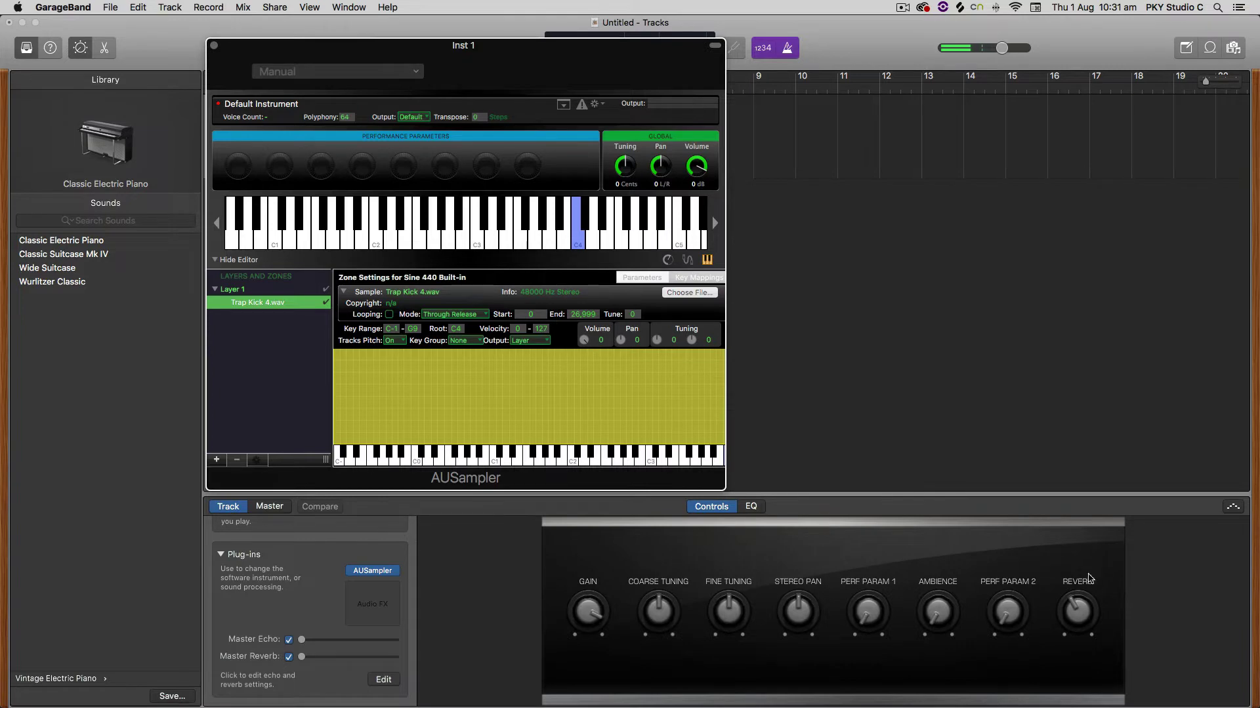
{"action": "left_click_drag", "start_coordinate": [1079, 604], "coordinate": [1068, 702]}
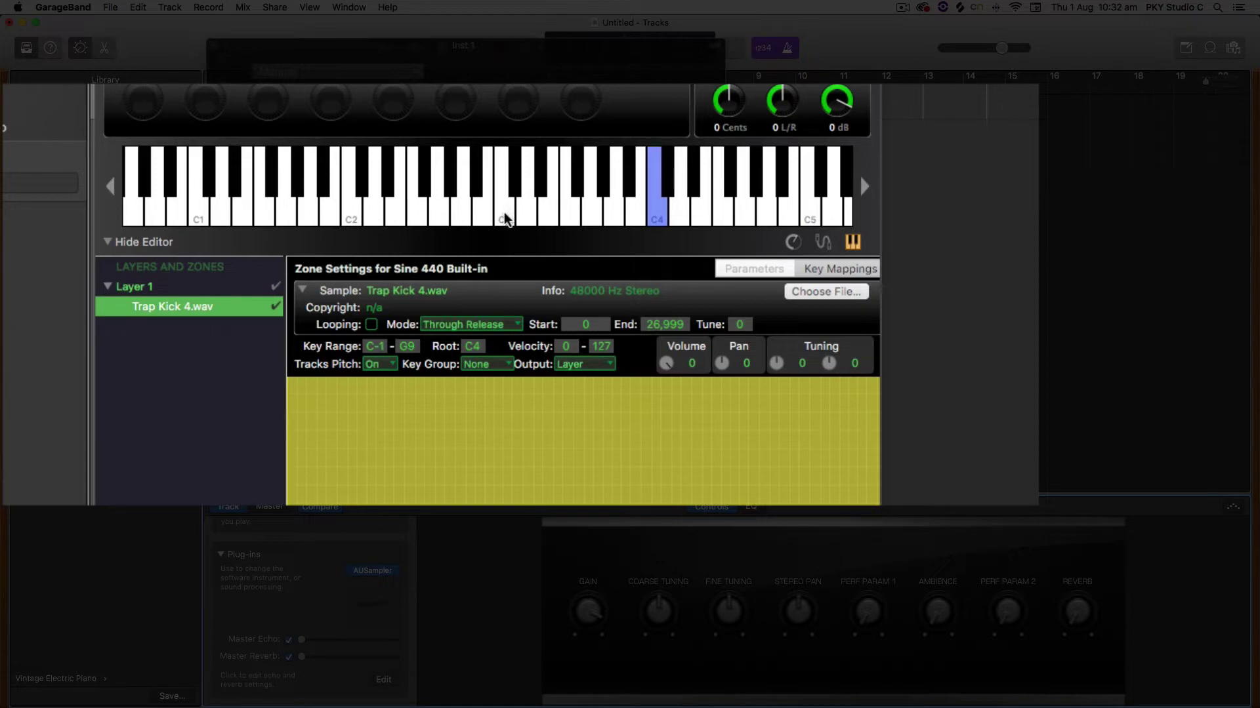
{"action": "left_click", "coordinate": [520, 205]}
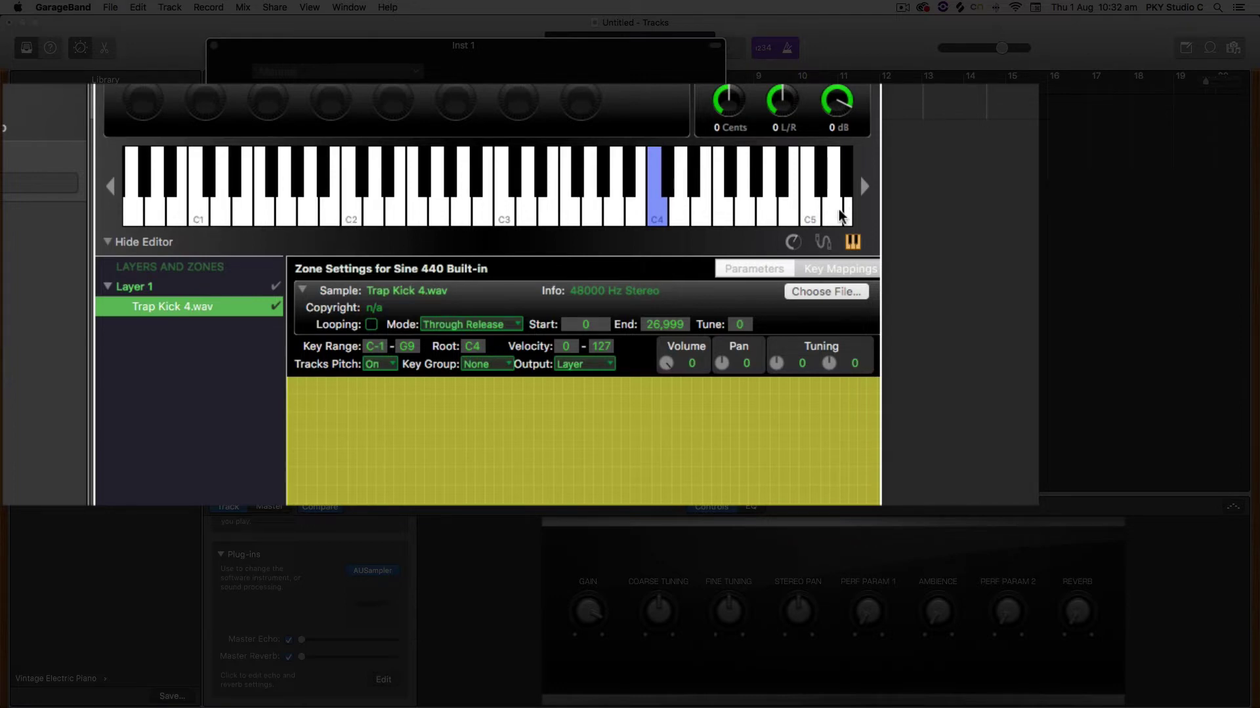
Shift the AUSampler keyboard up three octaves and back, then play C3
{"action": "left_click", "coordinate": [861, 186]}
{"action": "left_click", "coordinate": [861, 186]}
{"action": "left_click", "coordinate": [861, 186]}
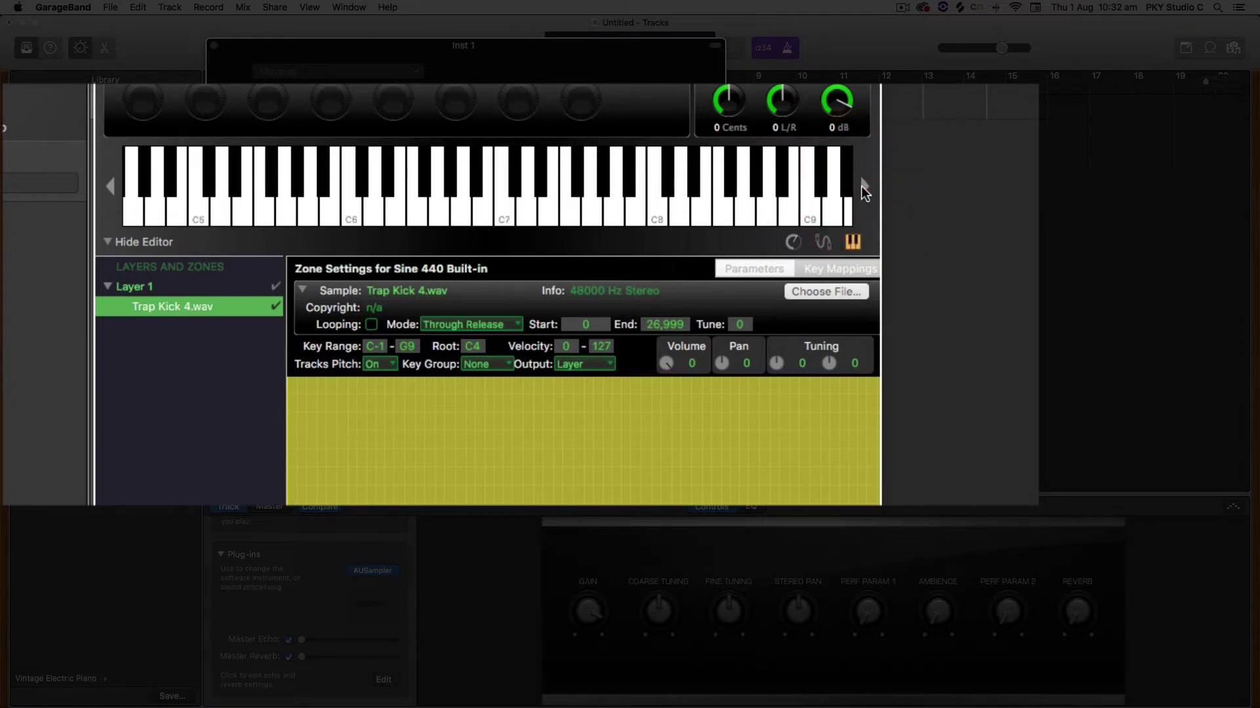
{"action": "left_click", "coordinate": [860, 186]}
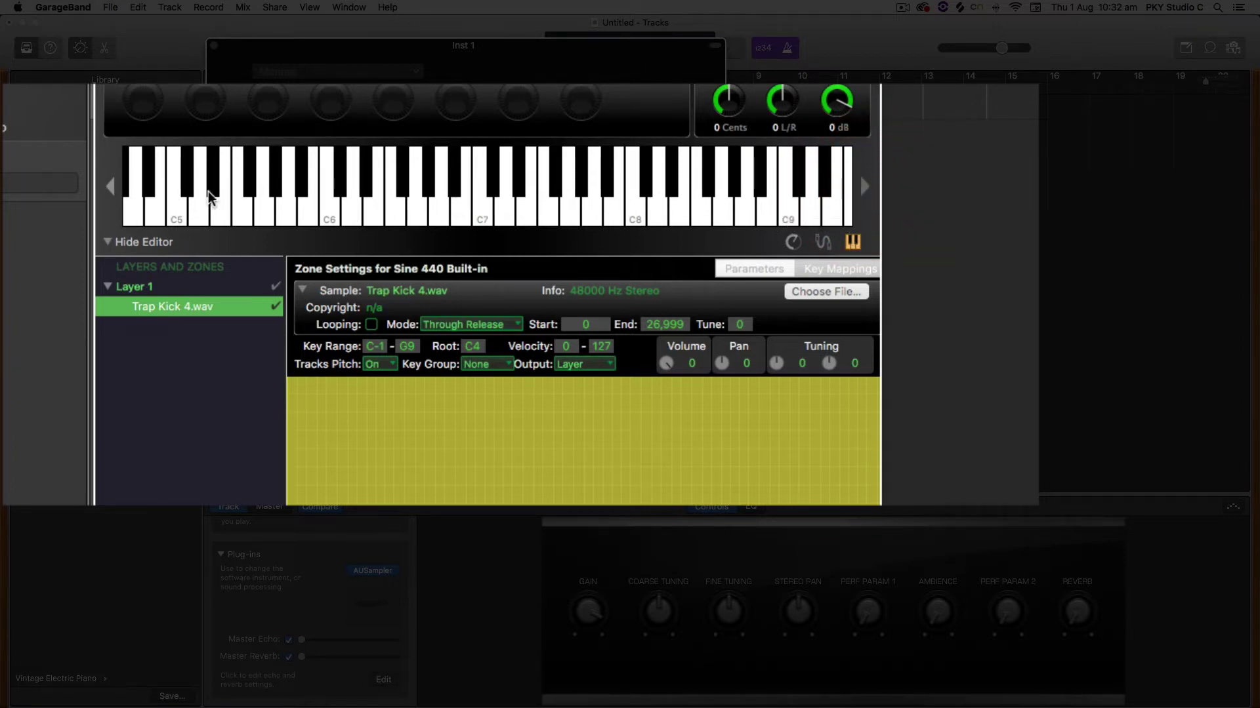
{"action": "left_click", "coordinate": [110, 188]}
{"action": "left_click", "coordinate": [110, 189]}
{"action": "left_click", "coordinate": [110, 188]}
{"action": "left_click", "coordinate": [110, 188]}
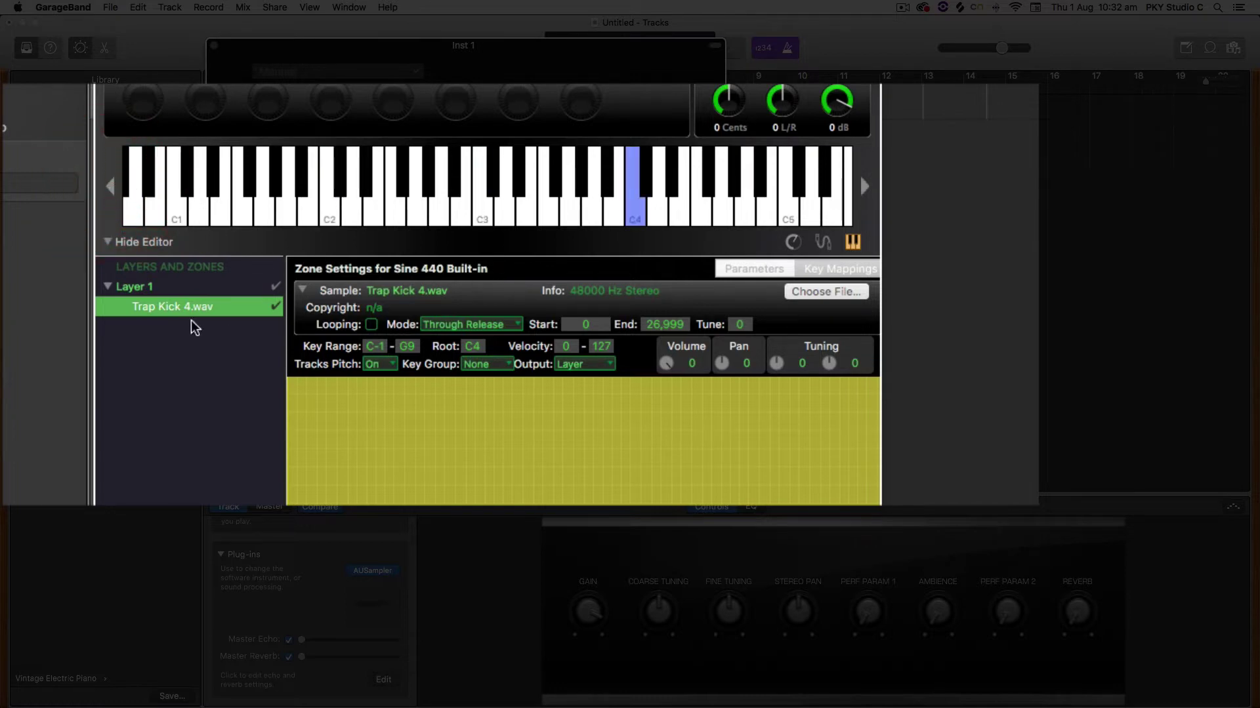
{"action": "key", "text": "a"}
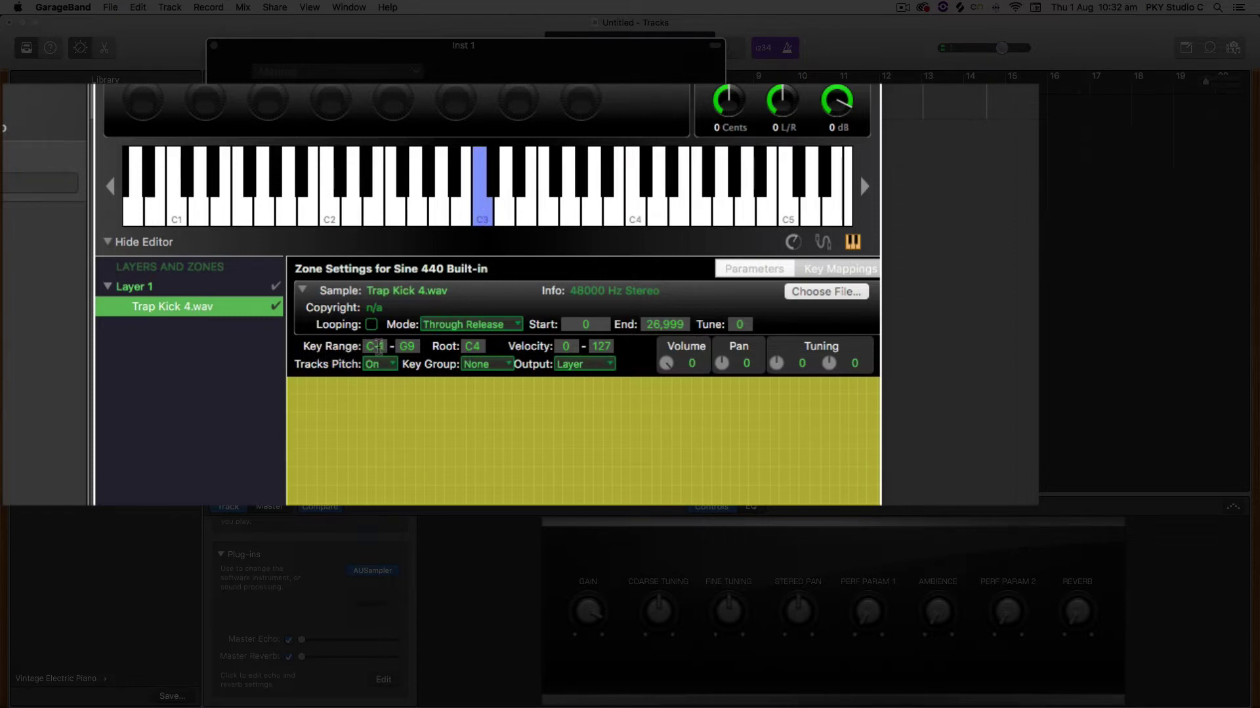
Set the Trap Kick 4.wav zone's key range to C3–C3
{"action": "left_click", "coordinate": [378, 347]}
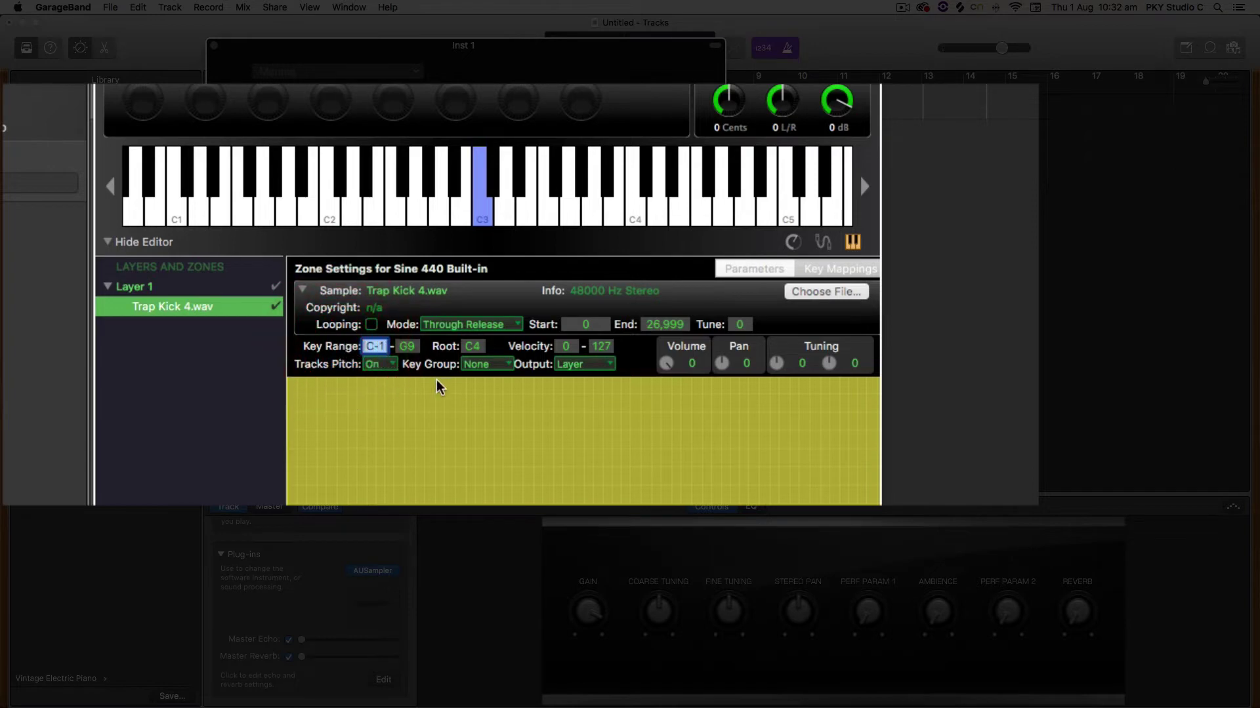
{"action": "type", "text": "c3"}
{"action": "left_click", "coordinate": [410, 346]}
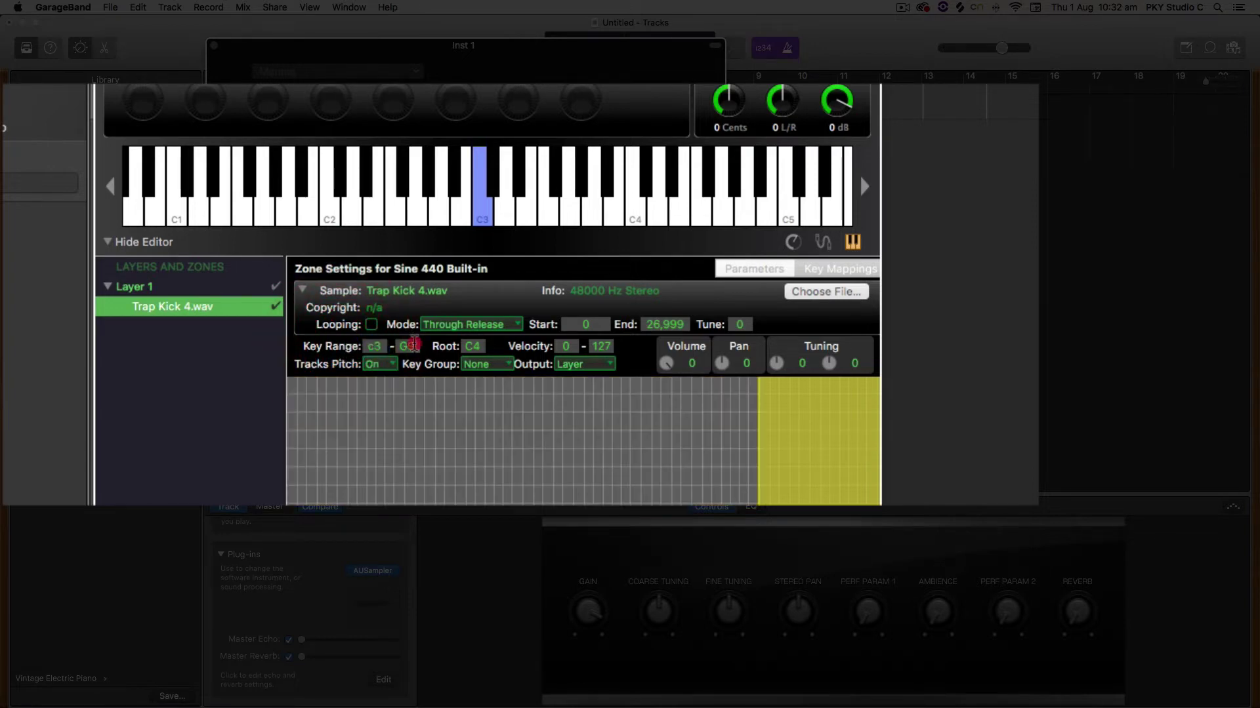
{"action": "type", "text": "c3"}
{"action": "key", "text": "Return"}
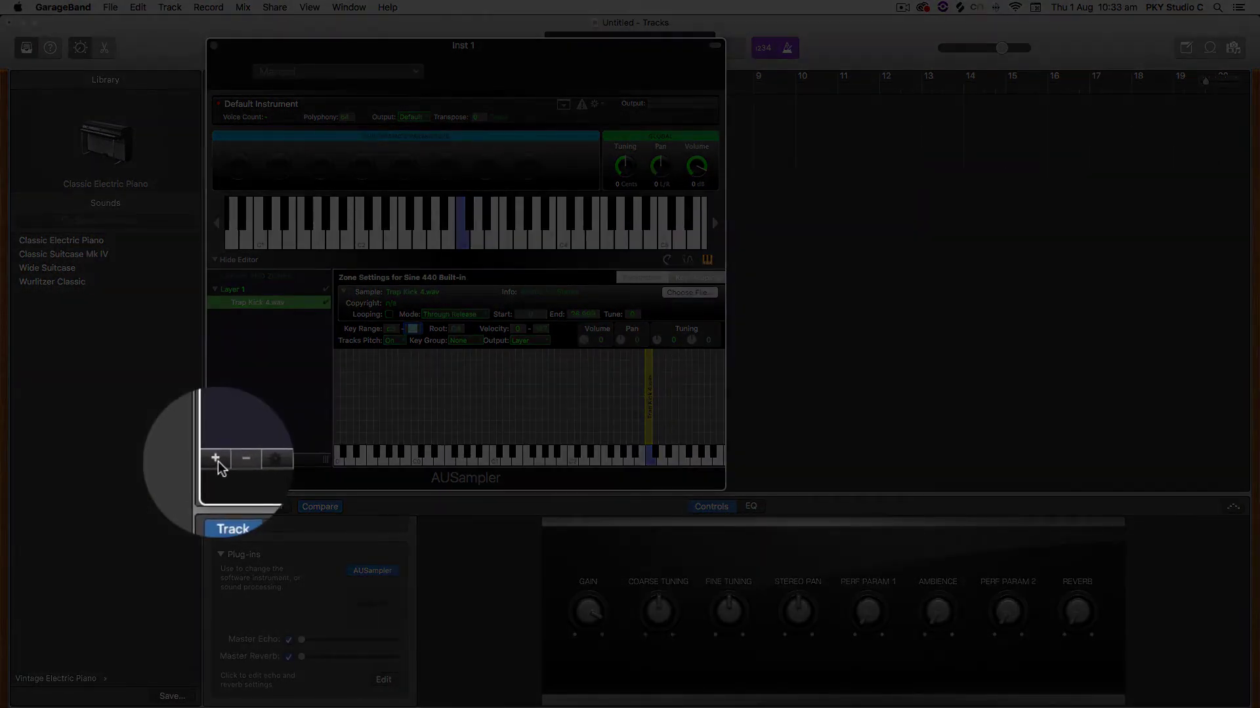
Add a new zone and preview Trap Clap.wav and Trap Snare 1_dry.wav from Snares
{"action": "left_click", "coordinate": [217, 460]}
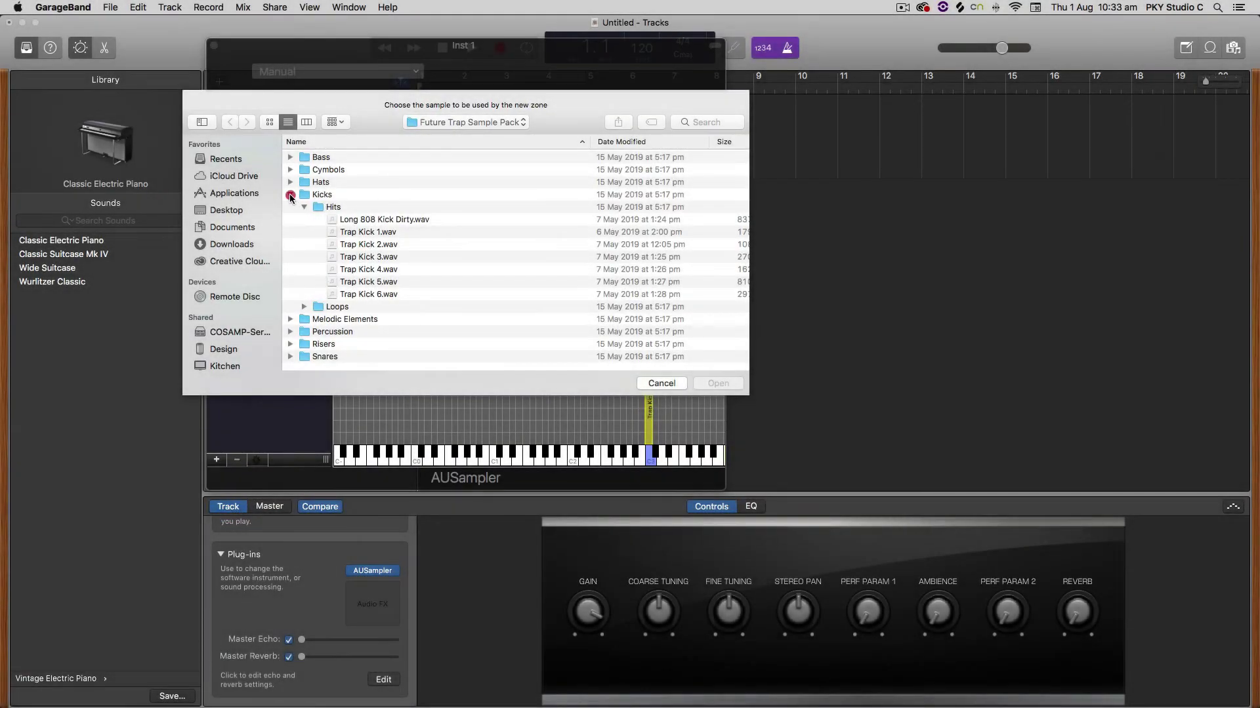
{"action": "left_click", "coordinate": [290, 195]}
{"action": "left_click", "coordinate": [291, 245]}
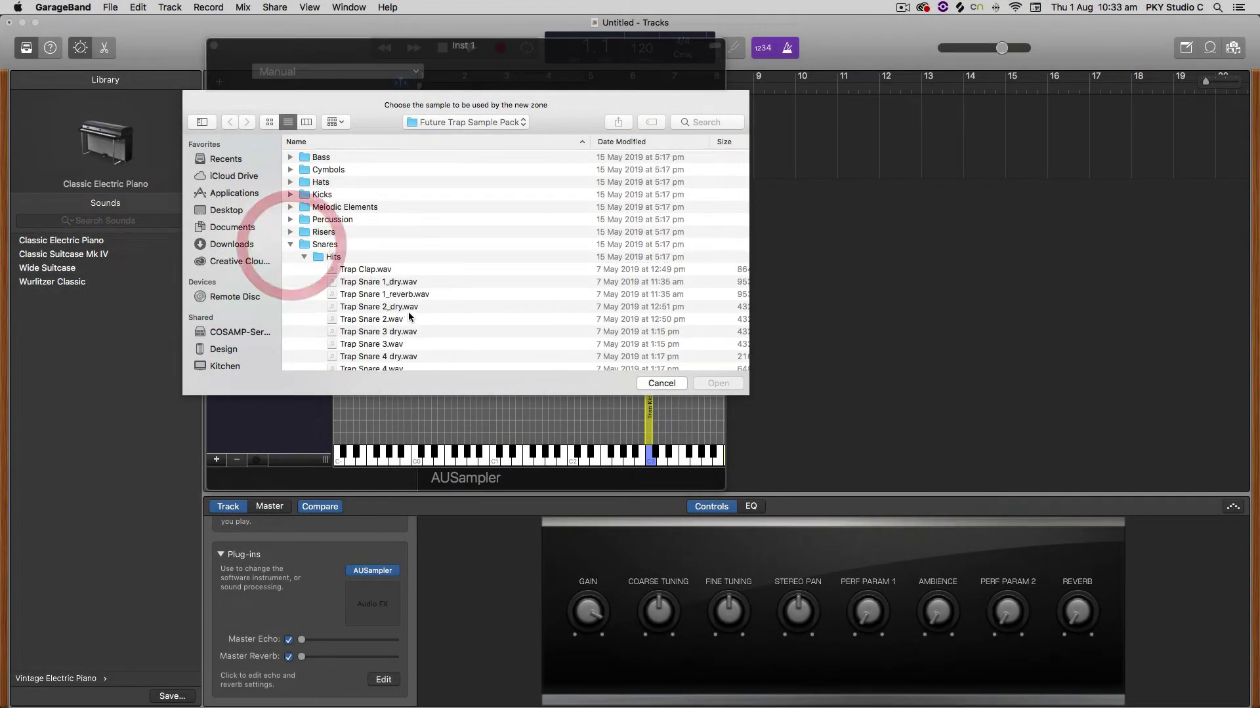
{"action": "left_click", "coordinate": [354, 271]}
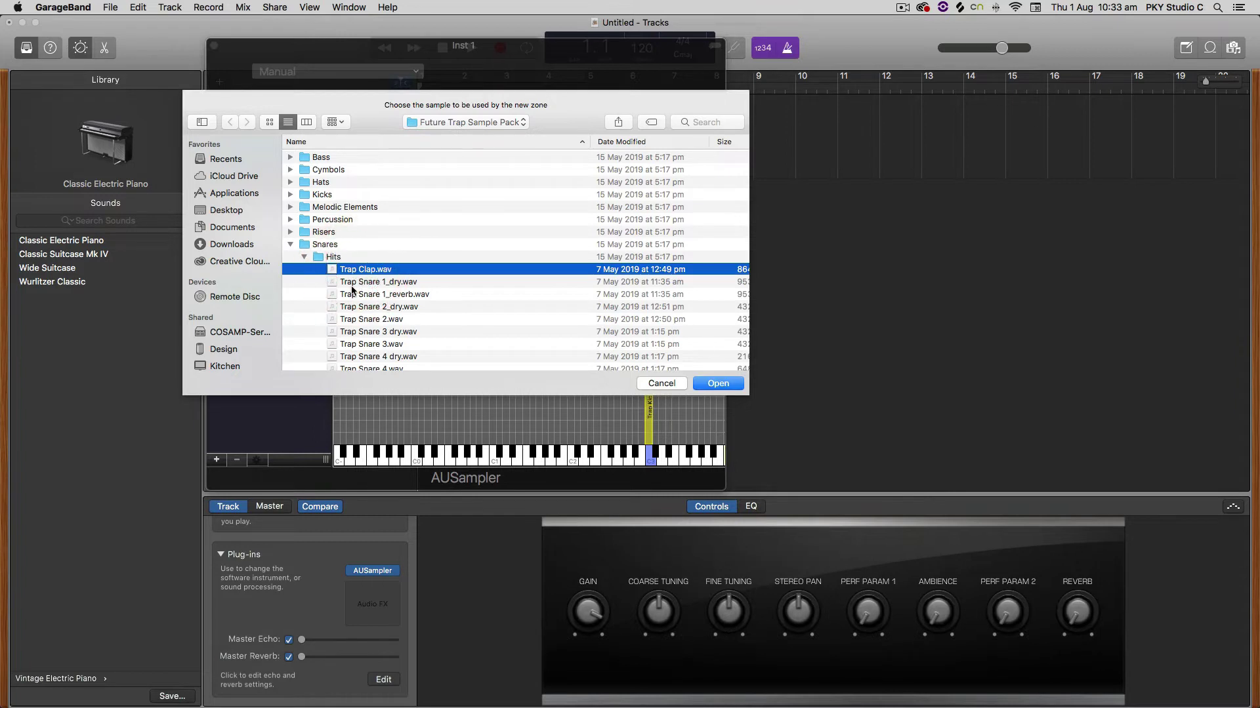
{"action": "key", "text": "space"}
{"action": "key", "text": "Down"}
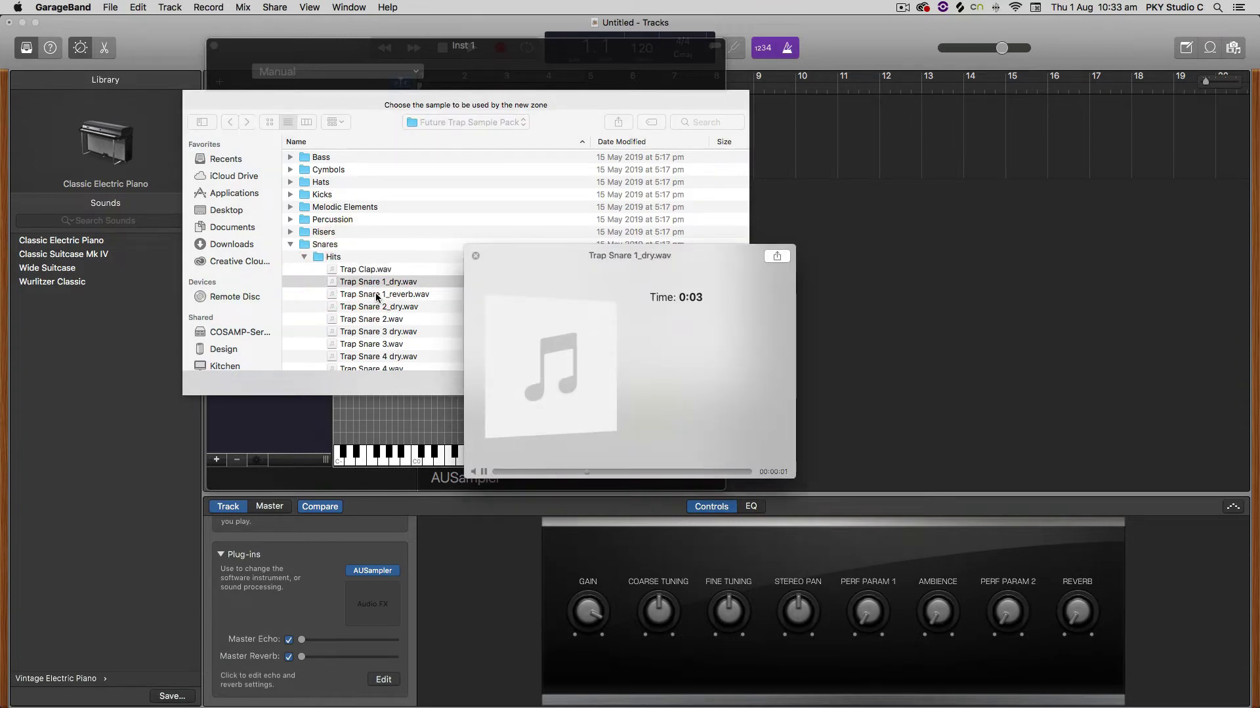
{"action": "key", "text": "space"}
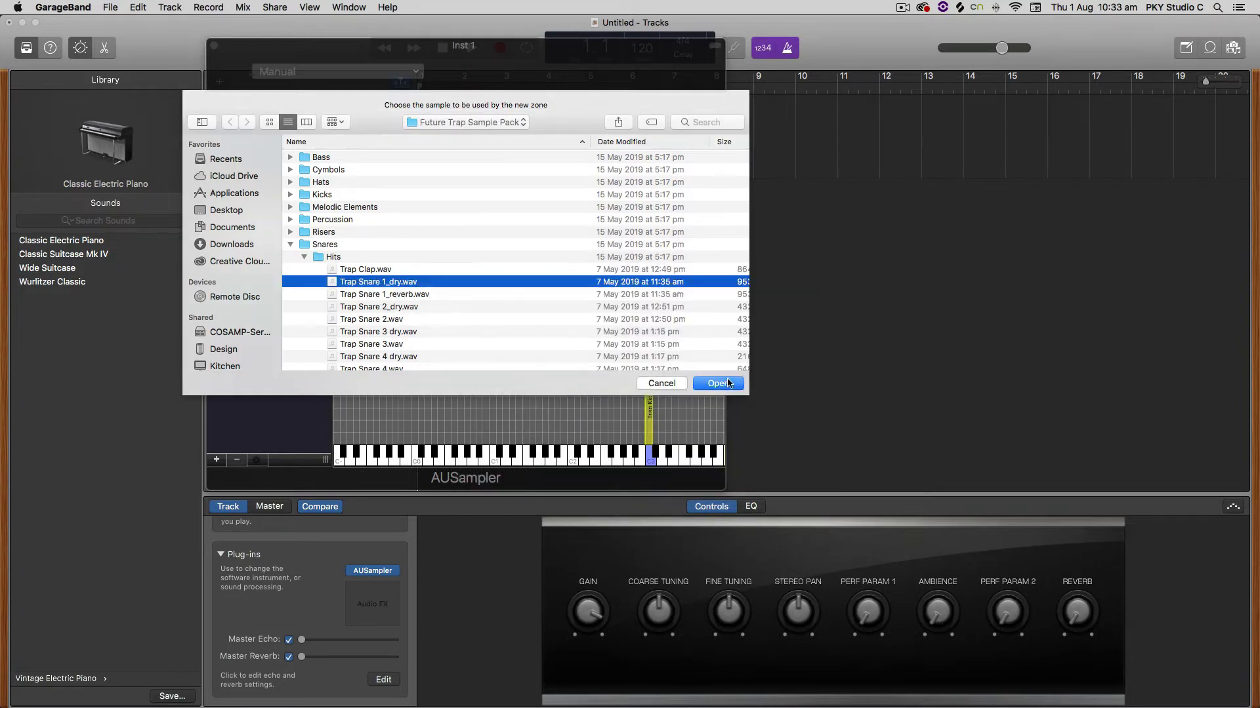
Load Trap Snare 1_dry.wav into the new zone and set its key range to D3–D3
{"action": "left_click", "coordinate": [725, 385]}
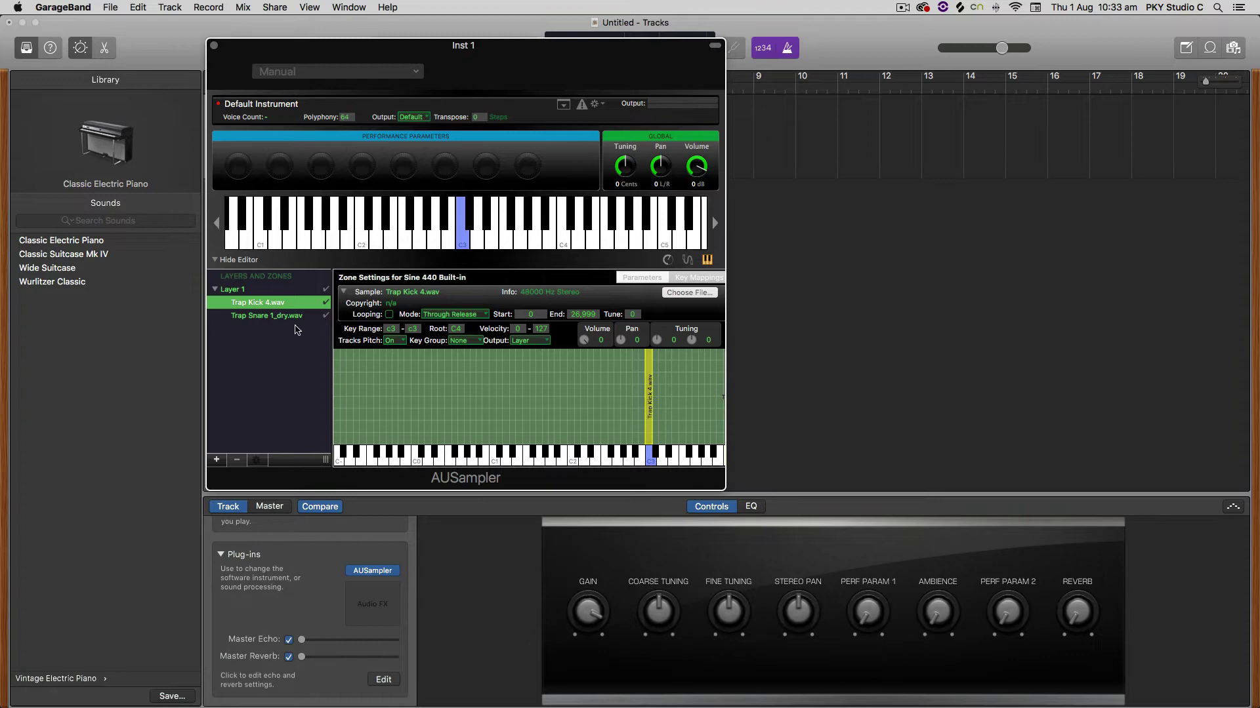
{"action": "left_click", "coordinate": [267, 319]}
{"action": "left_click", "coordinate": [259, 302]}
{"action": "left_click", "coordinate": [255, 316]}
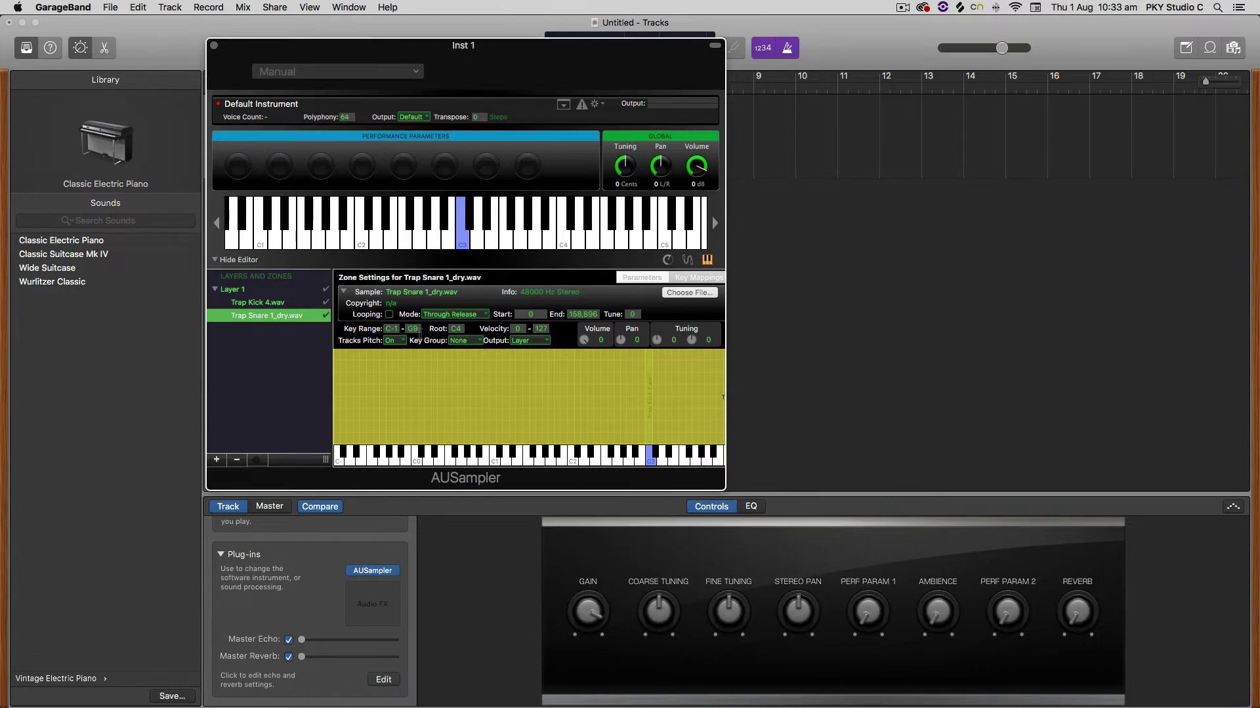
{"action": "left_click", "coordinate": [391, 329]}
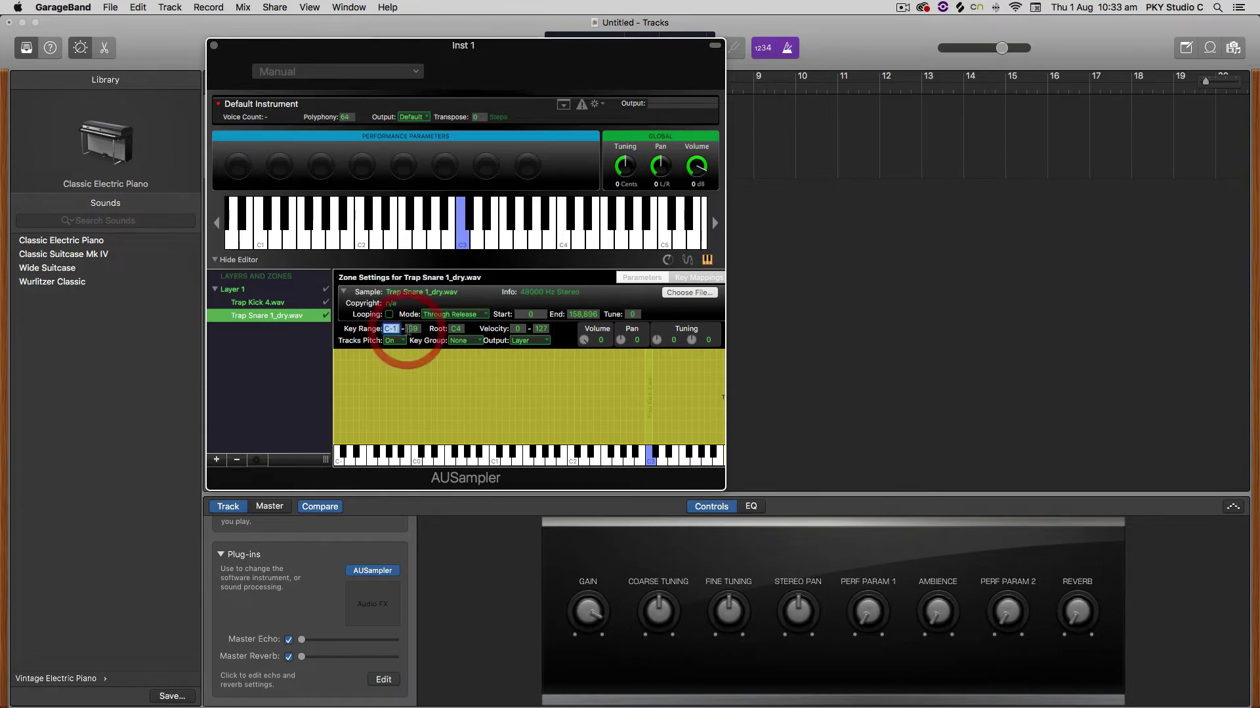
{"action": "left_click", "coordinate": [412, 330]}
{"action": "type", "text": "d3"}
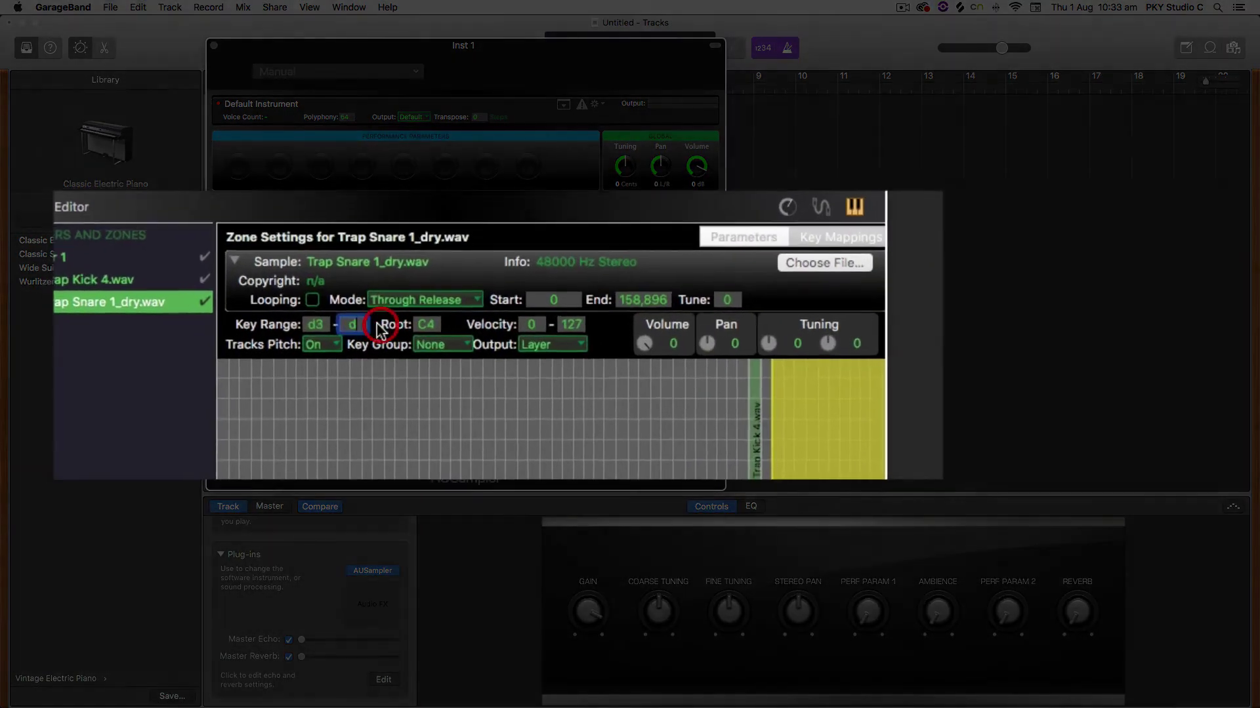
{"action": "key", "text": "Return"}
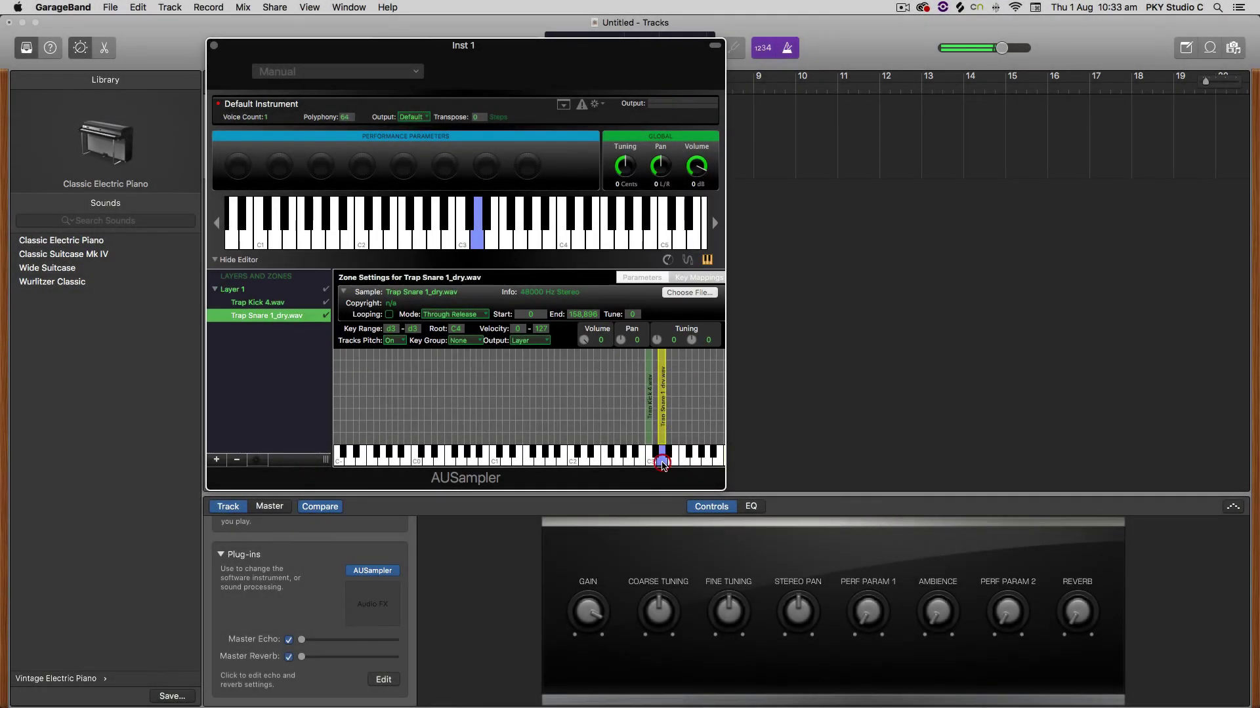
Play the C3 kick and D3 snare alternately to confirm both zones sound
{"action": "left_click", "coordinate": [662, 459]}
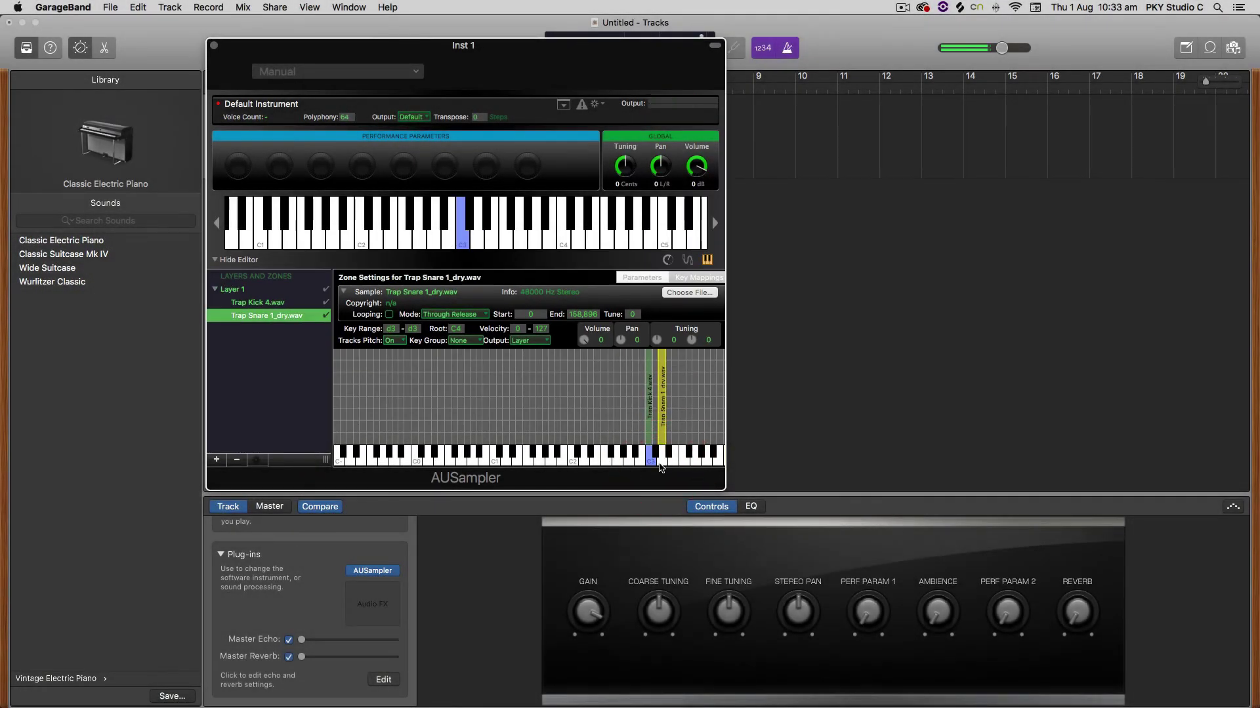
{"action": "left_click", "coordinate": [661, 462]}
{"action": "left_click", "coordinate": [660, 465]}
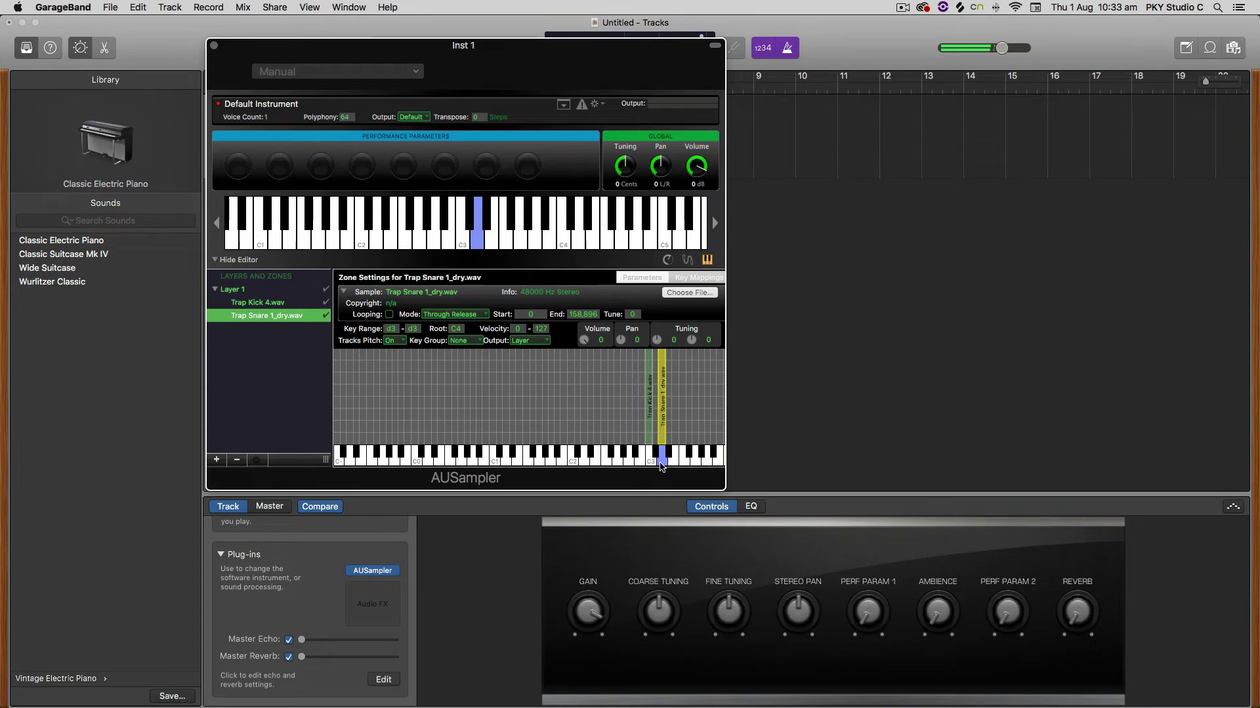
{"action": "key", "text": "a"}
{"action": "key", "text": "s"}
{"action": "key", "text": "a"}
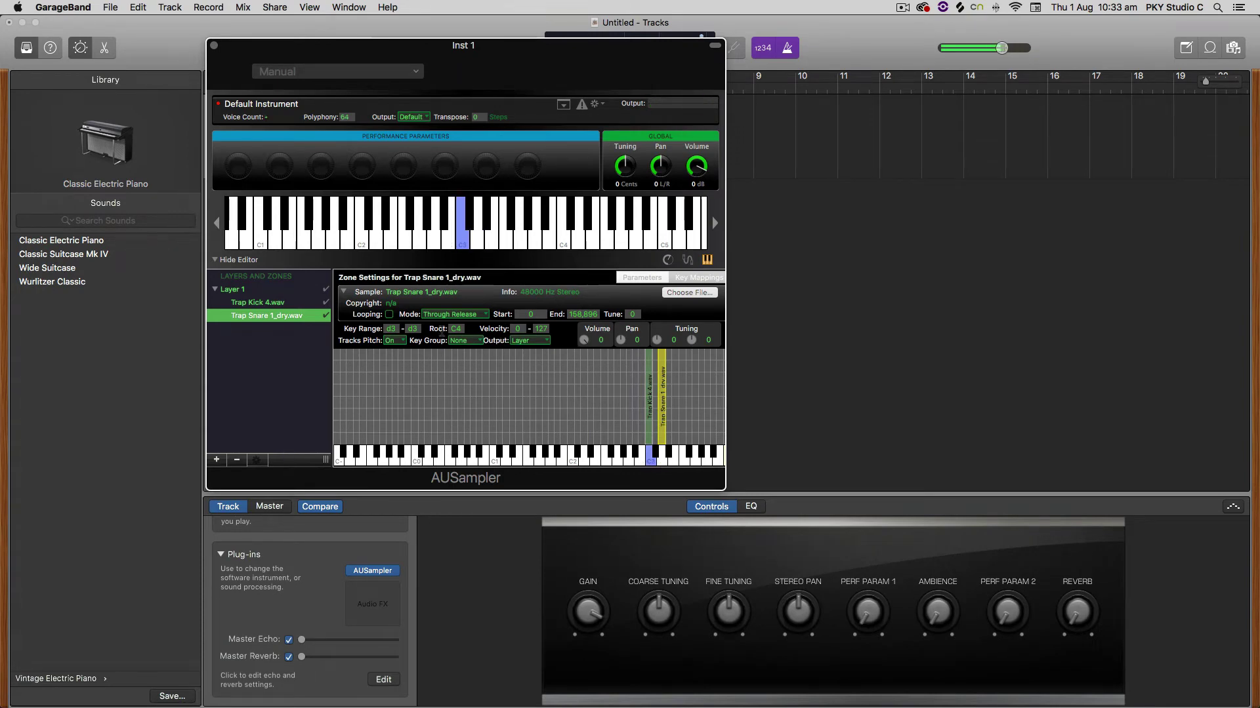
{"action": "key", "text": "s"}
{"action": "left_click", "coordinate": [257, 304]}
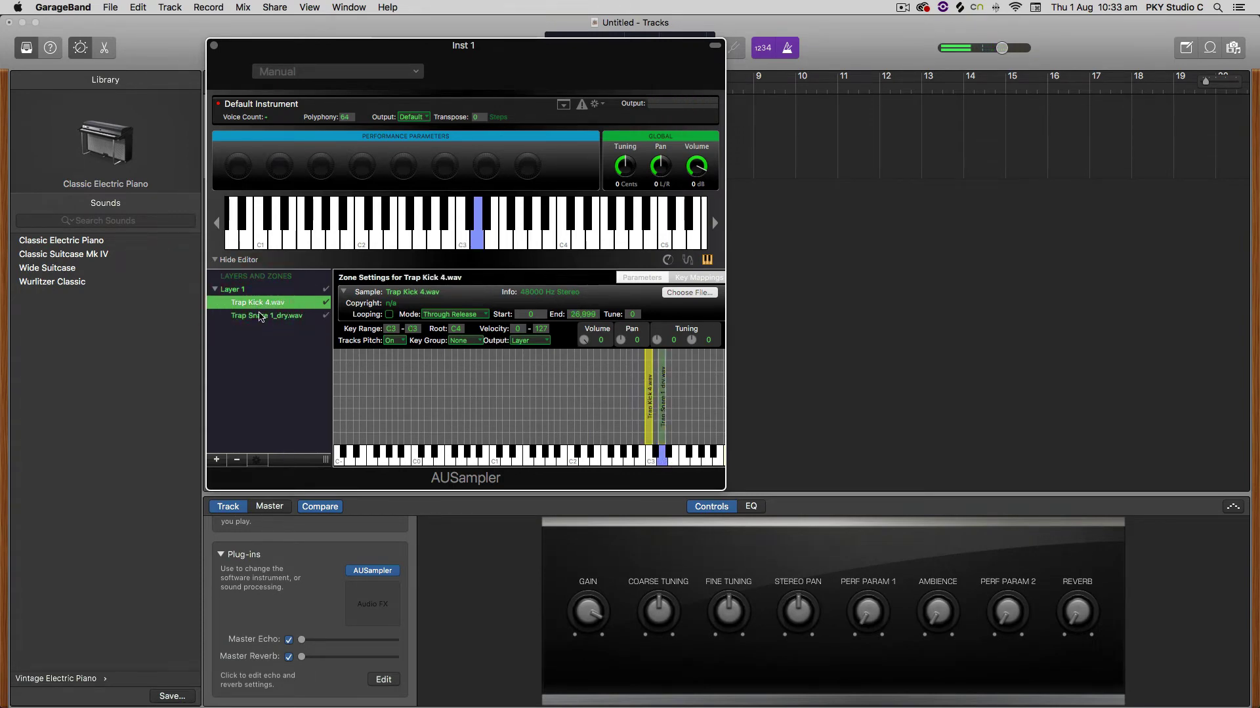
Set the Trap Kick 4.wav zone's root note to C3
{"action": "left_click", "coordinate": [260, 316]}
{"action": "left_click", "coordinate": [262, 303]}
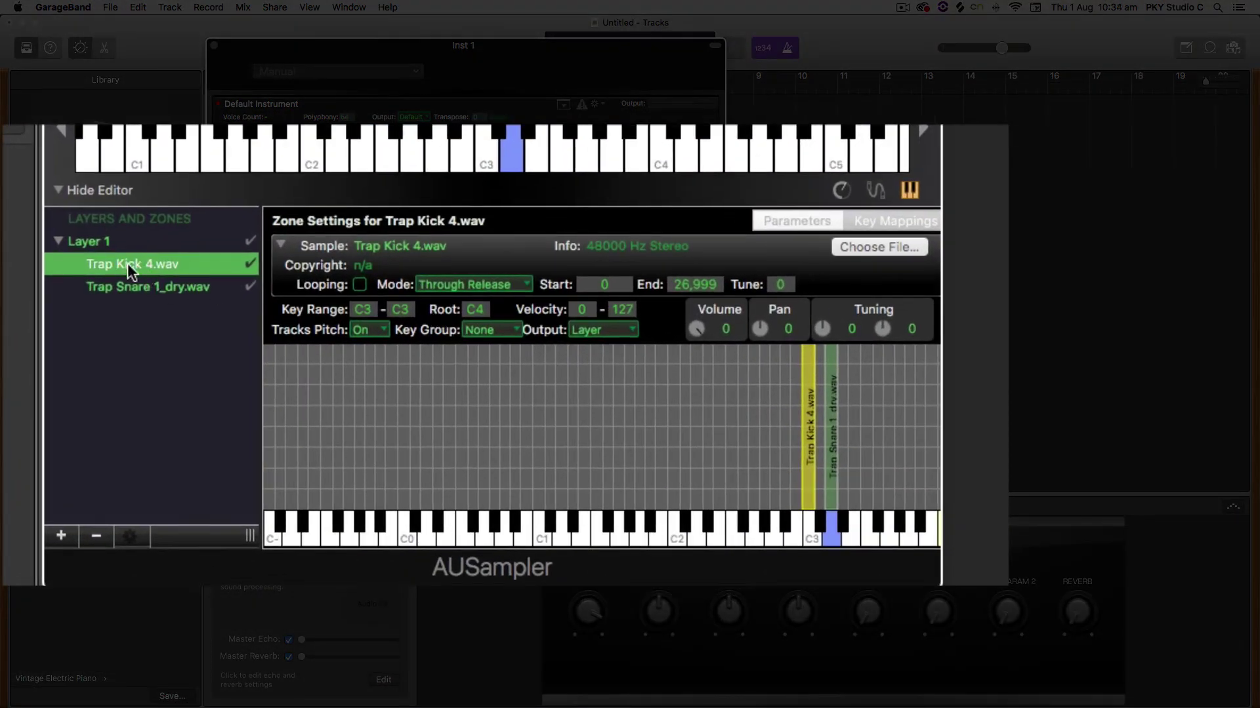
{"action": "left_click", "coordinate": [476, 311]}
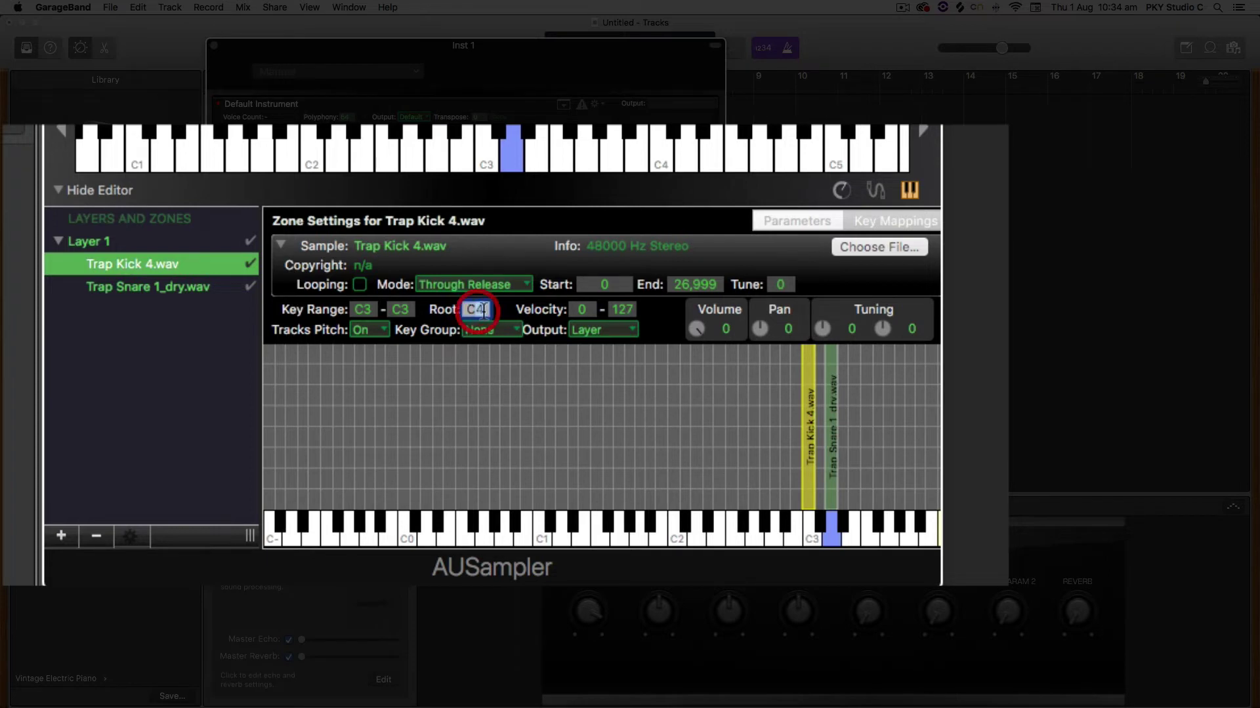
{"action": "left_click", "coordinate": [510, 371]}
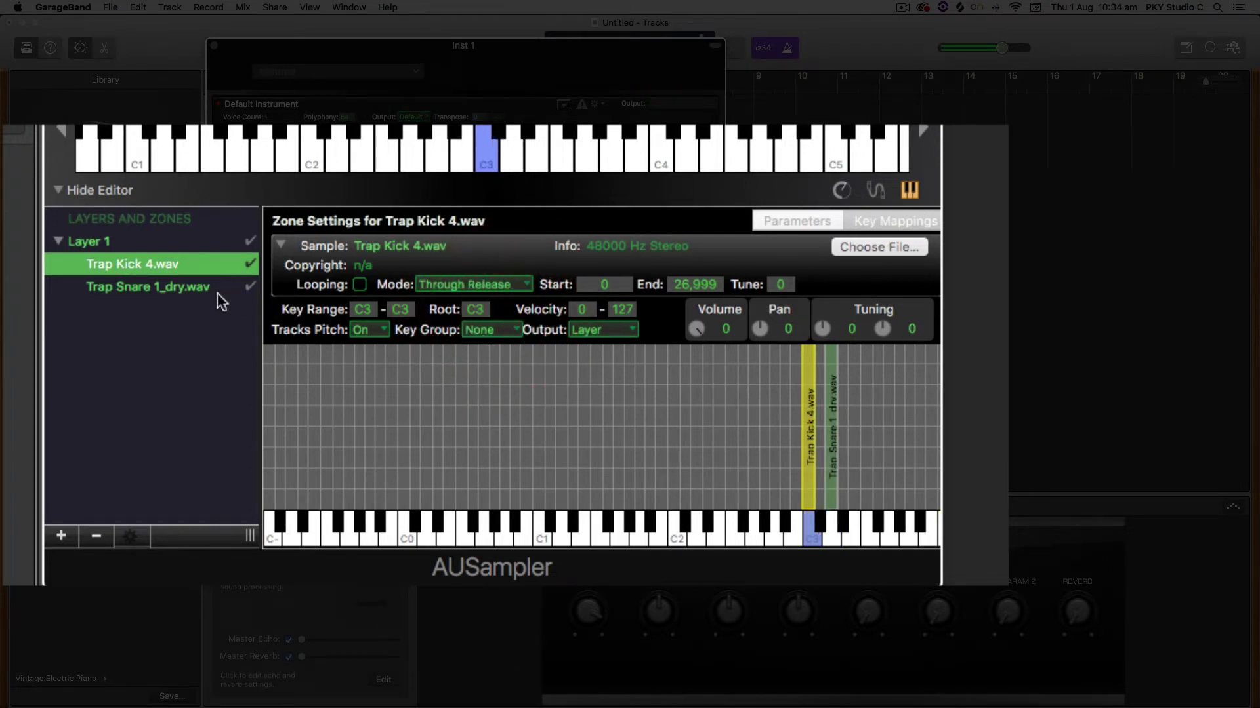
Set the Trap Snare 1_dry.wav zone's root note to D3
{"action": "left_click", "coordinate": [185, 288]}
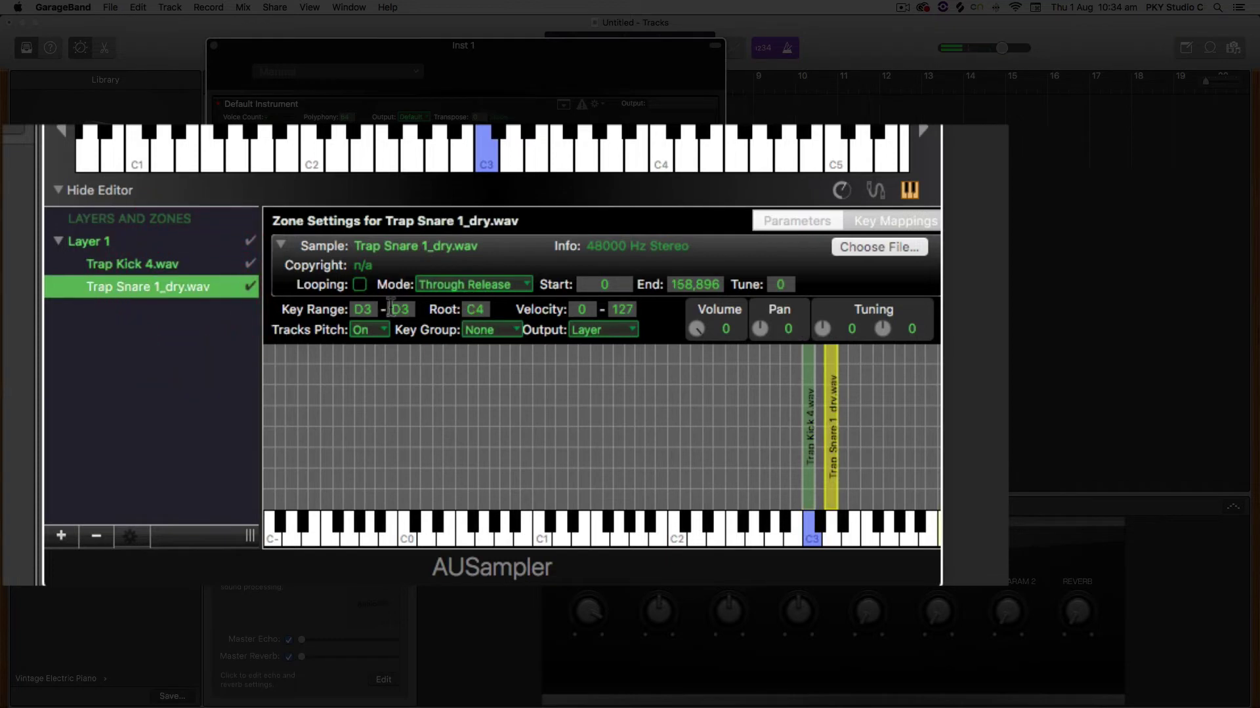
{"action": "left_click", "coordinate": [505, 311]}
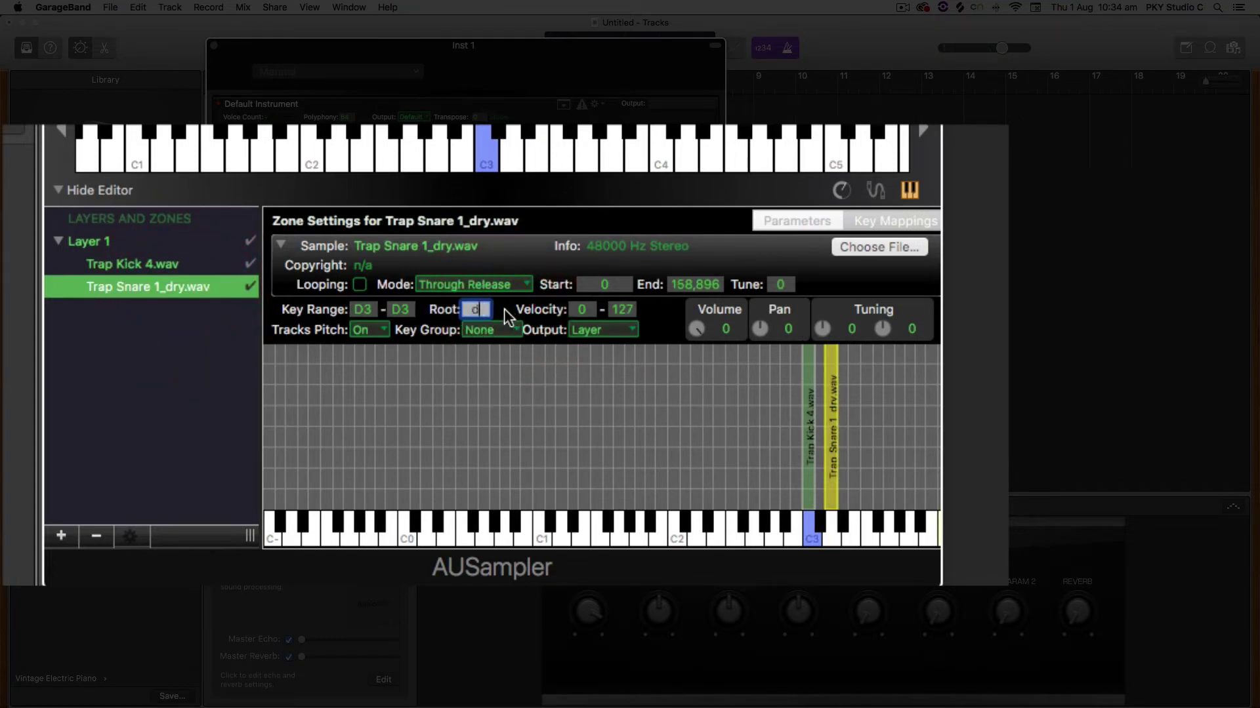
{"action": "type", "text": "d3"}
{"action": "left_click", "coordinate": [501, 309]}
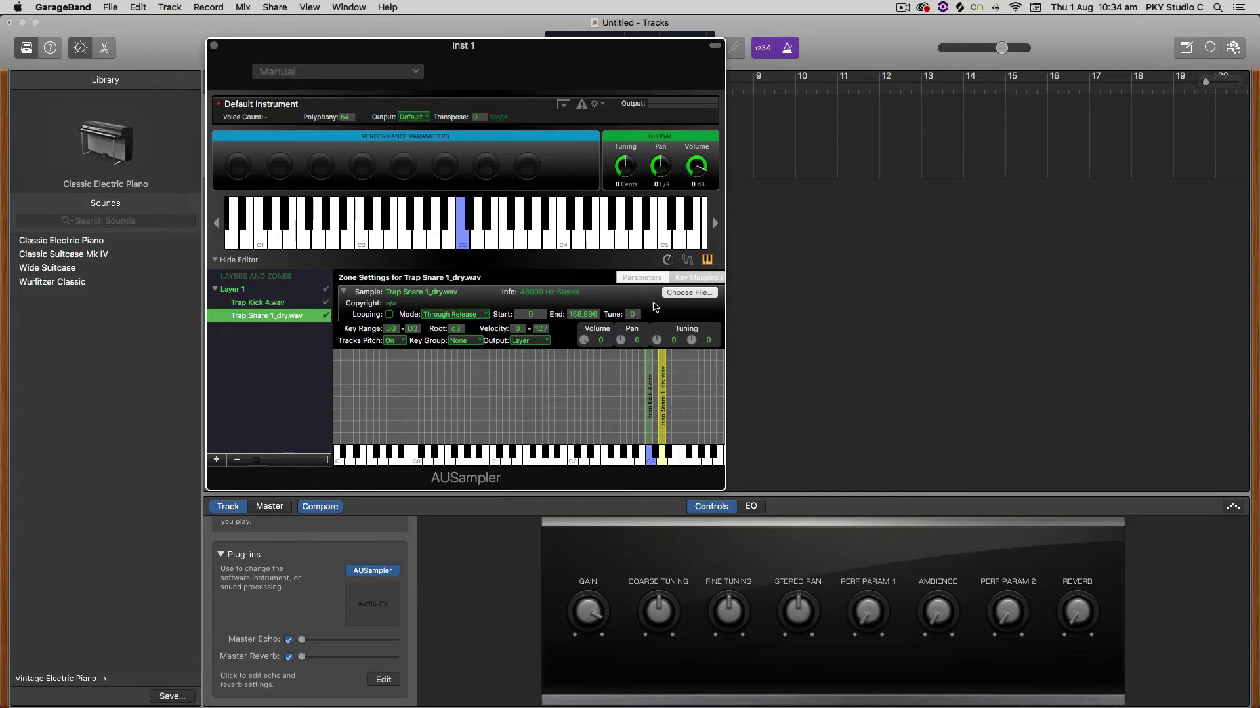
Preview Trap Hat 1.wav from Hats > Single Hits and load it as a new zone in Layer 1
{"action": "left_click", "coordinate": [217, 461]}
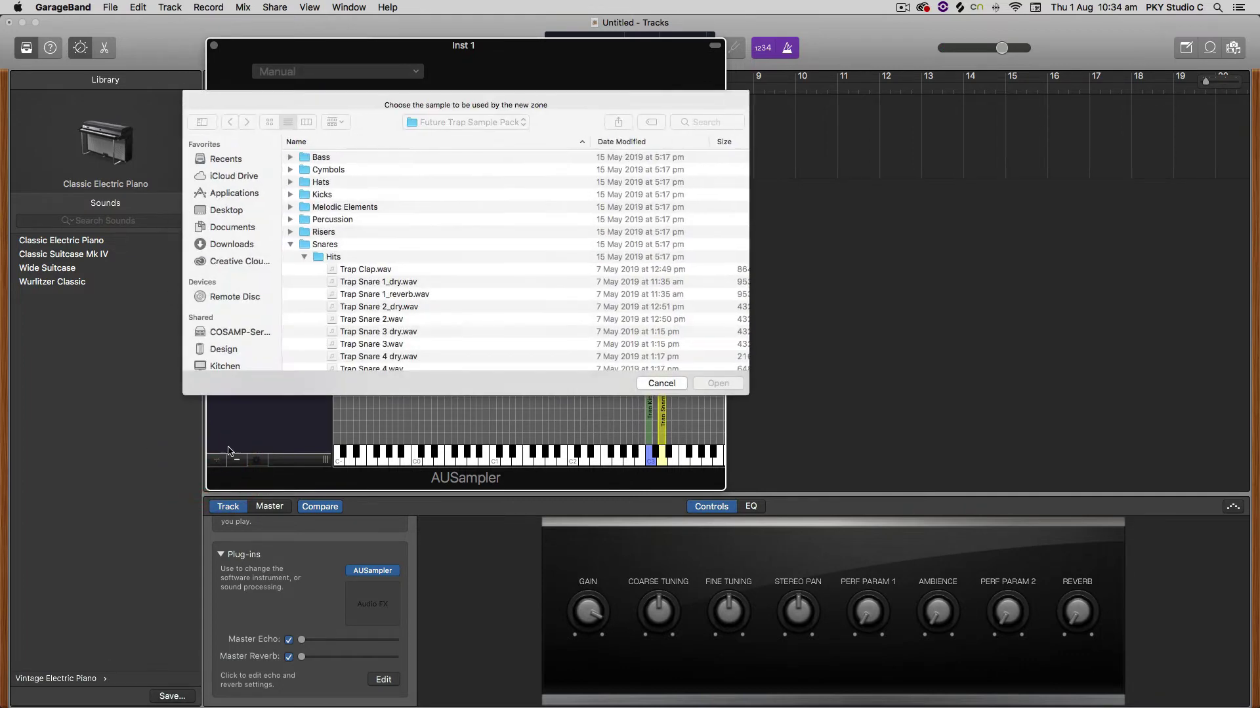
{"action": "left_click", "coordinate": [303, 258]}
{"action": "left_click", "coordinate": [289, 244]}
{"action": "left_click", "coordinate": [290, 181]}
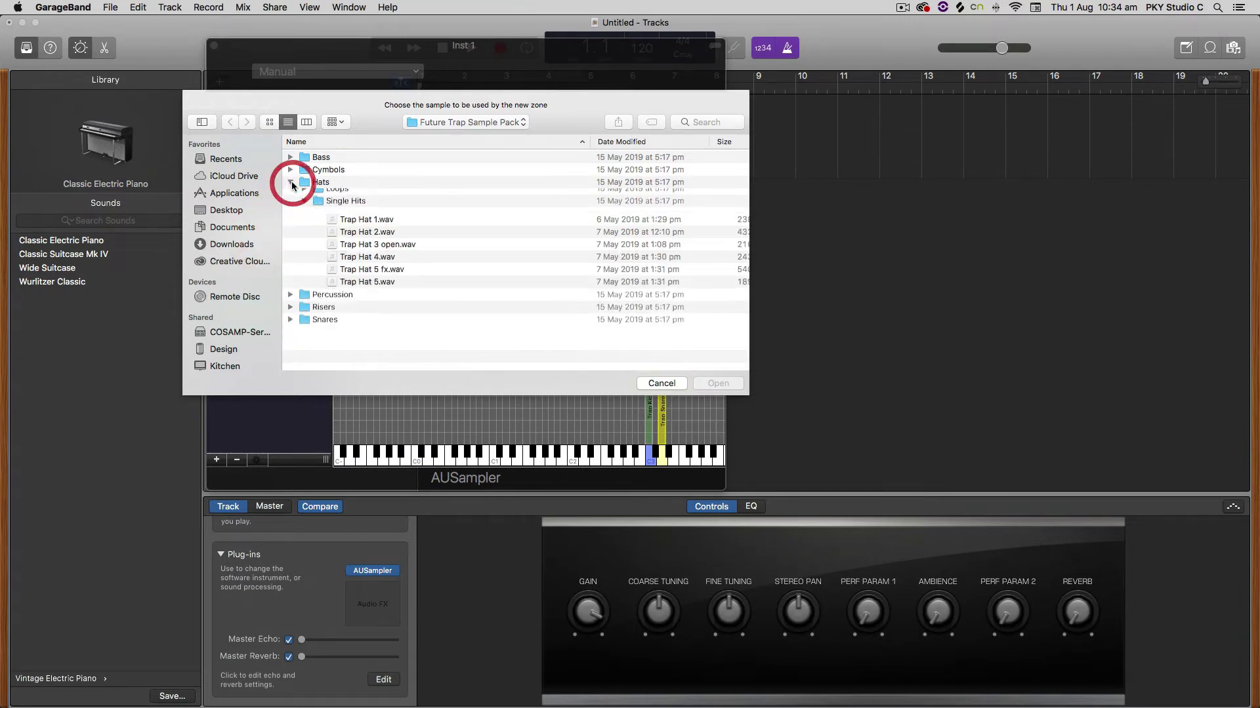
{"action": "left_click", "coordinate": [359, 221]}
{"action": "key", "text": "space"}
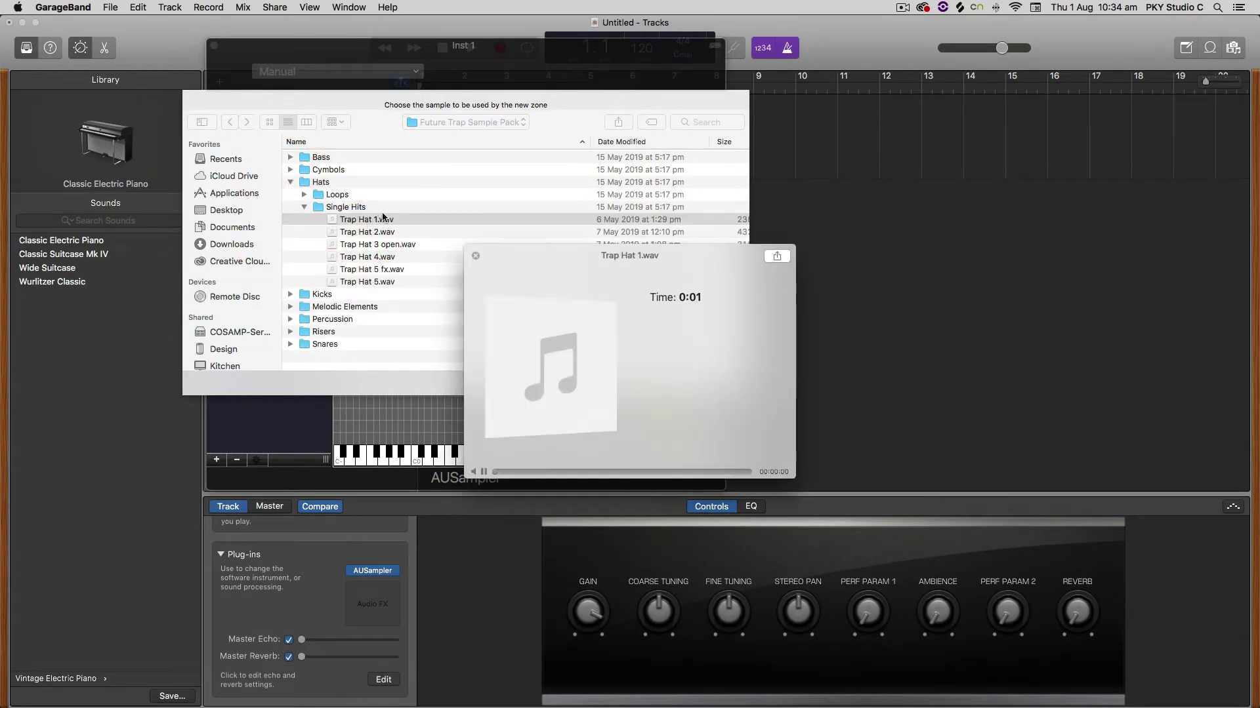
{"action": "key", "text": "space"}
{"action": "left_click", "coordinate": [721, 384]}
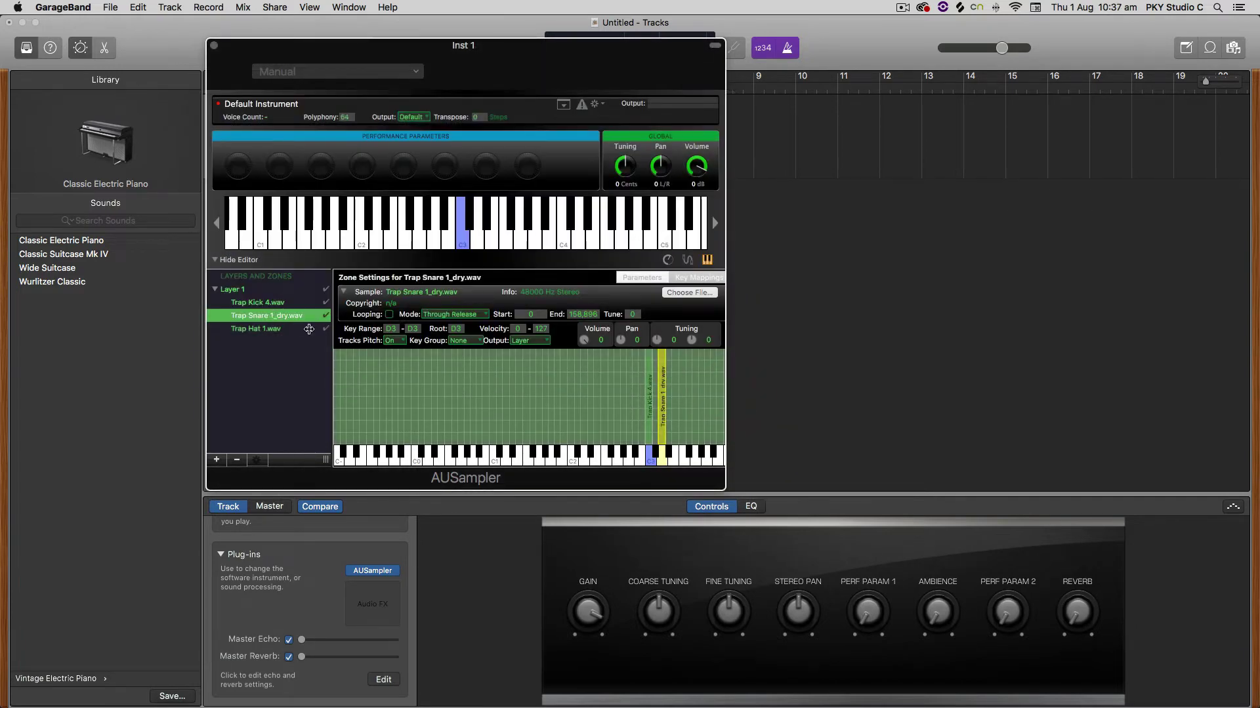
Set the Trap Hat 1.wav zone's key range and root note to Eb3
{"action": "left_click", "coordinate": [251, 330]}
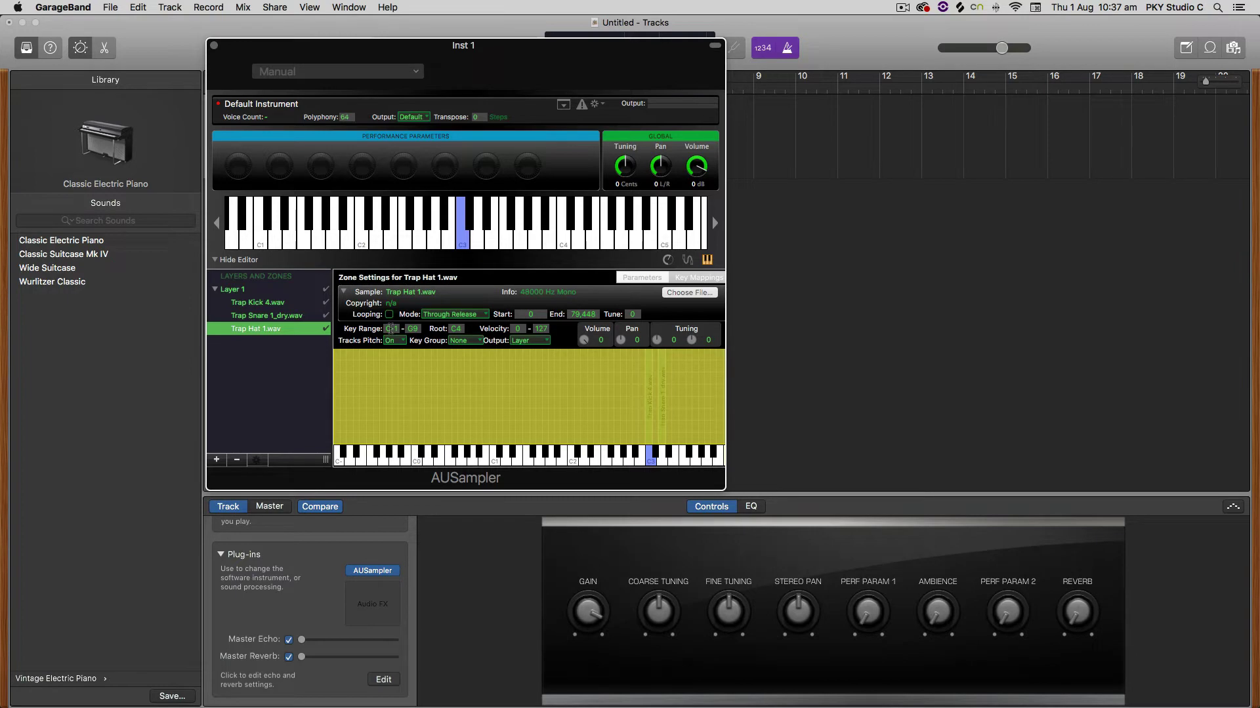
{"action": "left_click", "coordinate": [396, 328]}
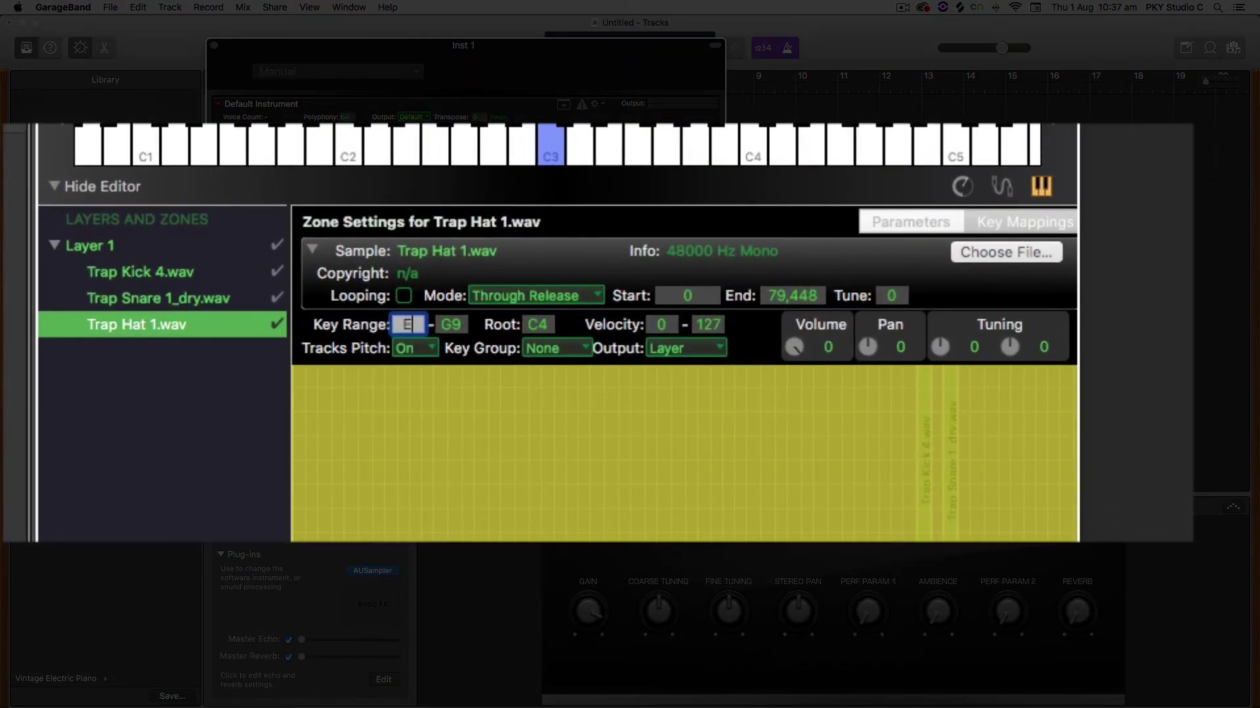
{"action": "type", "text": "Eb3"}
{"action": "left_click", "coordinate": [459, 326]}
{"action": "type", "text": "e"}
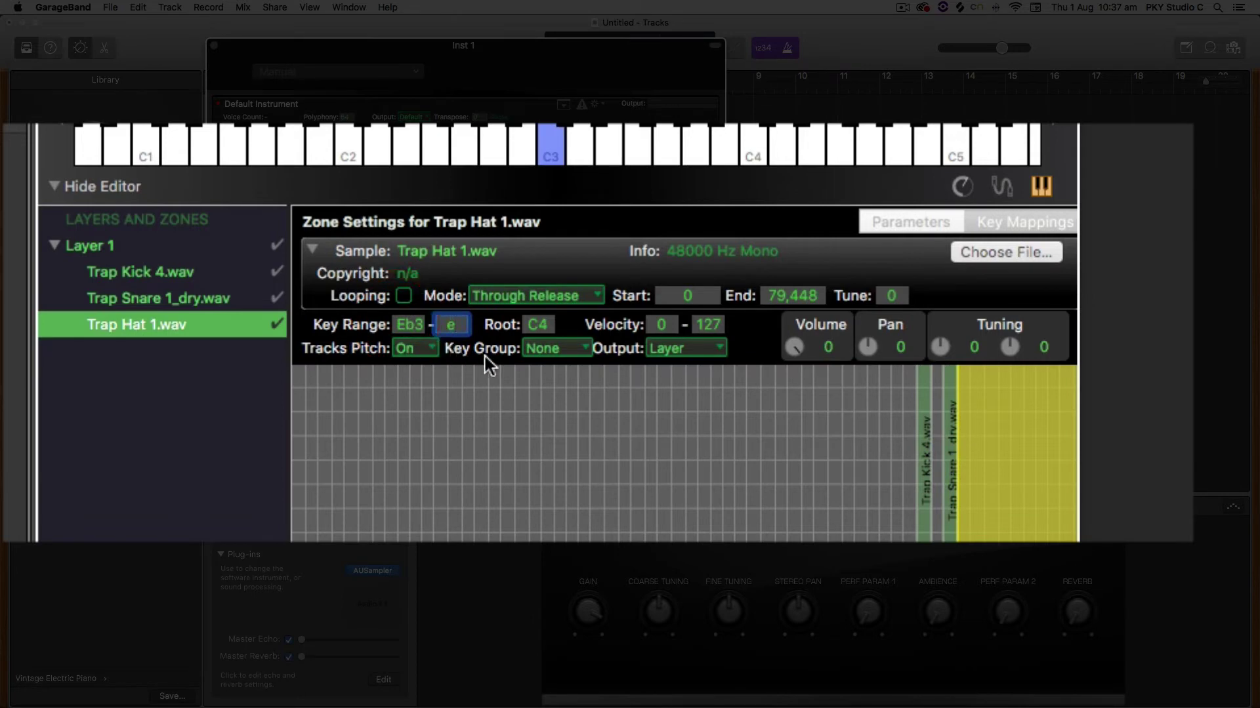
{"action": "type", "text": "b3"}
{"action": "key", "text": "Return"}
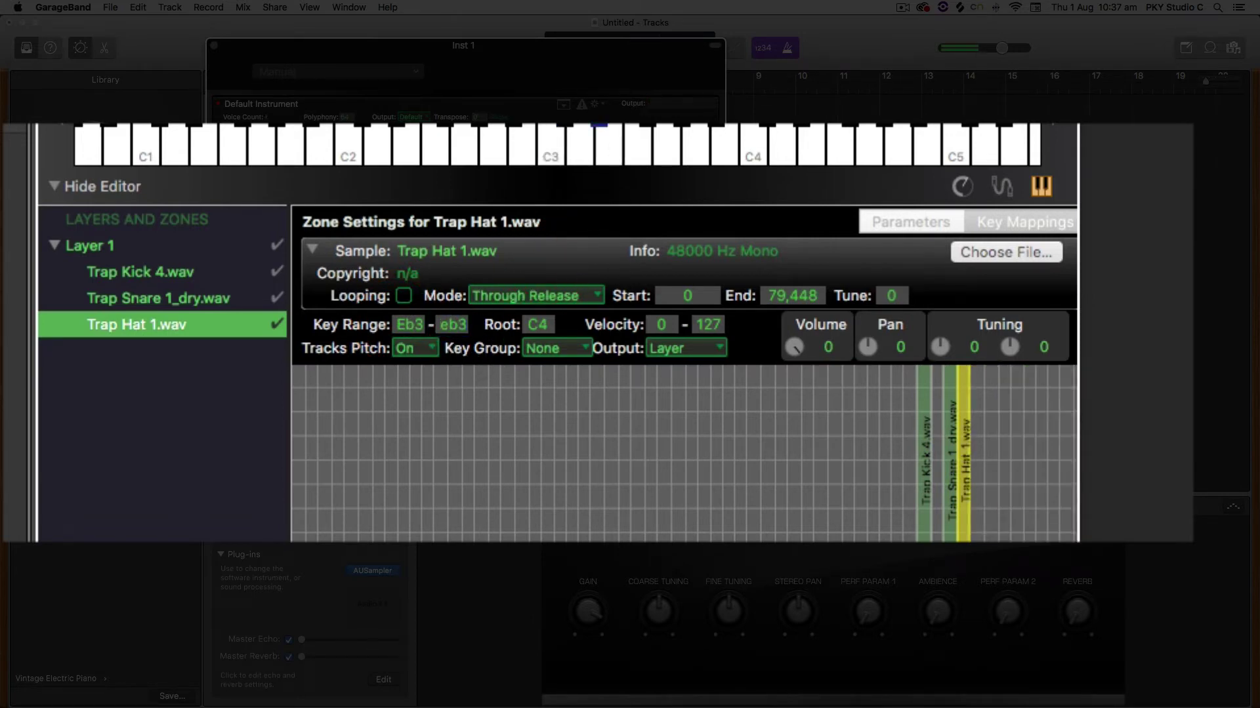
{"action": "left_click", "coordinate": [524, 328]}
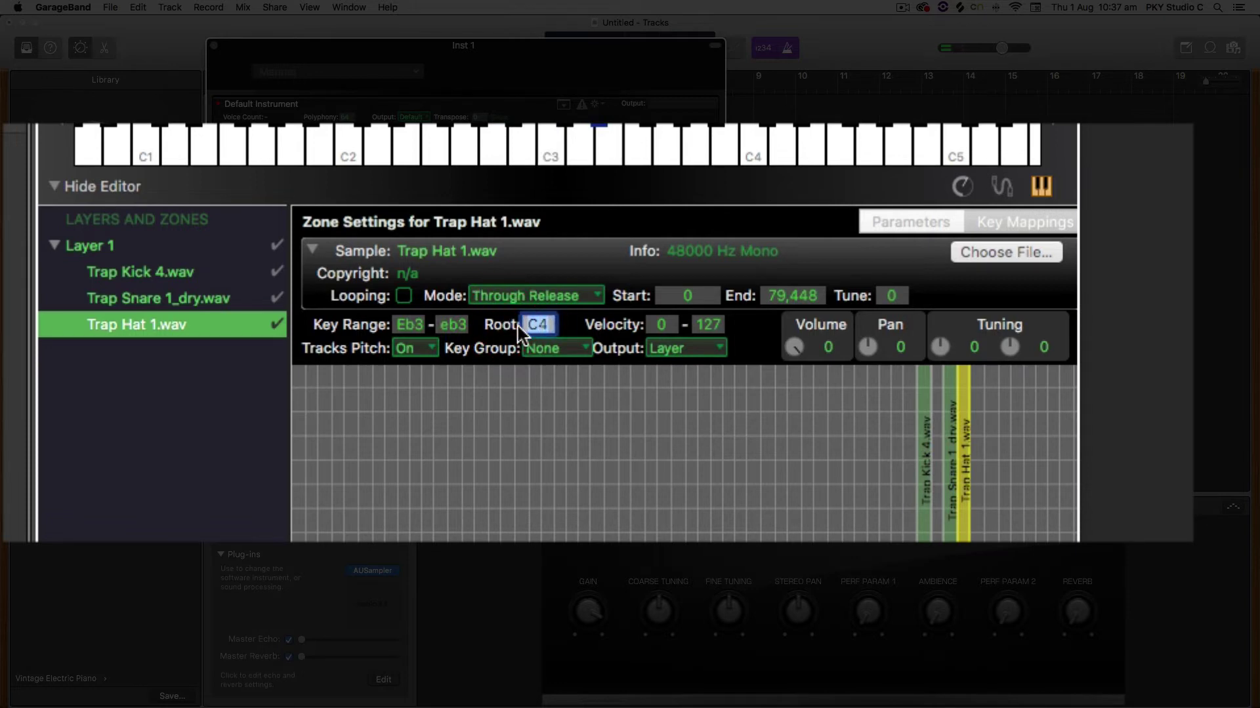
{"action": "type", "text": "eb3"}
{"action": "key", "text": "Return"}
{"action": "left_click", "coordinate": [581, 254]}
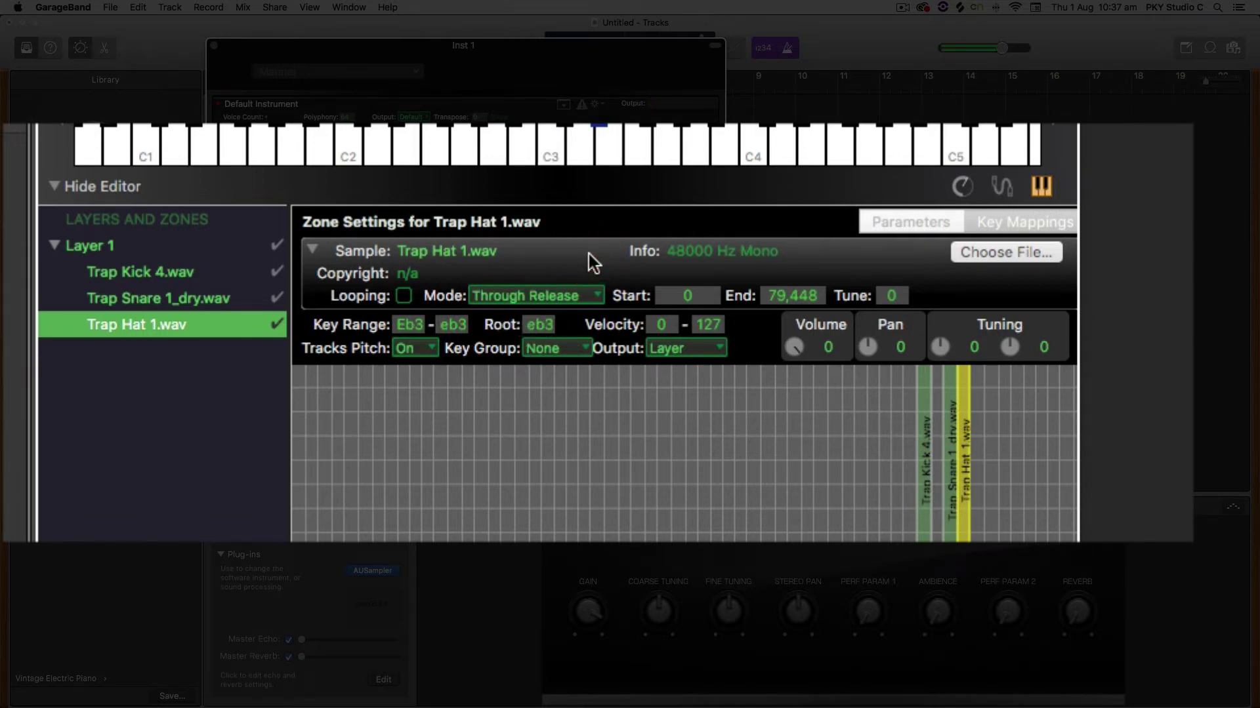
Re-enter the hat zone's low key and root note as D#3
{"action": "left_click", "coordinate": [401, 325]}
{"action": "double_click", "coordinate": [402, 324]}
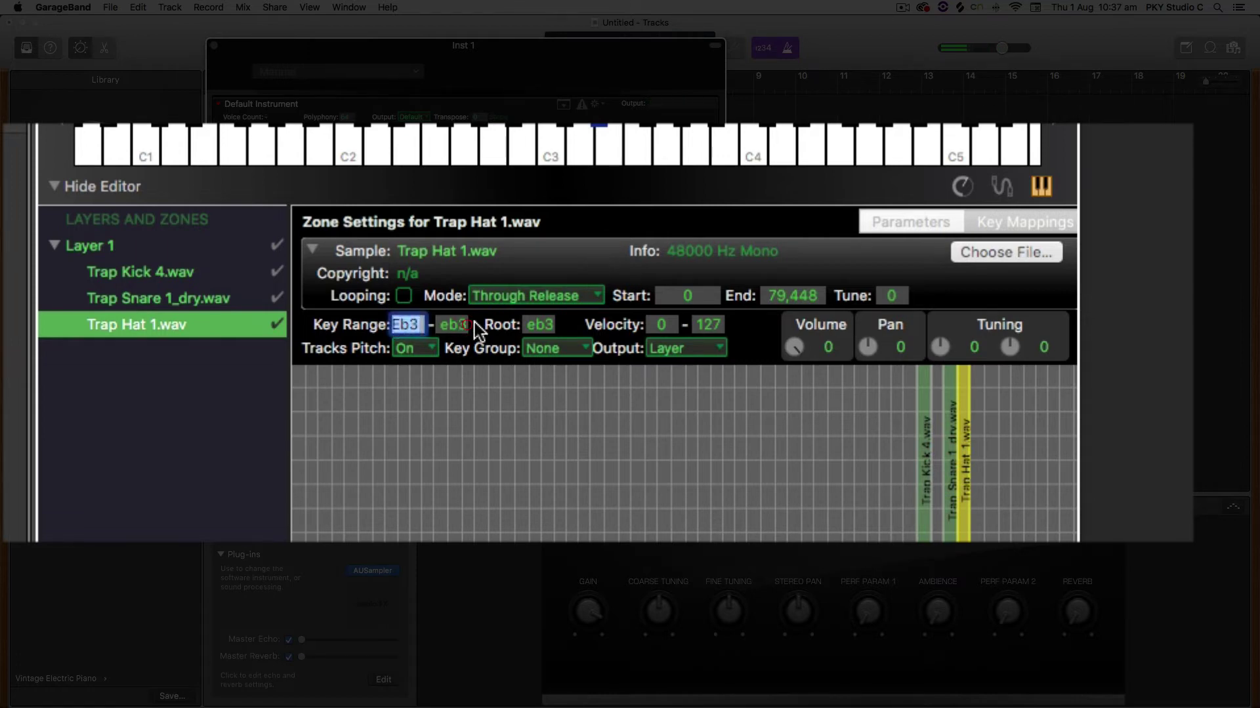
{"action": "type", "text": "d#3"}
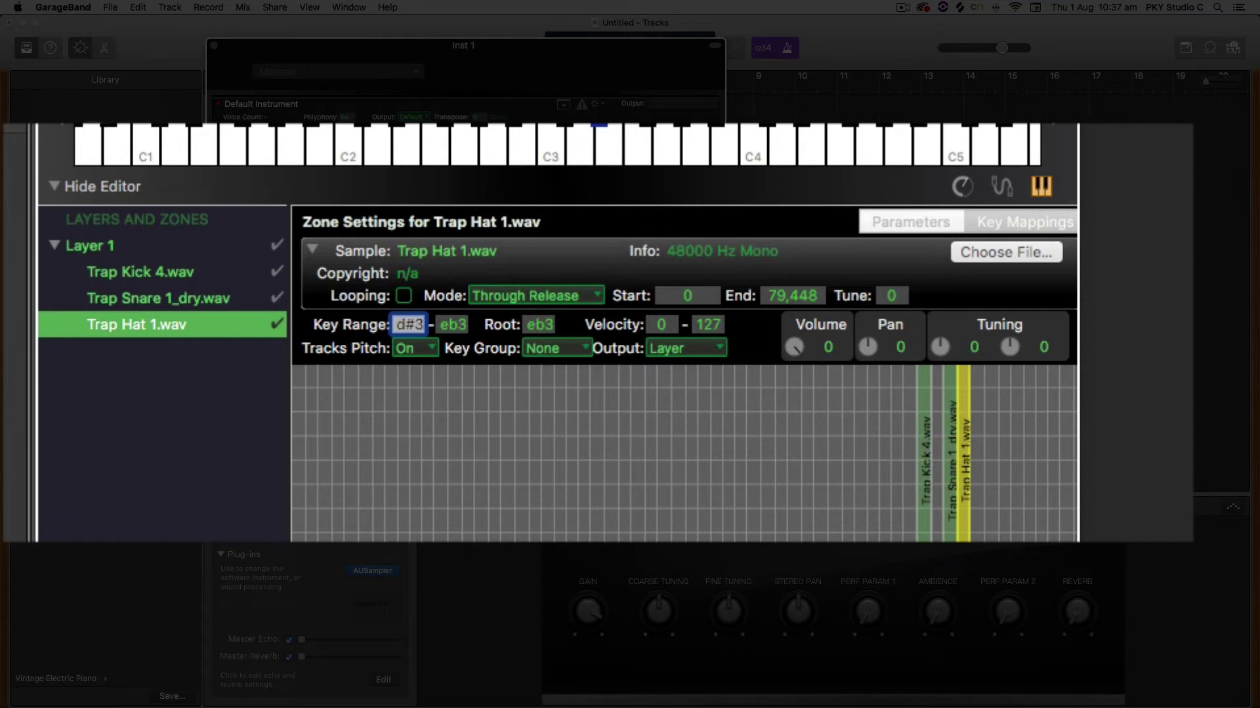
{"action": "double_click", "coordinate": [451, 324]}
{"action": "type", "text": "d#3"}
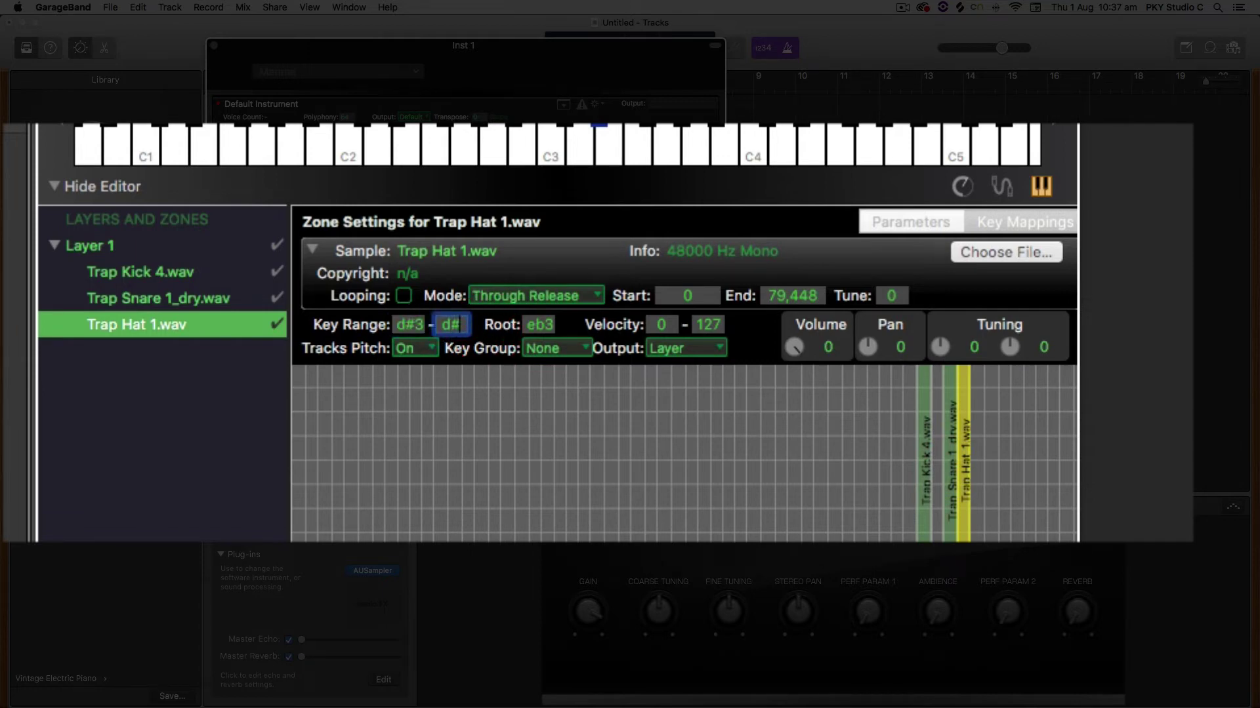
{"action": "double_click", "coordinate": [556, 321]}
{"action": "type", "text": "D#"}
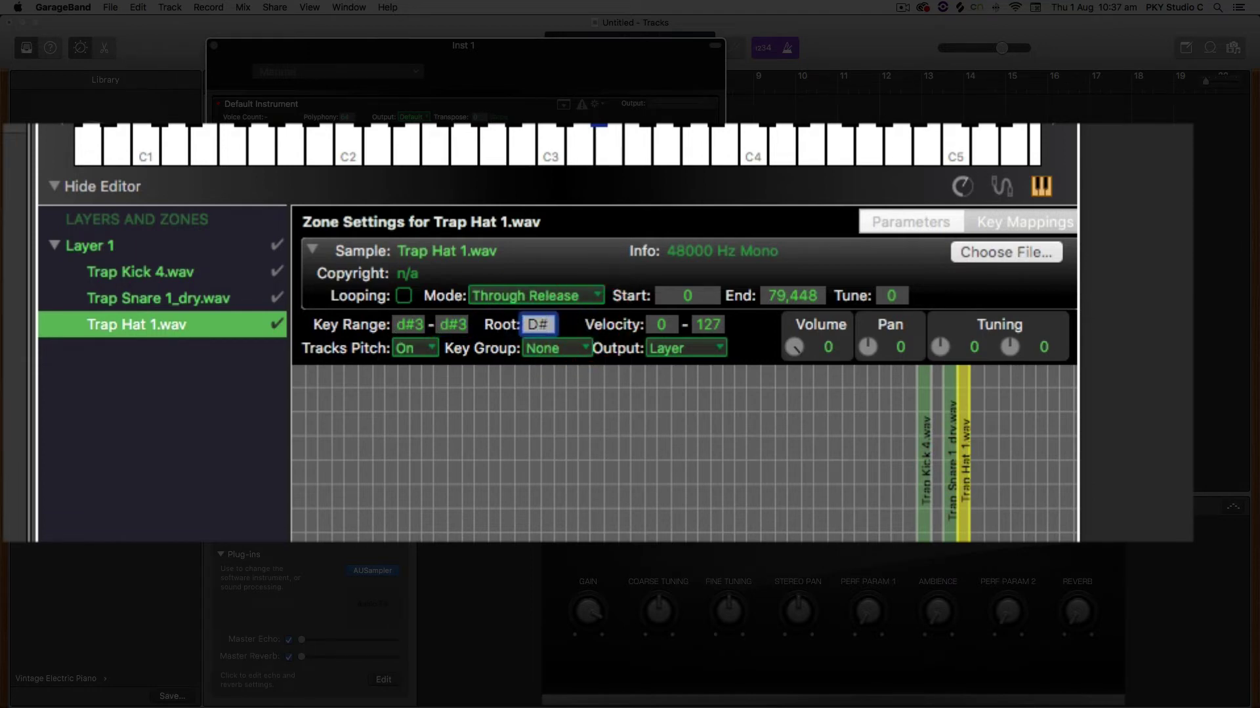
{"action": "type", "text": "3"}
{"action": "key", "text": "Return"}
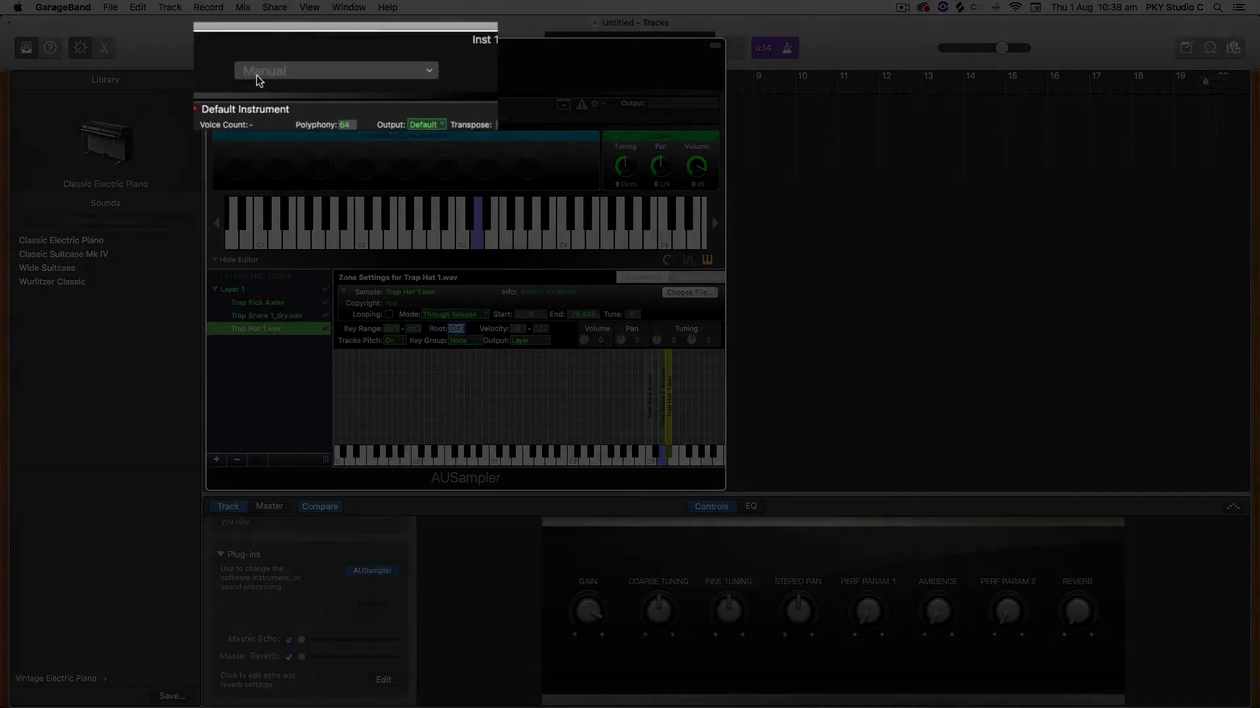
Save the AUSampler settings as preset 'Custom Drum Kit 1_trap' in the AUSampler folder
{"action": "left_click", "coordinate": [430, 71]}
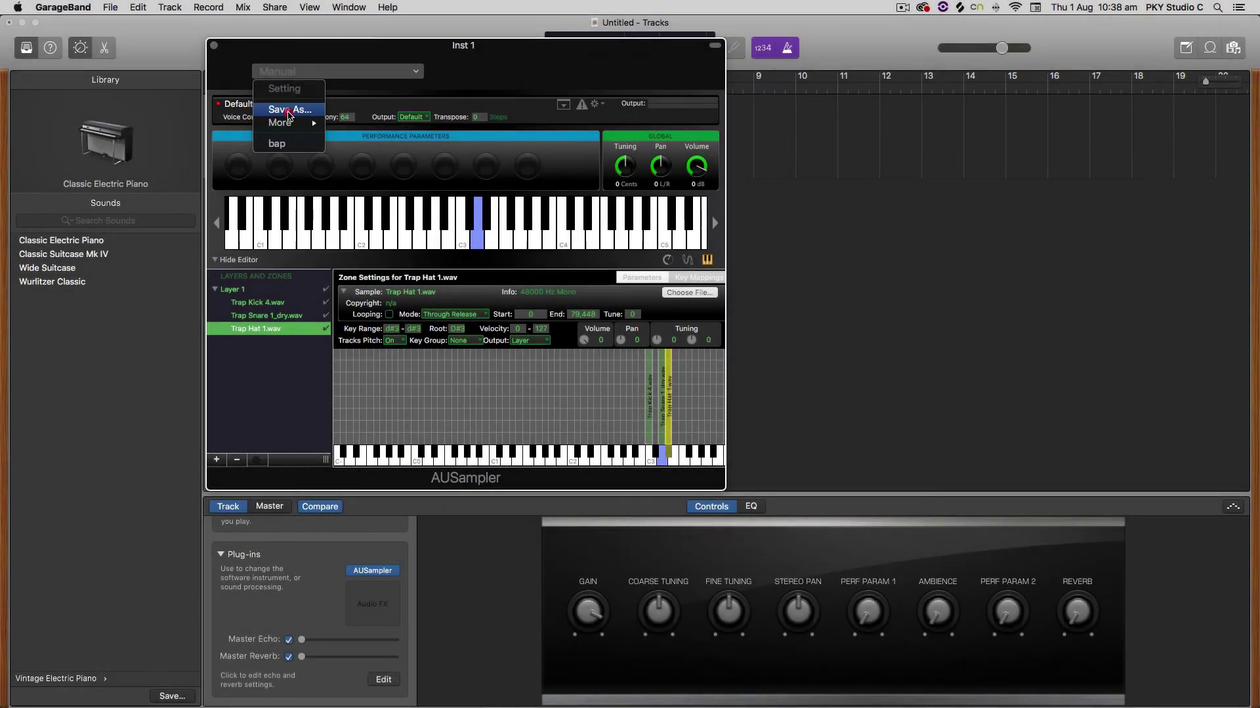
{"action": "left_click", "coordinate": [289, 116]}
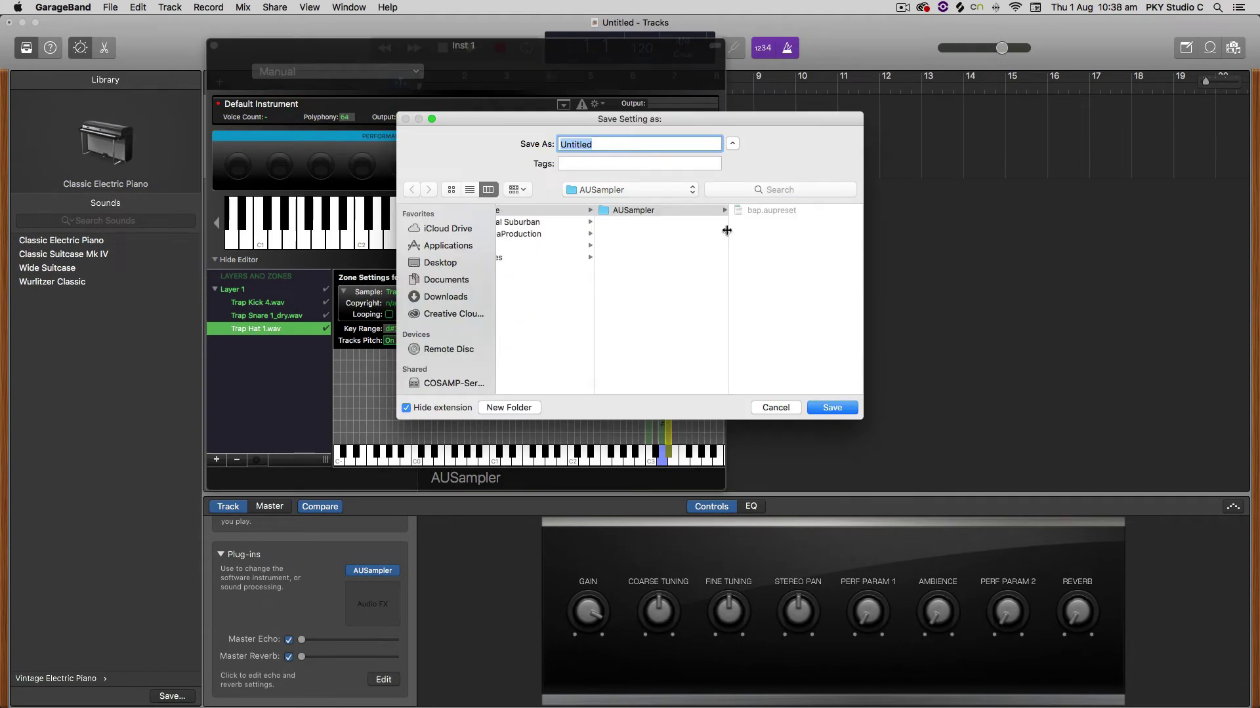
{"action": "type", "text": "Nat's Custom Drum Kit 1"}
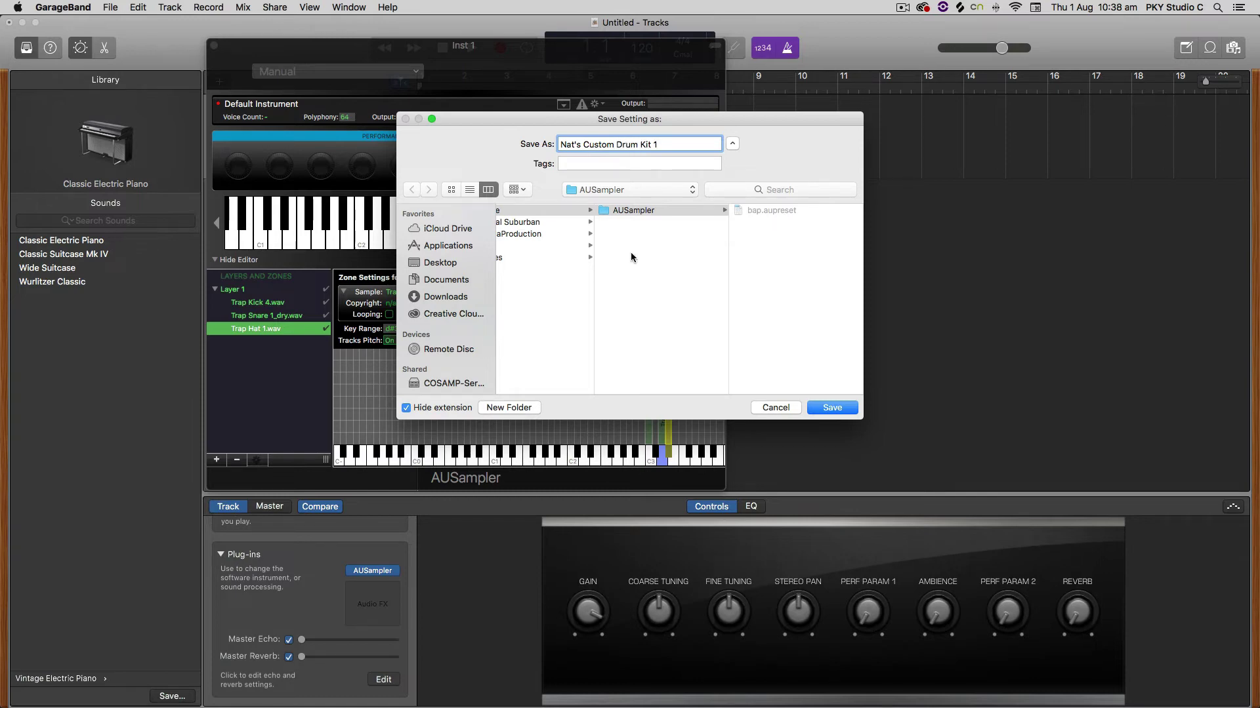
{"action": "type", "text": "_trap"}
{"action": "scroll", "coordinate": [645, 307], "scroll_direction": "left", "scroll_amount": 5}
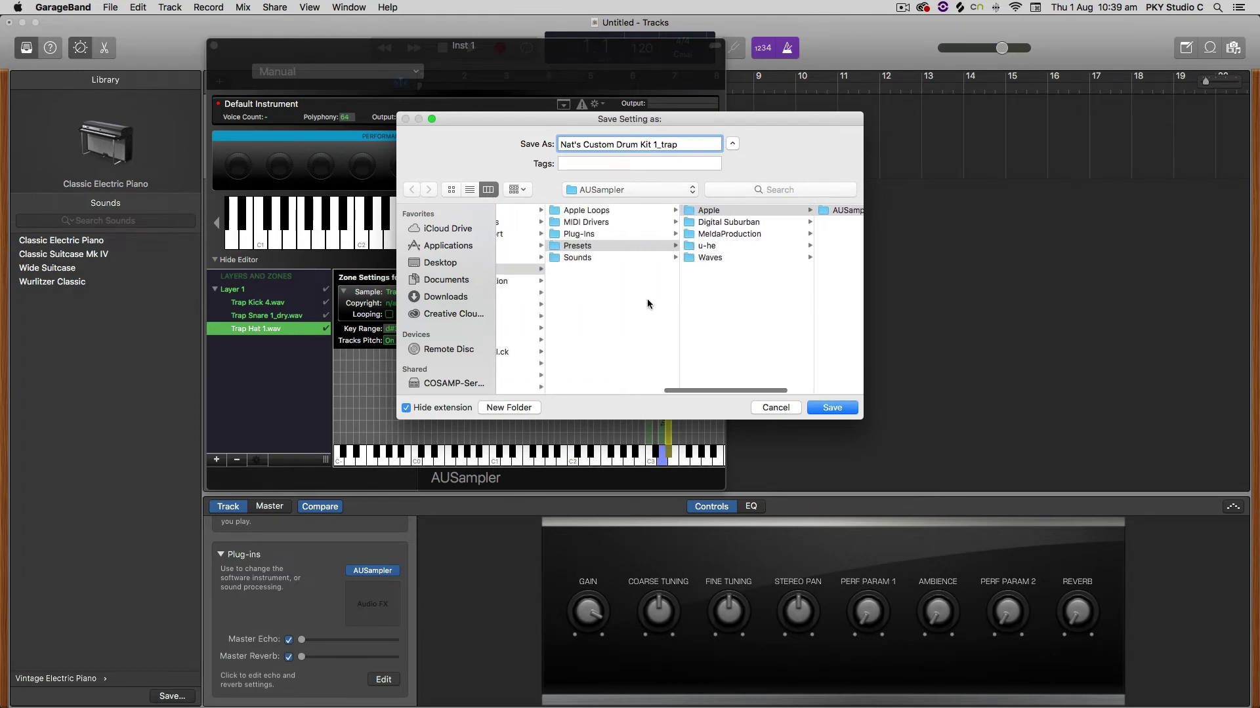
{"action": "scroll", "coordinate": [629, 289], "scroll_direction": "left", "scroll_amount": 4}
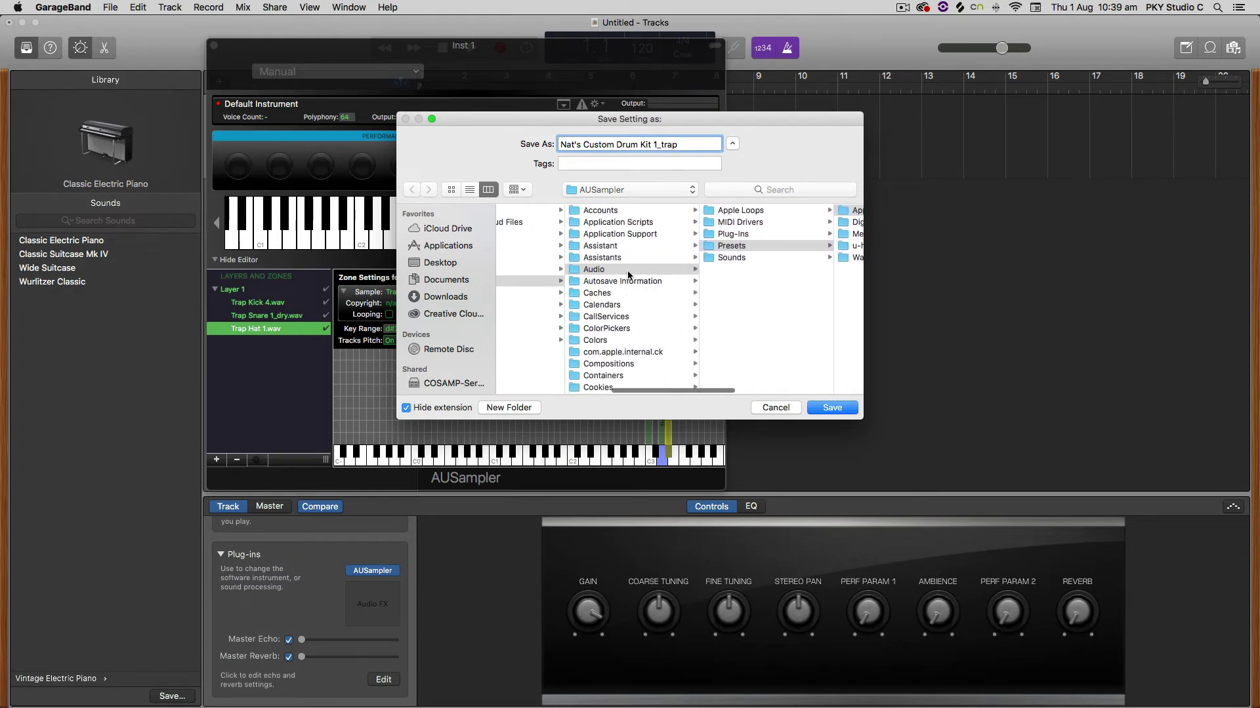
{"action": "scroll", "coordinate": [728, 252], "scroll_direction": "right", "scroll_amount": 3}
{"action": "scroll", "coordinate": [679, 214], "scroll_direction": "right", "scroll_amount": 3}
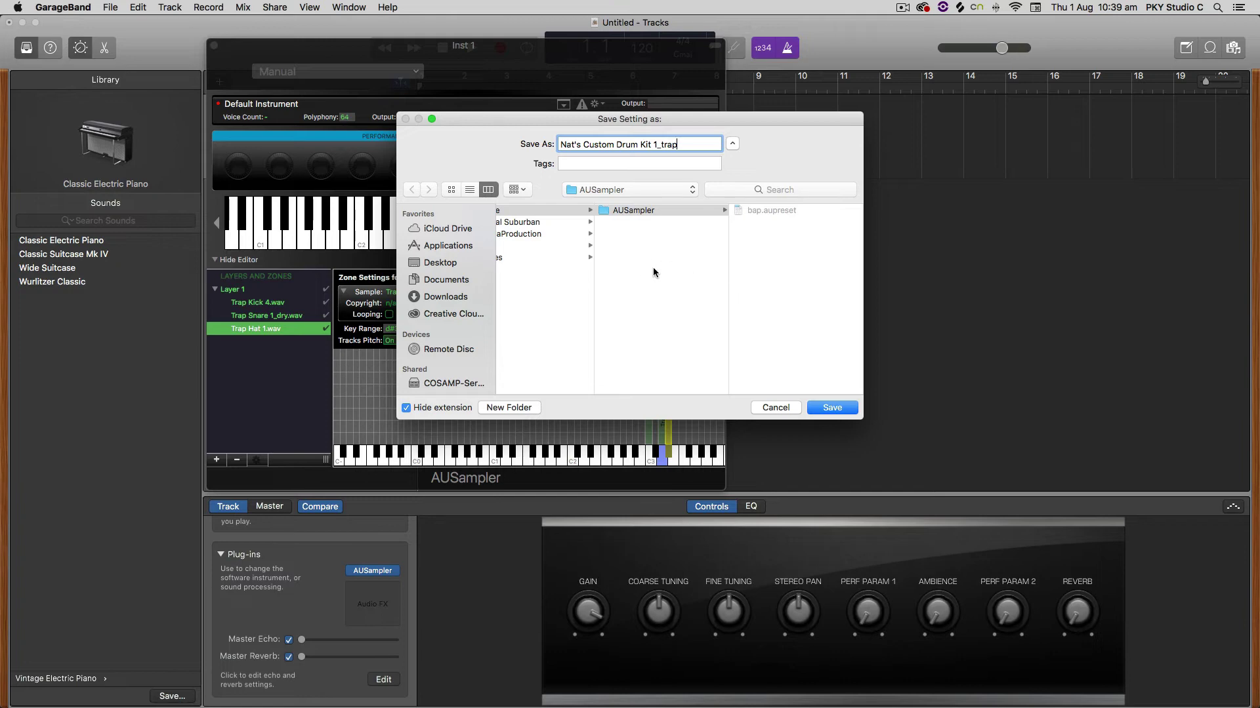
{"action": "left_click", "coordinate": [850, 409]}
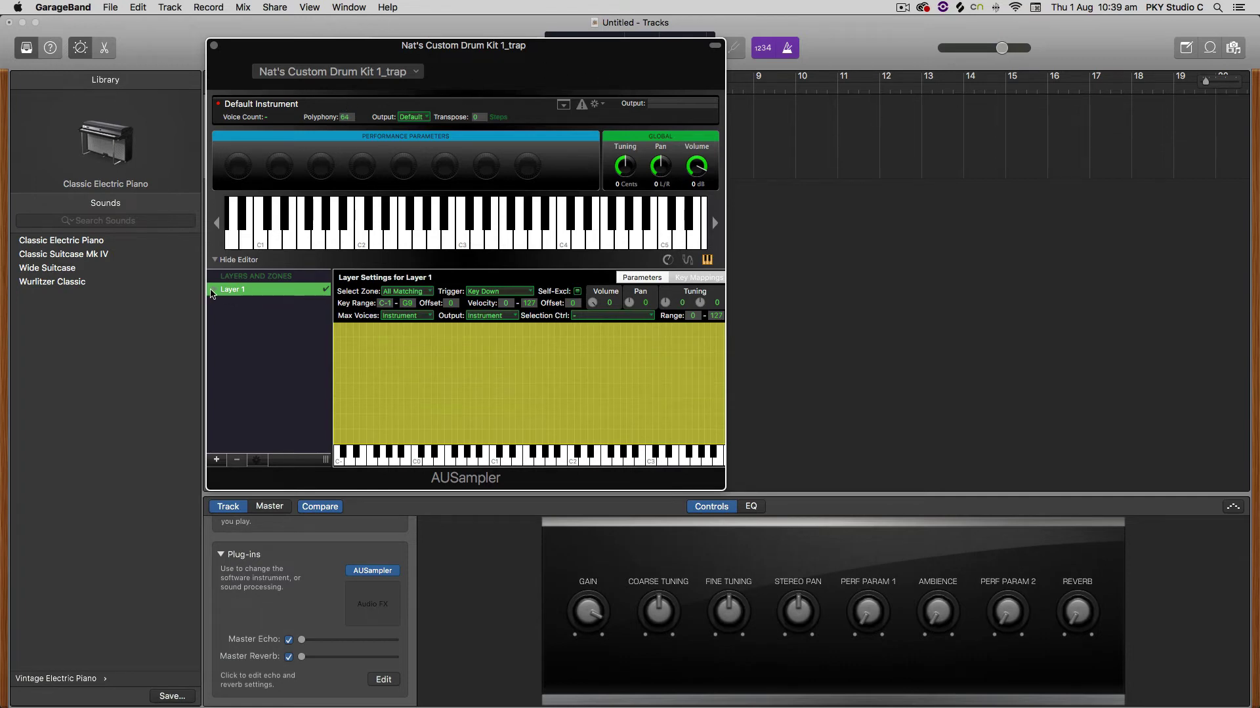
Create a new software instrument track with a stereo AUSampler (AU Instruments > Apple)
{"action": "left_click", "coordinate": [212, 290]}
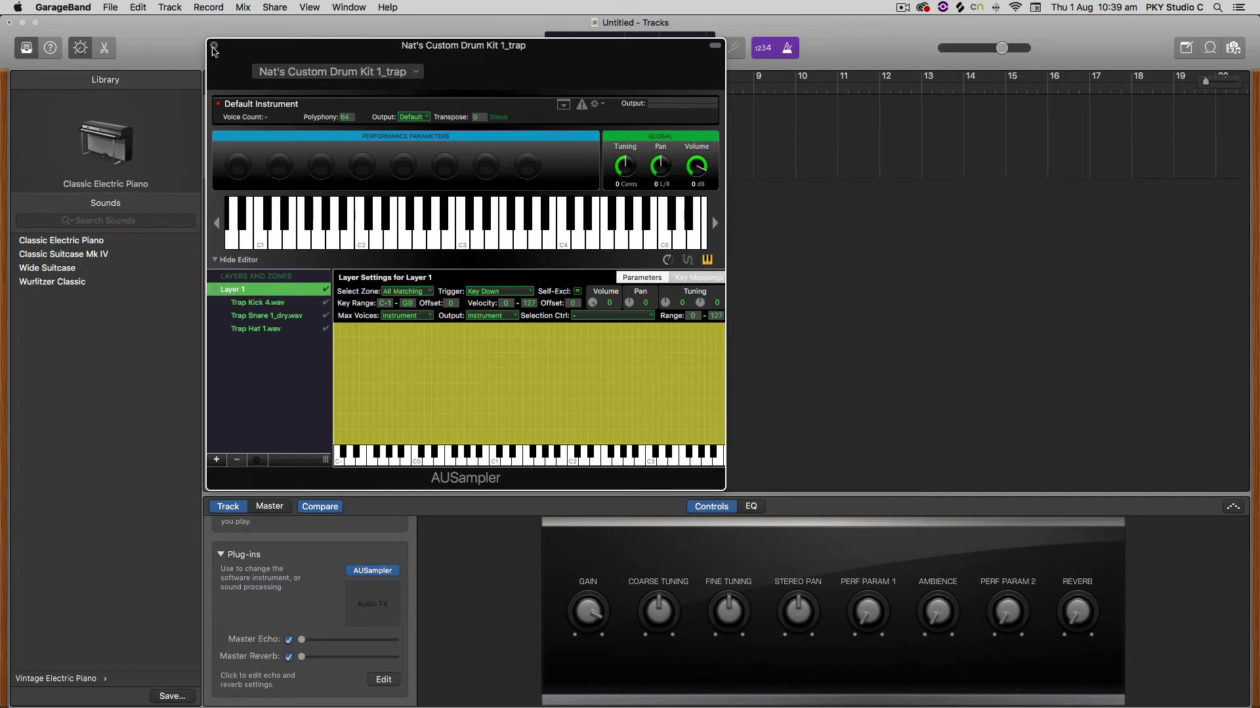
{"action": "left_click", "coordinate": [215, 47]}
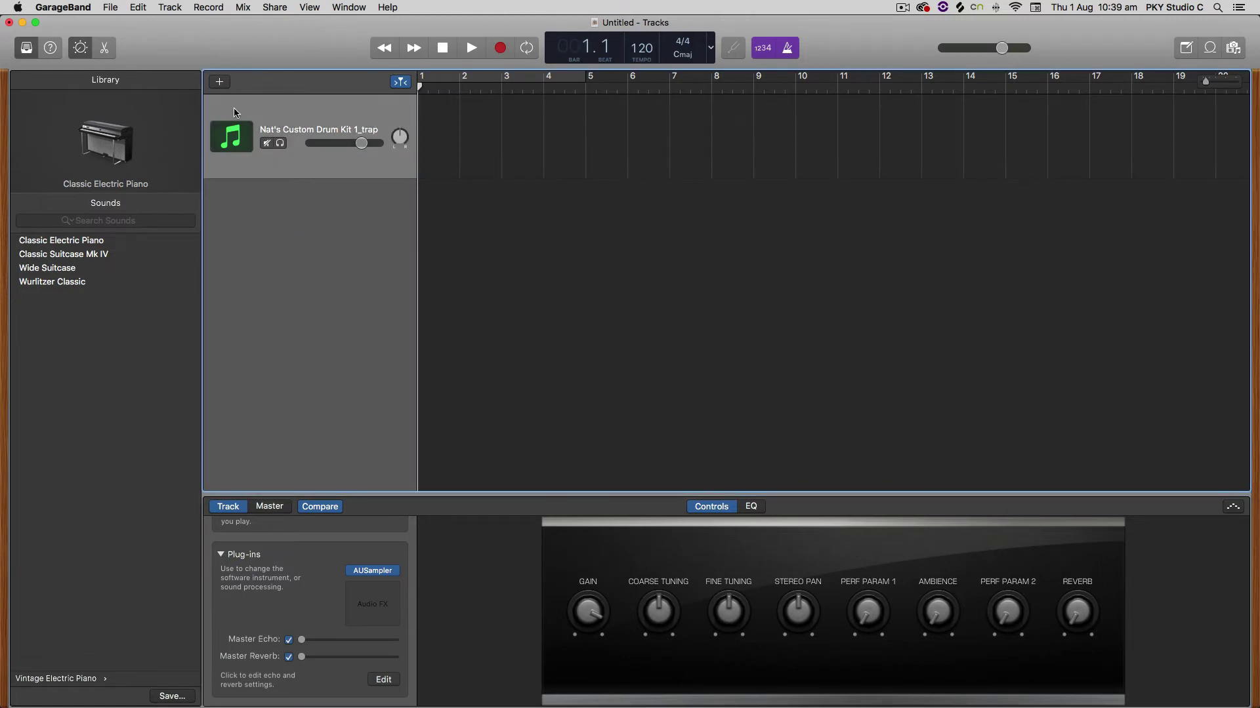
{"action": "left_click", "coordinate": [220, 82]}
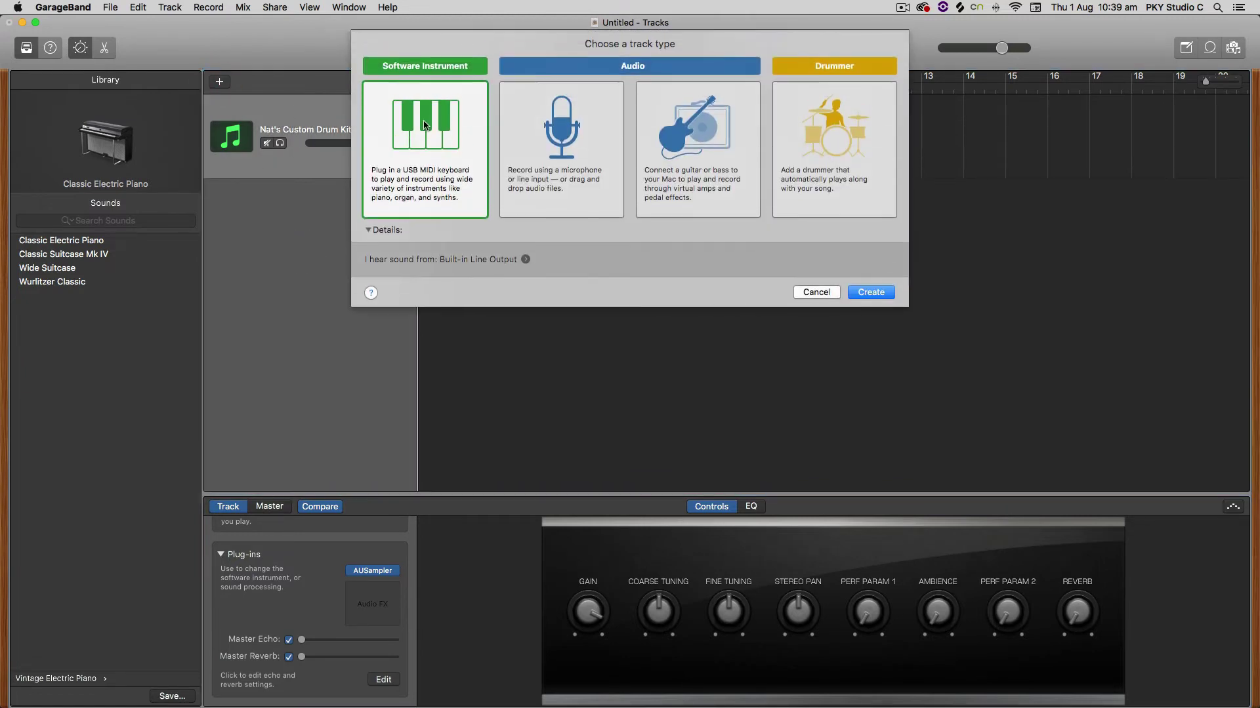
{"action": "left_click", "coordinate": [872, 294]}
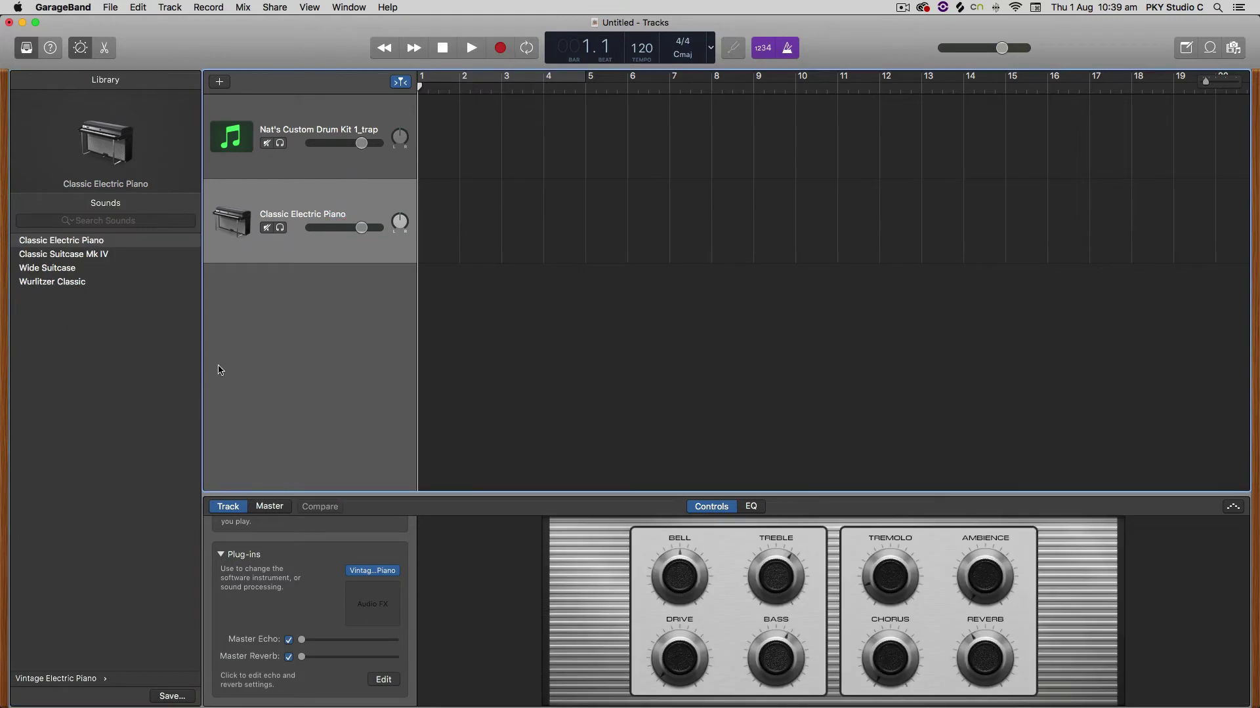
{"action": "scroll", "coordinate": [256, 616], "scroll_direction": "down", "scroll_amount": 2}
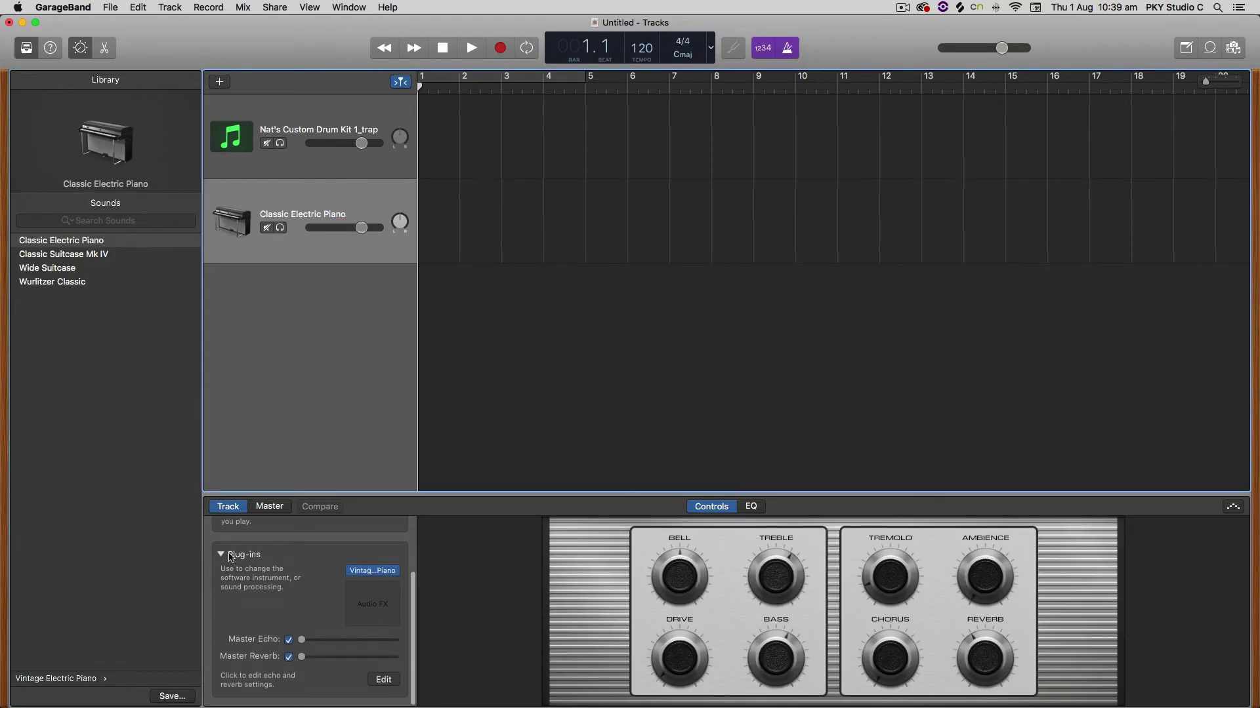
{"action": "left_click", "coordinate": [374, 571]}
{"action": "mouse_move", "coordinate": [419, 581]}
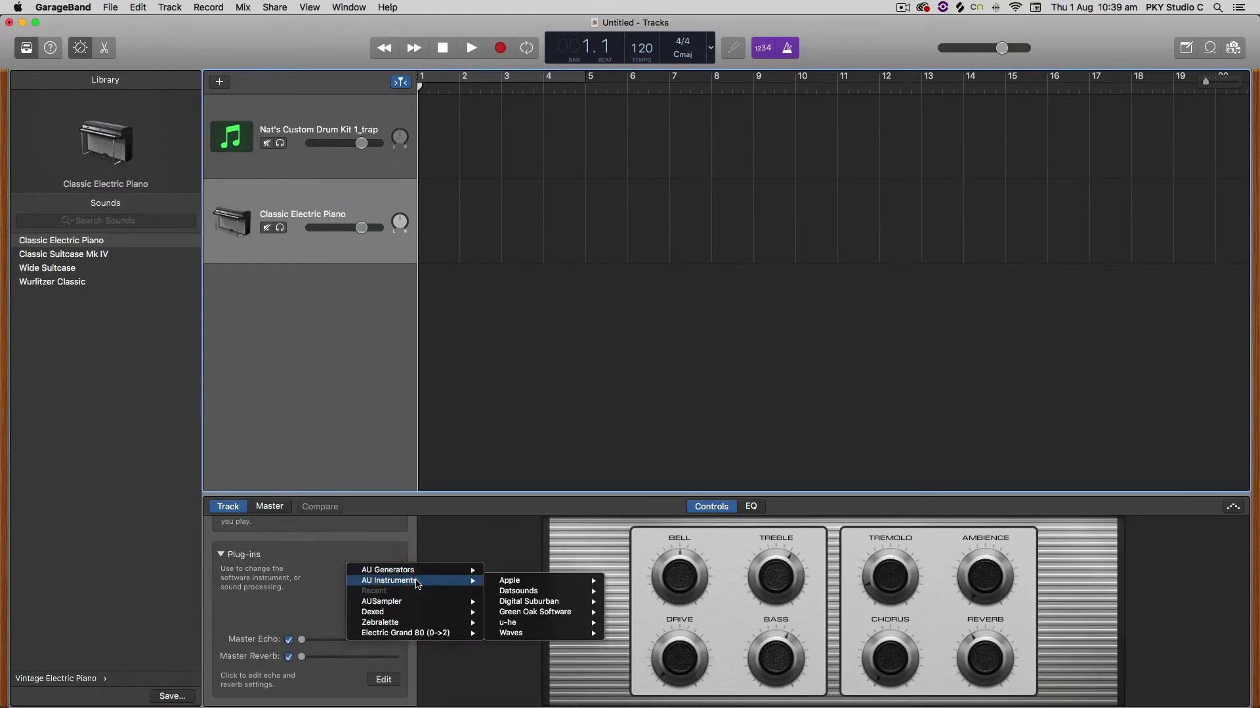
{"action": "mouse_move", "coordinate": [537, 583]}
{"action": "mouse_move", "coordinate": [639, 591]}
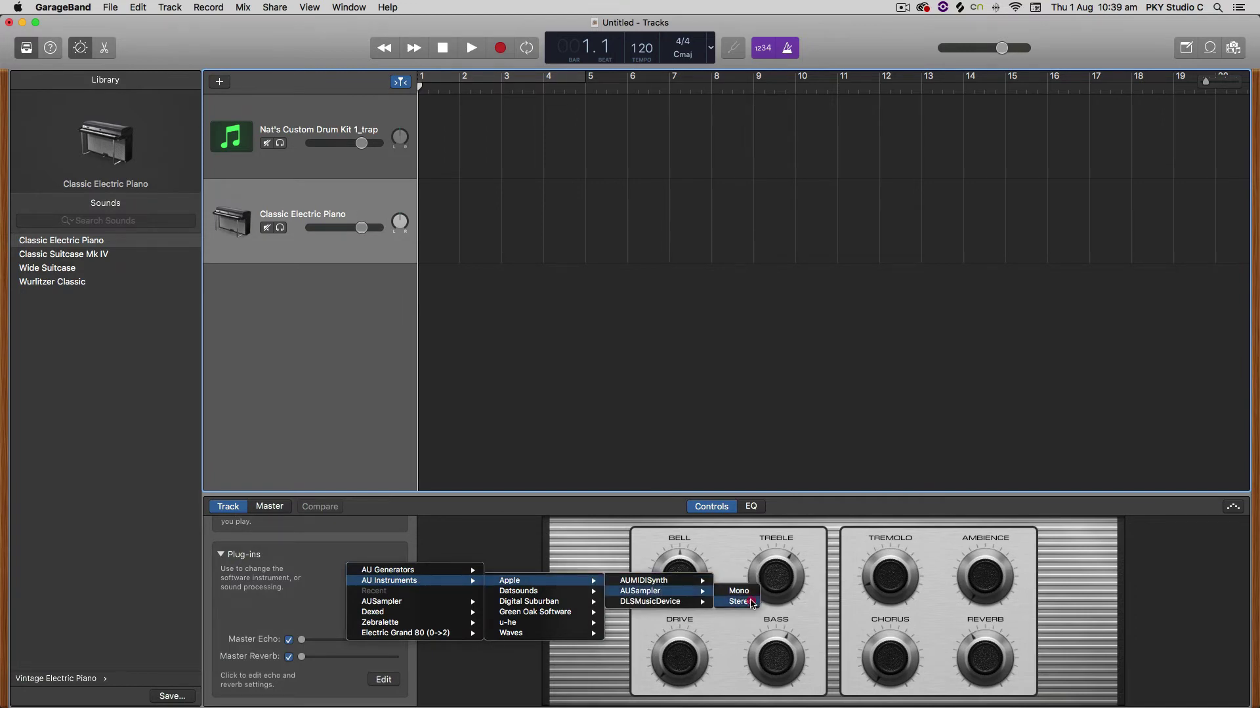
{"action": "left_click", "coordinate": [751, 603]}
Load the Custom Drum Kit 1_trap .aupreset file into the new AUSampler
{"action": "left_click", "coordinate": [240, 80]}
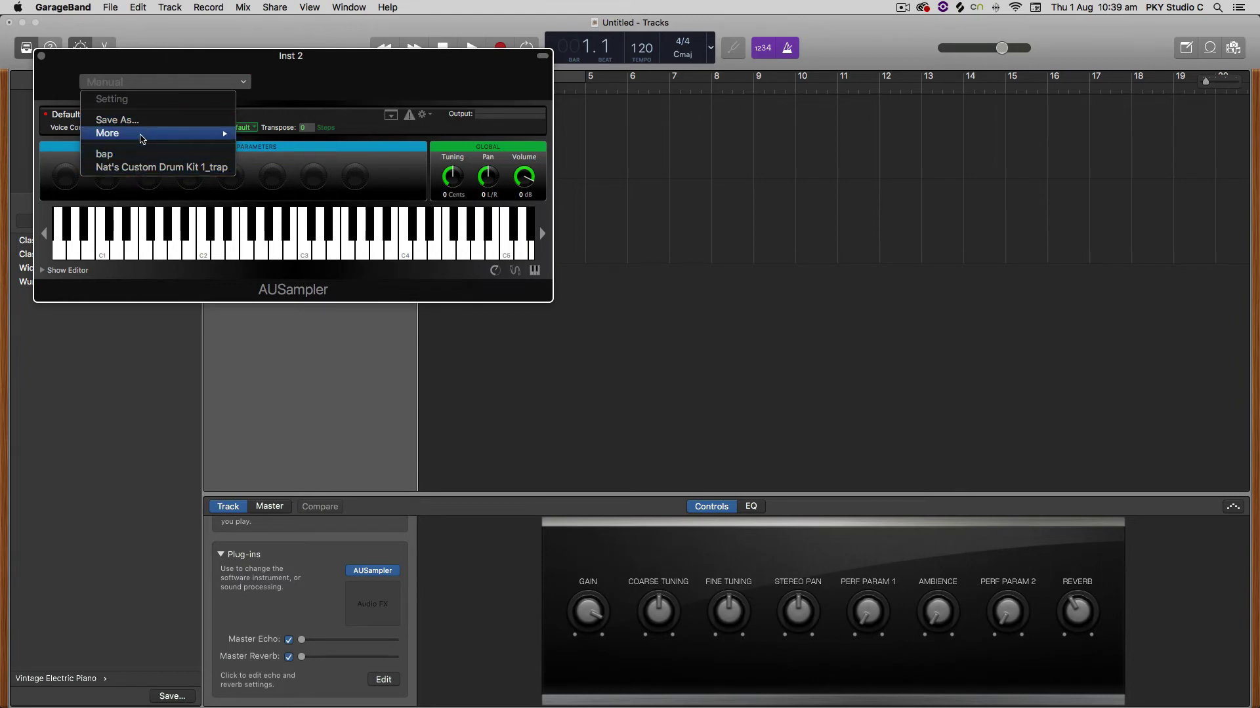
{"action": "mouse_move", "coordinate": [143, 136]}
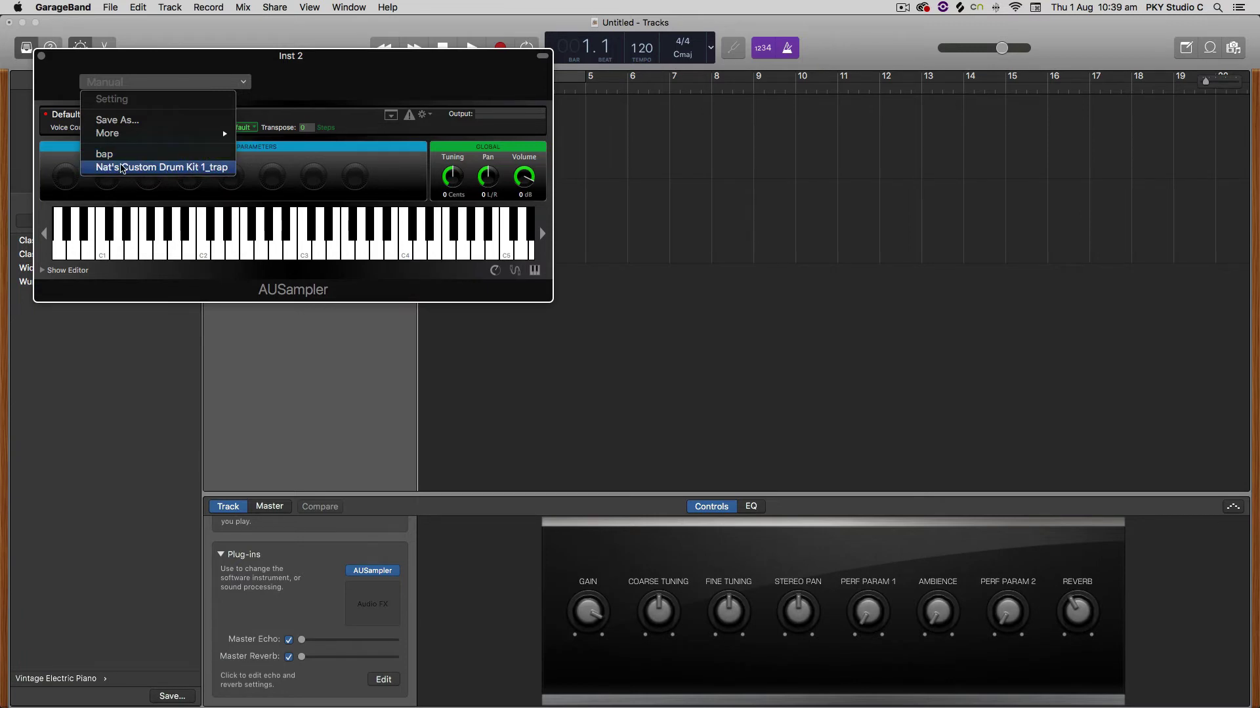
{"action": "mouse_move", "coordinate": [190, 135]}
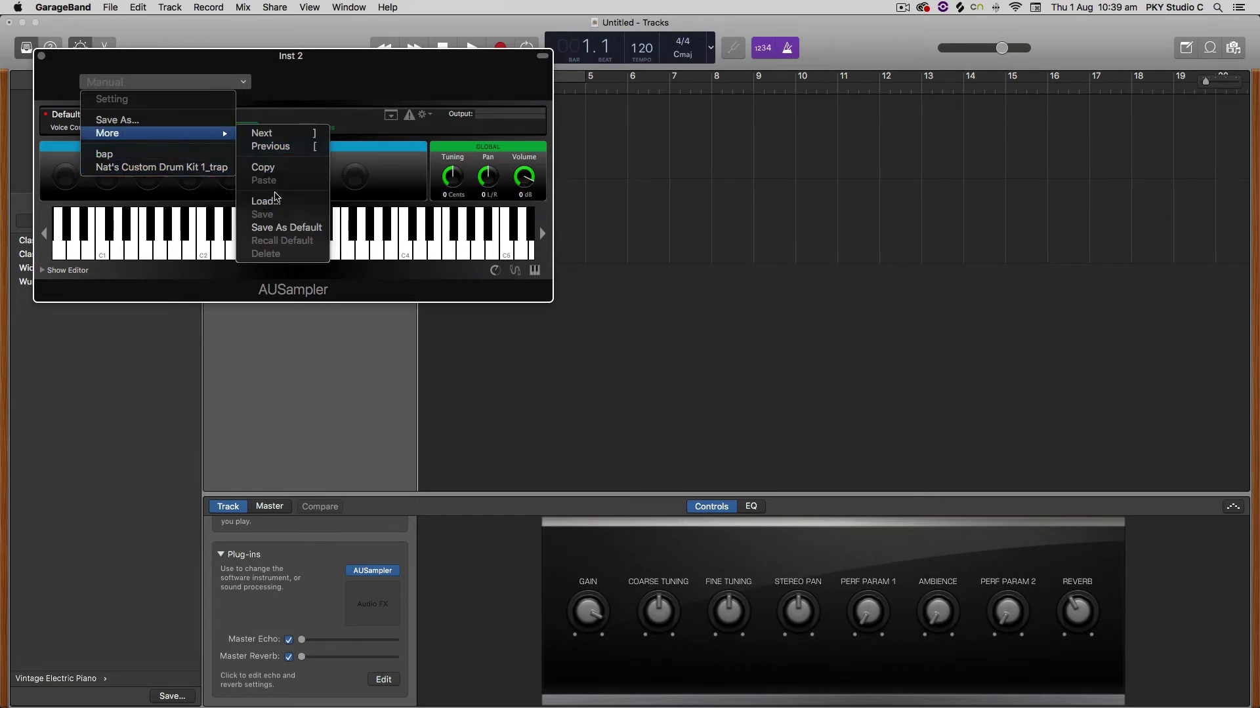
{"action": "left_click", "coordinate": [274, 201]}
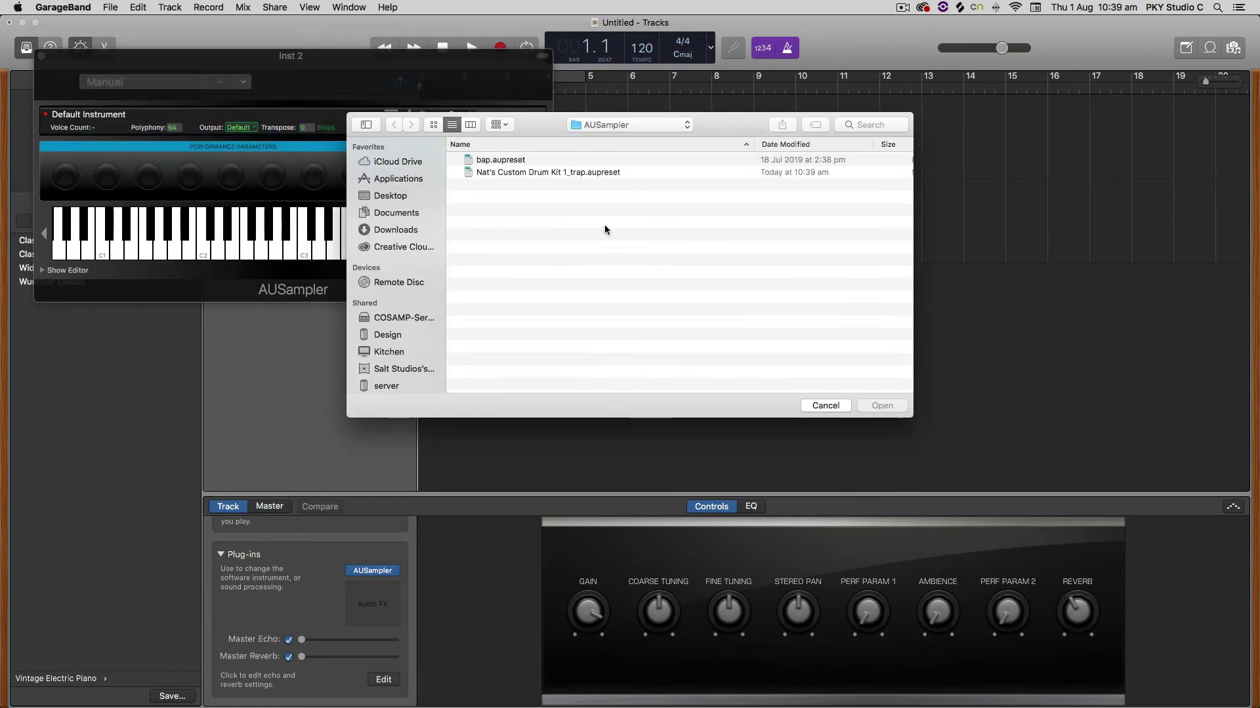
{"action": "left_click", "coordinate": [587, 172]}
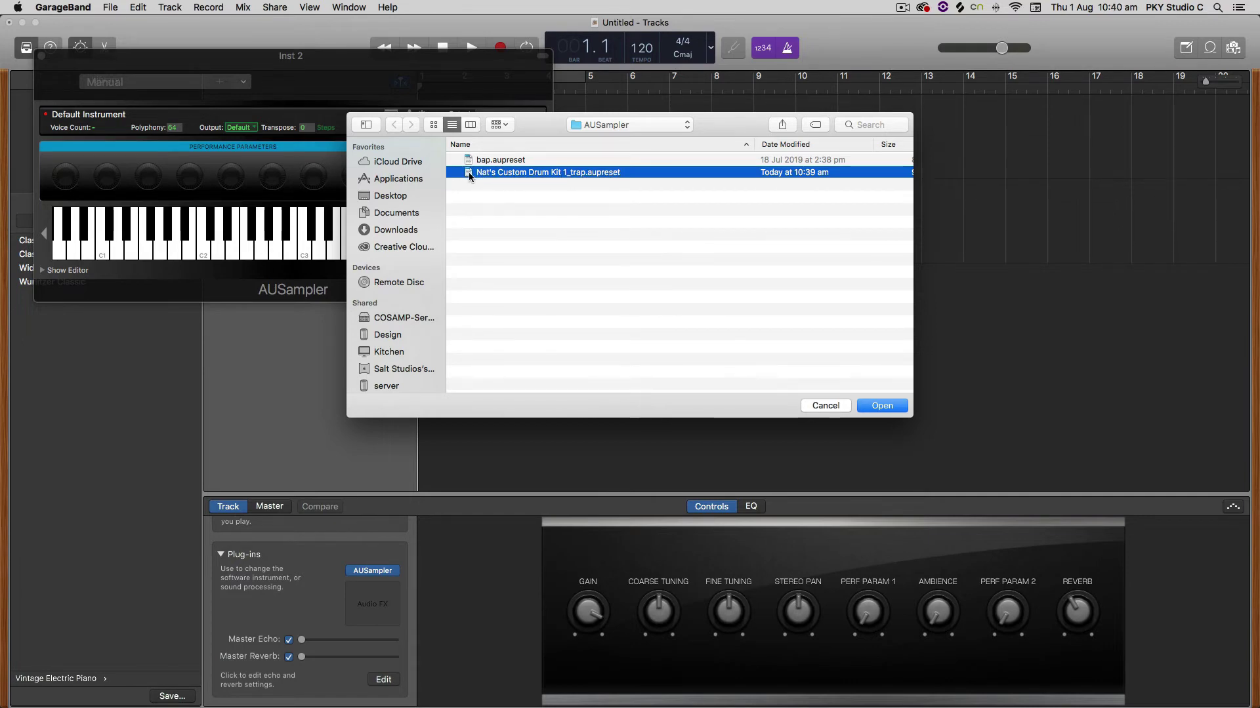
{"action": "left_click", "coordinate": [887, 407]}
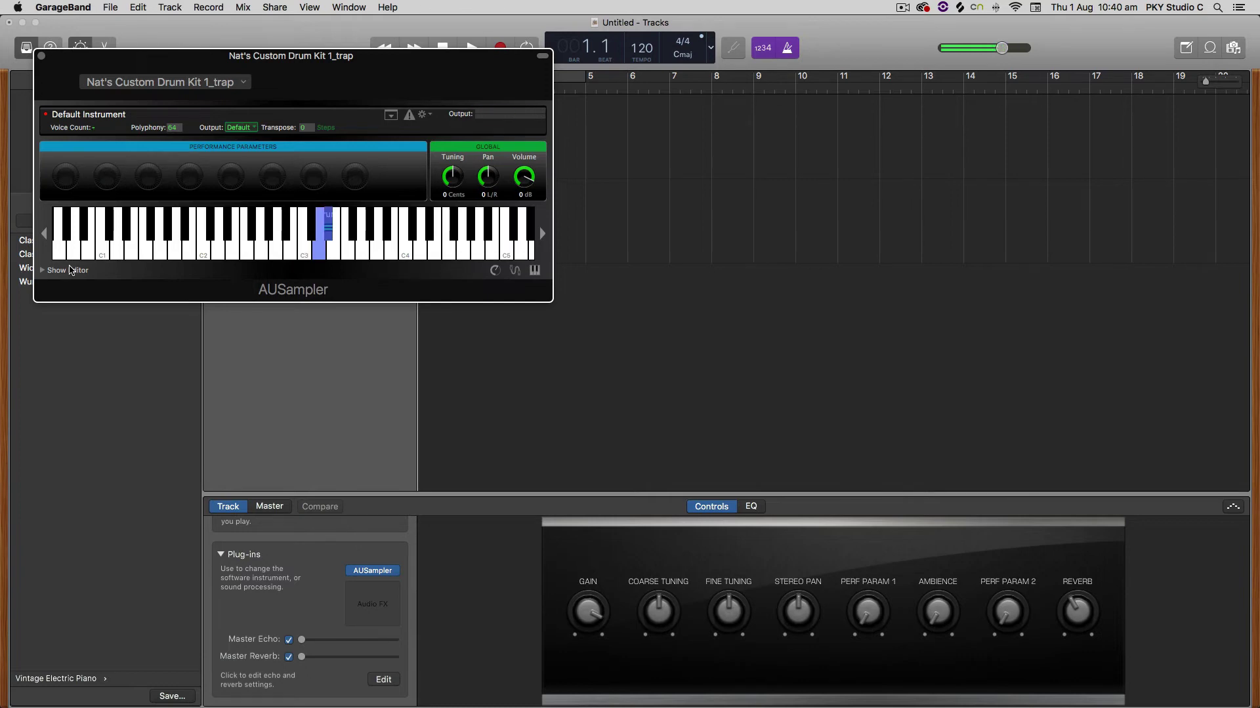
Turn the drum track's reverb to minimum and inspect the Trap Kick 4 and Trap Snare 1_dry zones
{"action": "left_click", "coordinate": [1075, 608]}
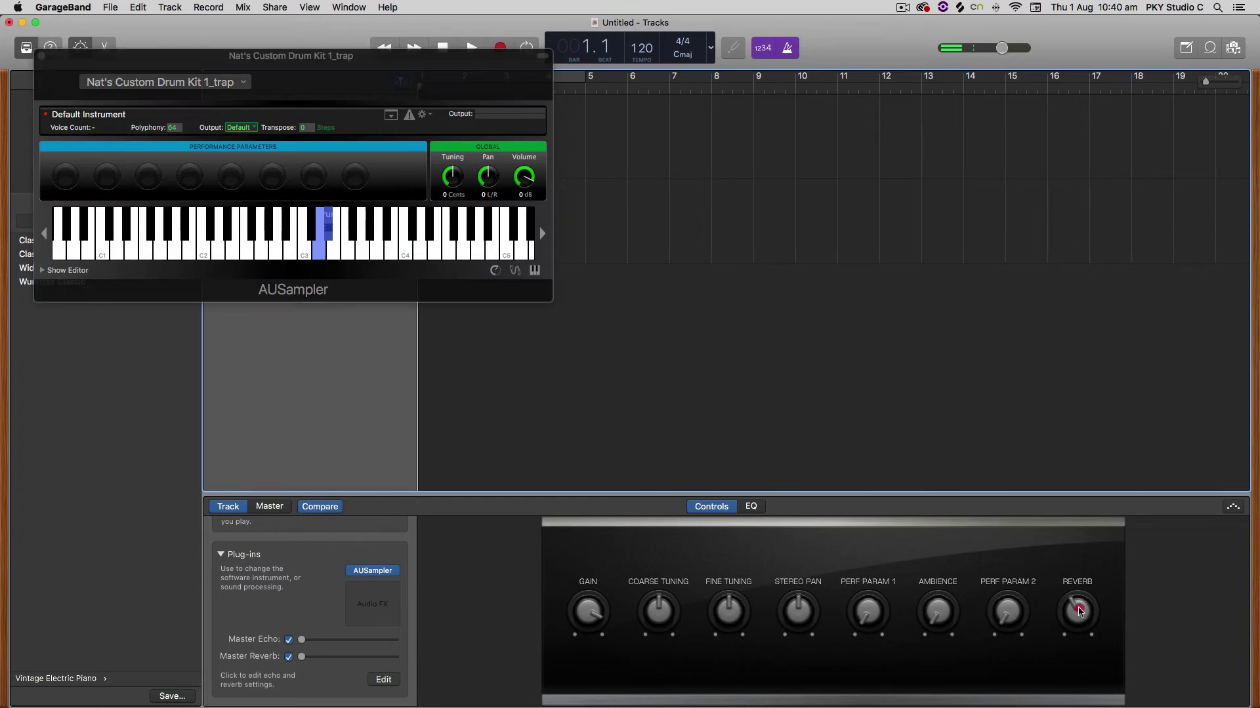
{"action": "left_click_drag", "start_coordinate": [1077, 611], "coordinate": [1082, 600]}
{"action": "left_click", "coordinate": [42, 271]}
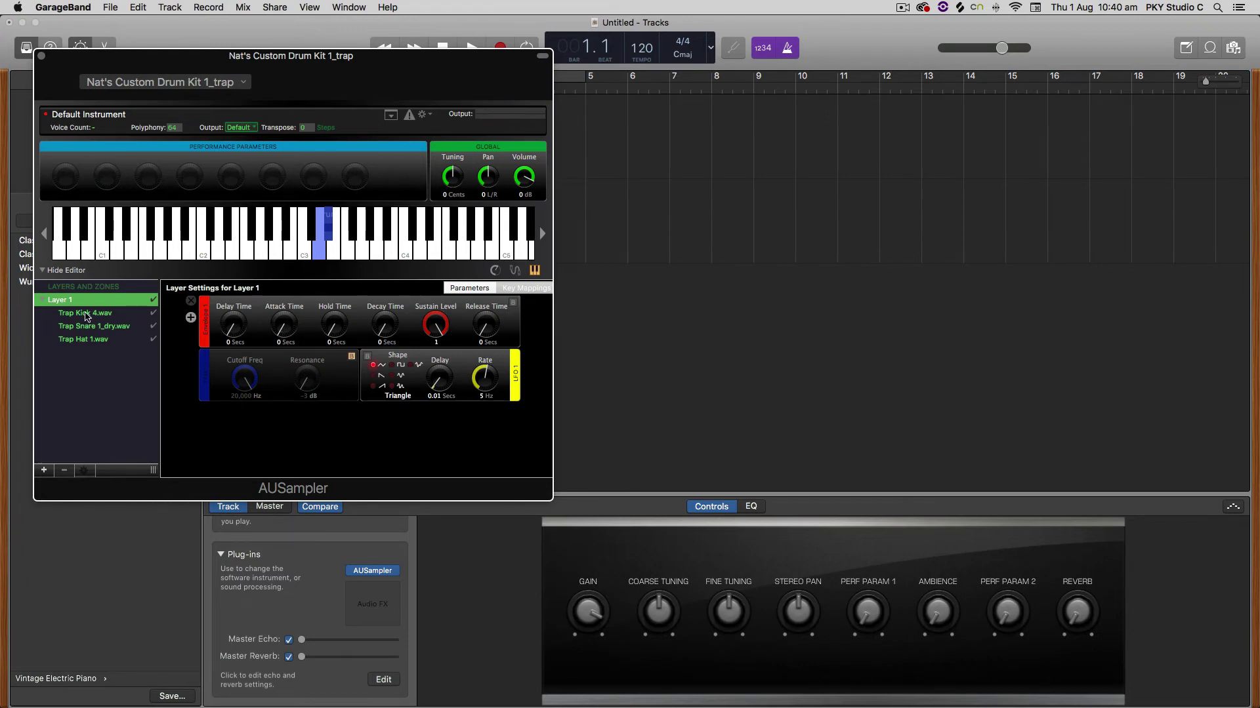
{"action": "left_click", "coordinate": [138, 314]}
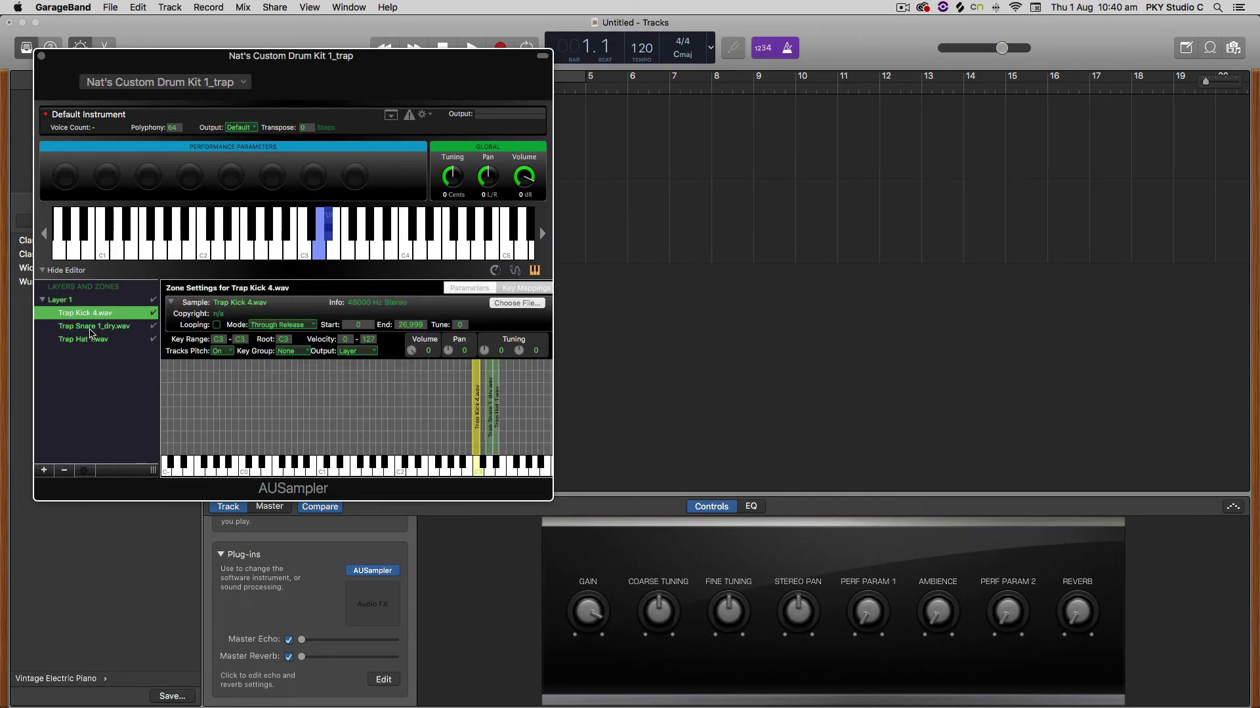
{"action": "left_click", "coordinate": [95, 327]}
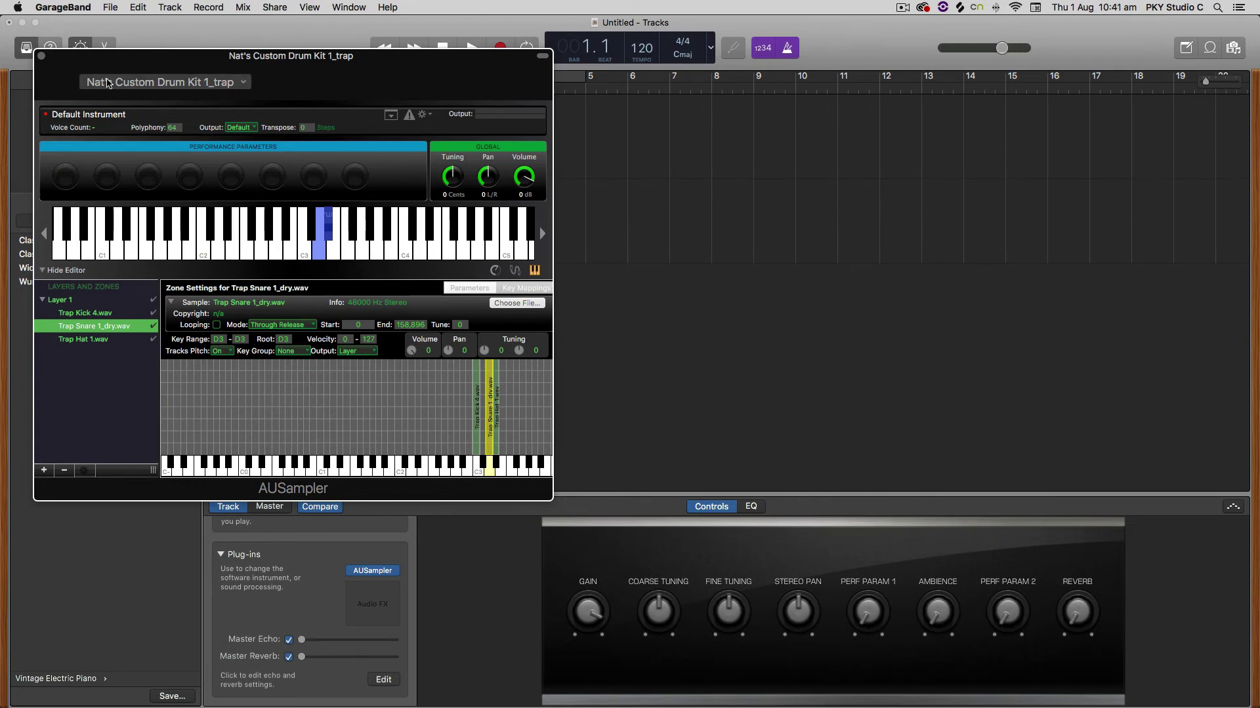
{"action": "left_click", "coordinate": [42, 60]}
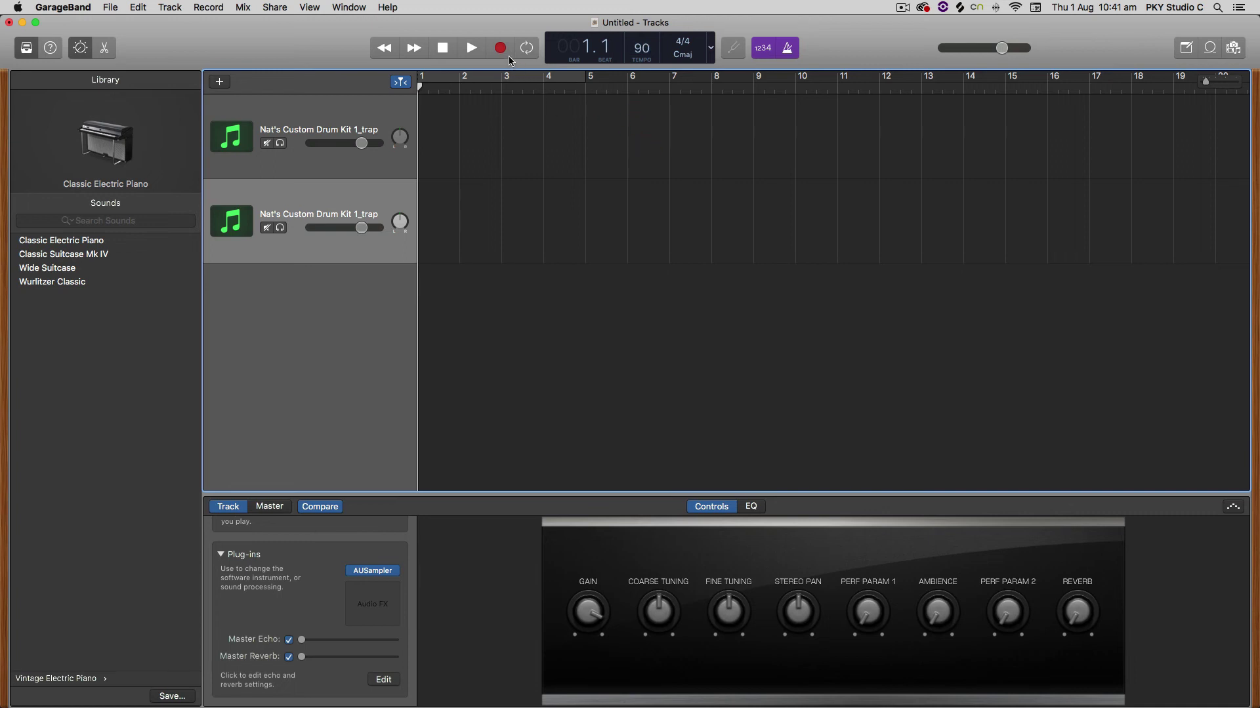
Record a drum take and trim the recorded region to end near bar 3
{"action": "left_click", "coordinate": [501, 50]}
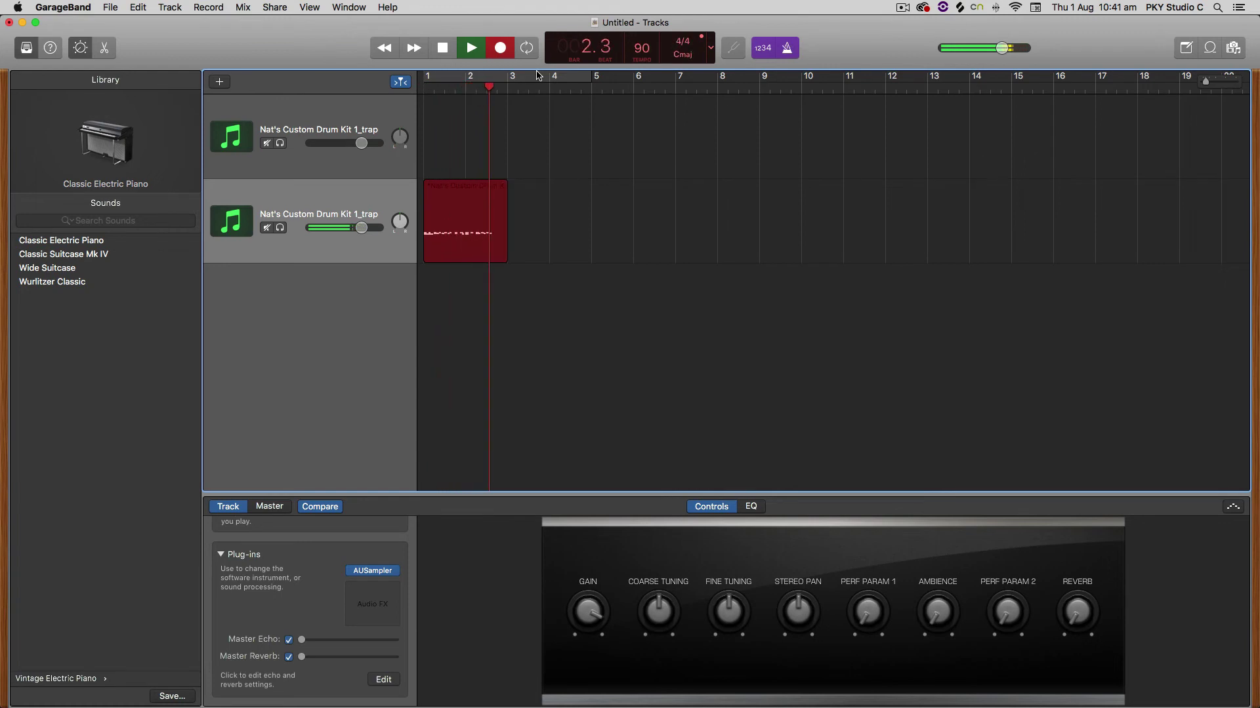
{"action": "key", "text": "space"}
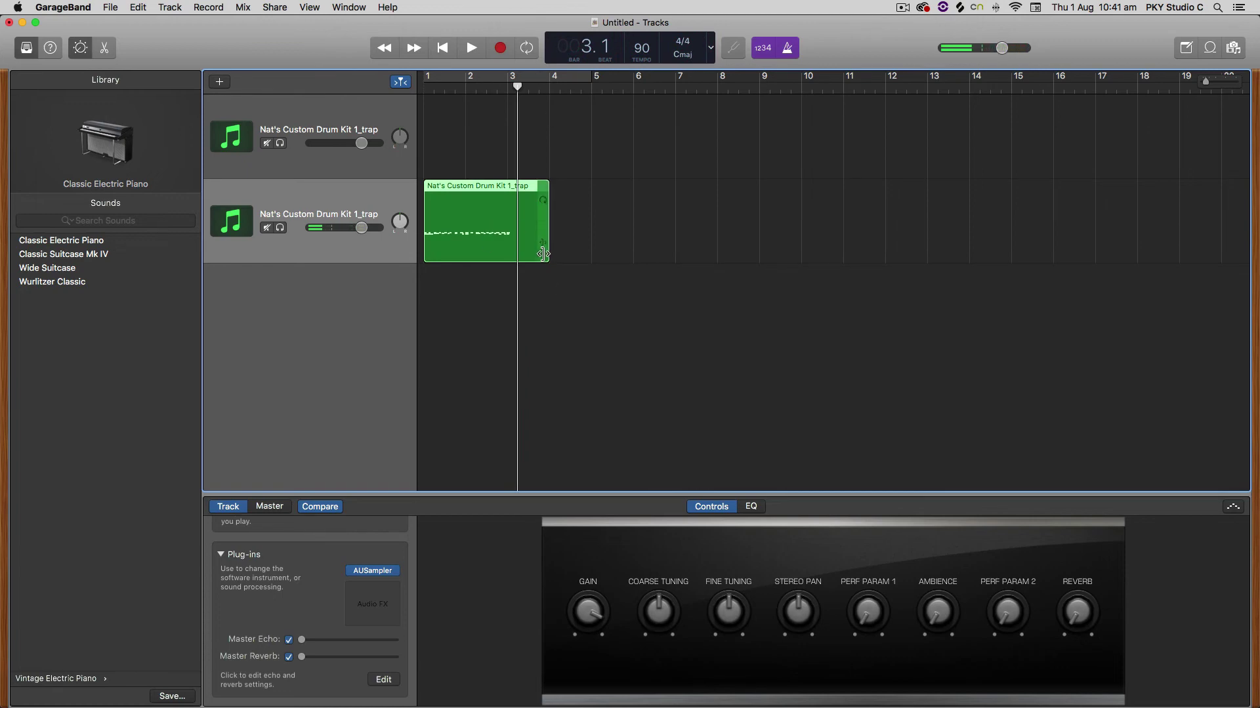
{"action": "left_click_drag", "start_coordinate": [546, 256], "coordinate": [502, 256]}
Raise the master reverb level and return the playhead to bar 1
{"action": "left_click_drag", "start_coordinate": [1101, 623], "coordinate": [1092, 571]}
{"action": "left_click_drag", "start_coordinate": [1075, 617], "coordinate": [1066, 693]}
{"action": "left_click_drag", "start_coordinate": [302, 657], "coordinate": [341, 664]}
{"action": "key", "text": "Return"}
Quantize the drum region's notes to 1/16 in the enlarged note editor and play them back
{"action": "double_click", "coordinate": [453, 190]}
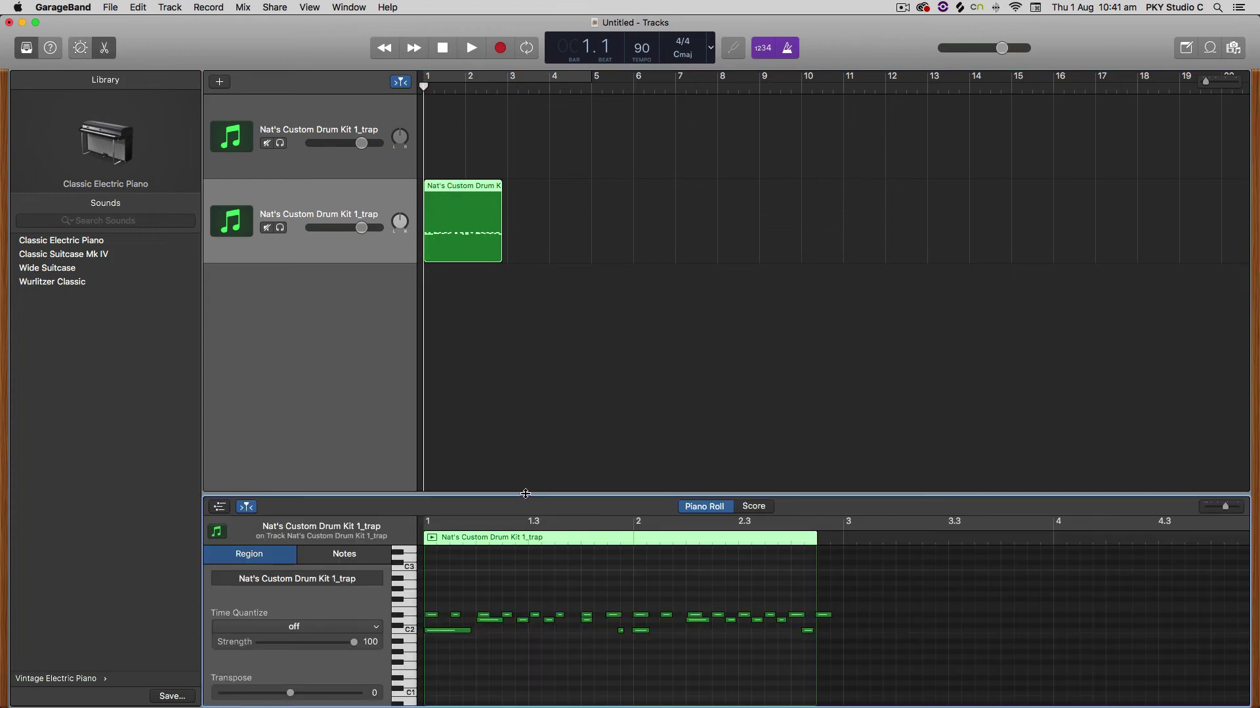
{"action": "left_click_drag", "start_coordinate": [524, 492], "coordinate": [528, 253]}
{"action": "left_click_drag", "start_coordinate": [843, 594], "coordinate": [428, 535]}
{"action": "left_click", "coordinate": [643, 649]}
{"action": "left_click", "coordinate": [372, 483]}
{"action": "key", "text": "space"}
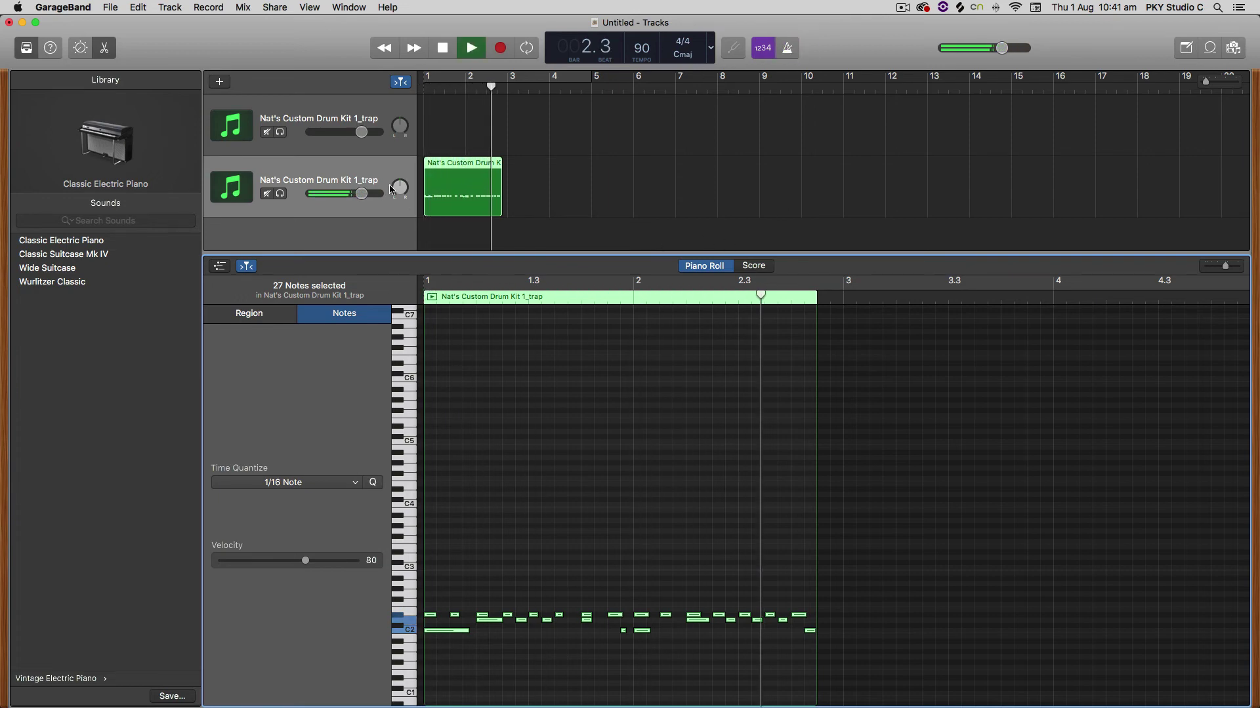
{"action": "key", "text": "b"}
{"action": "key", "text": "space"}
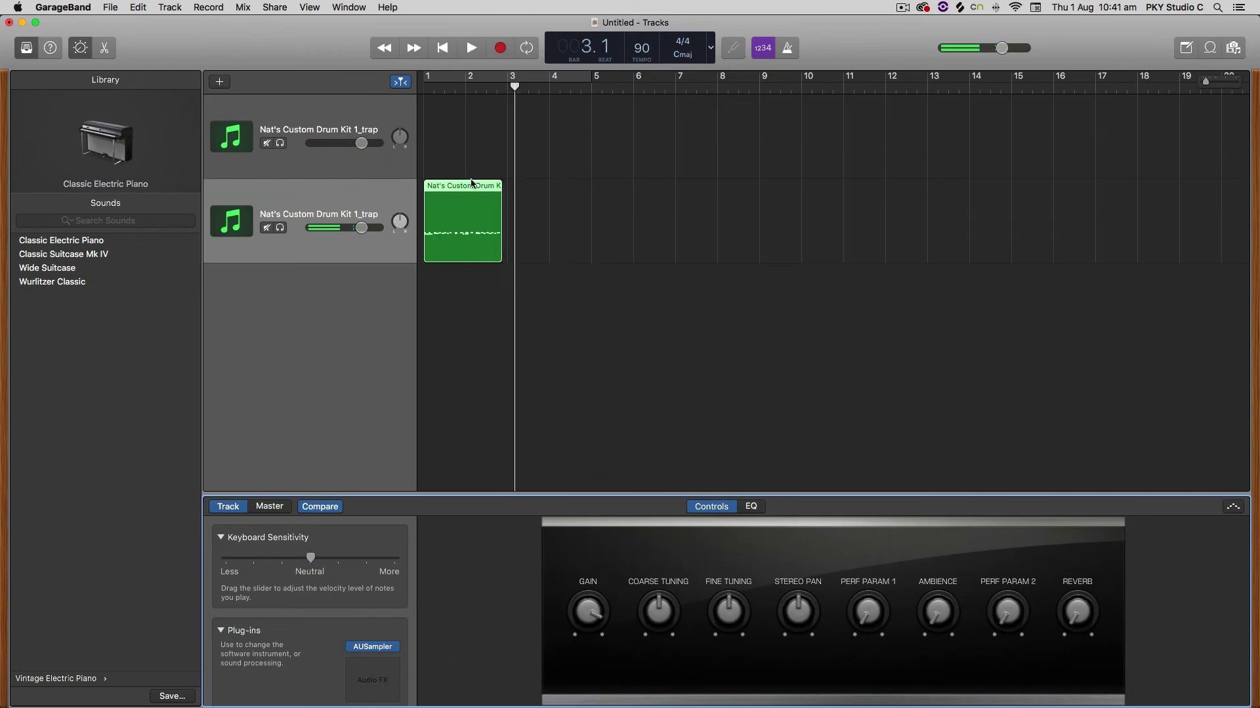
Trim the drum region back to end at bar 3 and check the ending from bar 2.3
{"action": "left_click", "coordinate": [514, 193]}
{"action": "left_click_drag", "start_coordinate": [514, 194], "coordinate": [488, 192]}
{"action": "left_click_drag", "start_coordinate": [503, 256], "coordinate": [507, 257]}
{"action": "left_click_drag", "start_coordinate": [514, 88], "coordinate": [487, 87]}
{"action": "key", "text": "space"}
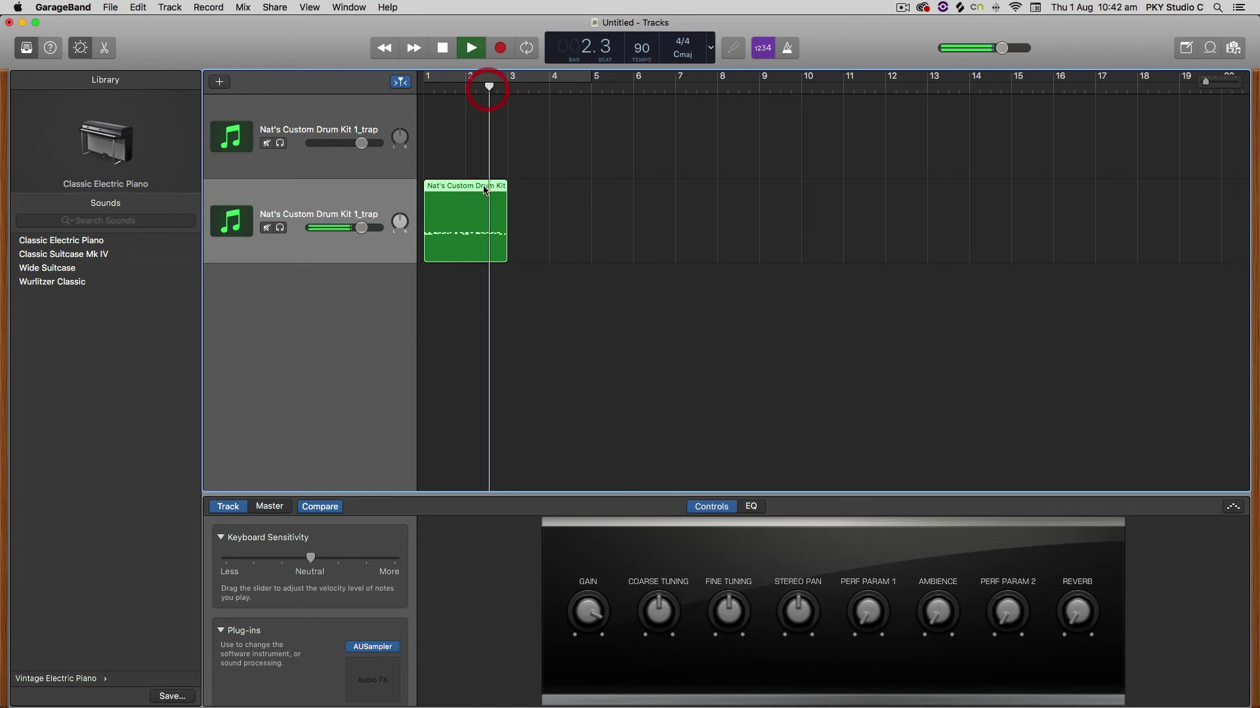
{"action": "key", "text": "space"}
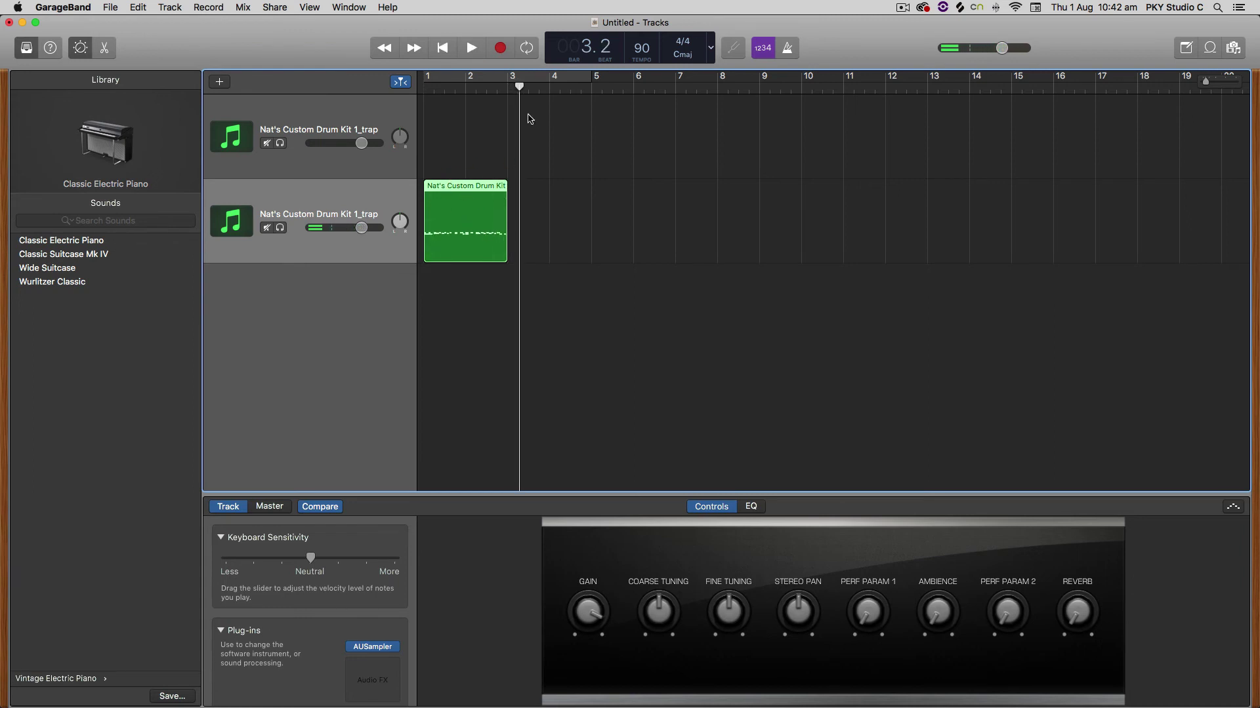
{"action": "left_click", "coordinate": [486, 88]}
Delete the two stray notes at the end of the drum region
{"action": "double_click", "coordinate": [482, 191]}
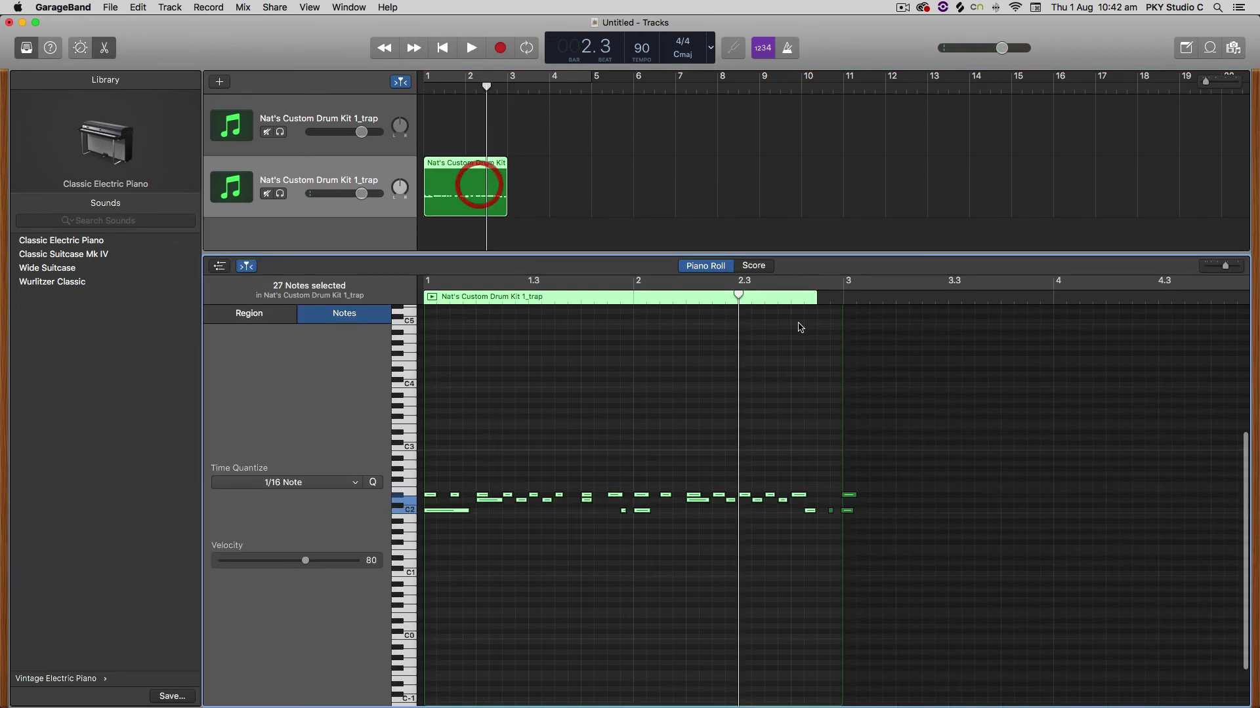
{"action": "key", "text": "space"}
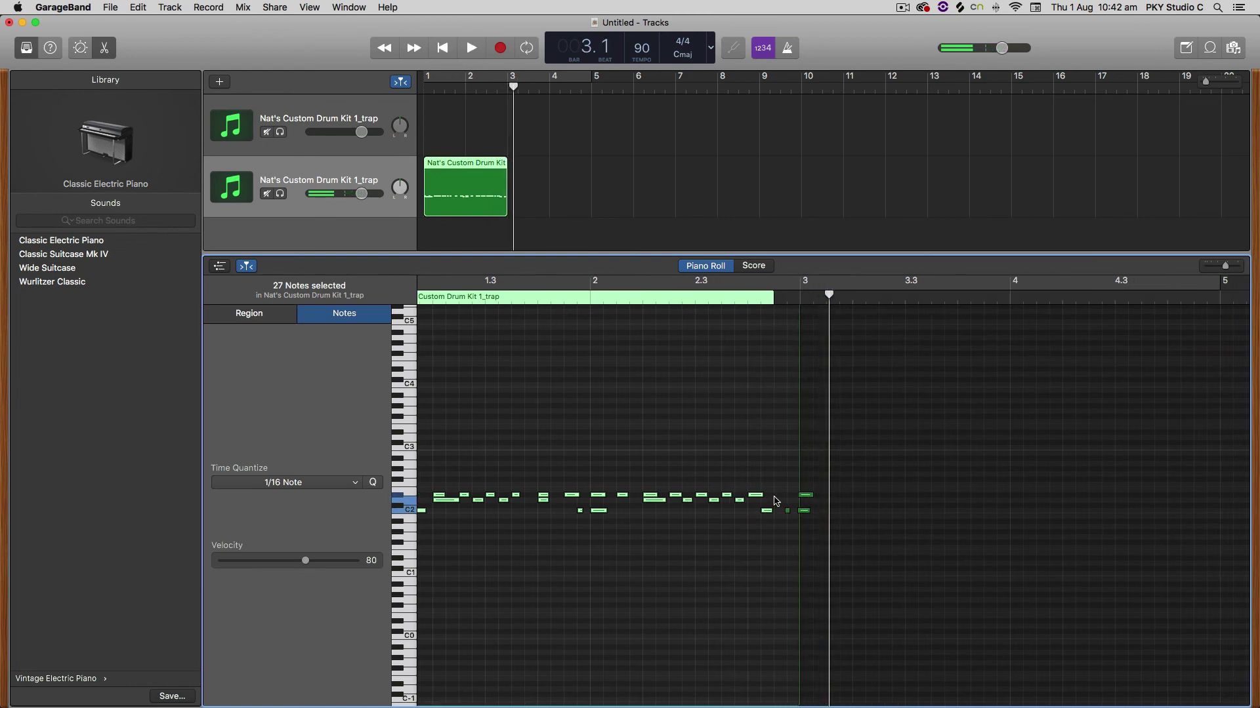
{"action": "mouse_move", "coordinate": [780, 497]}
{"action": "left_mouse_down"}
{"action": "mouse_move", "coordinate": [824, 497]}
{"action": "mouse_move", "coordinate": [776, 498]}
{"action": "mouse_move", "coordinate": [788, 518]}
{"action": "left_mouse_up"}
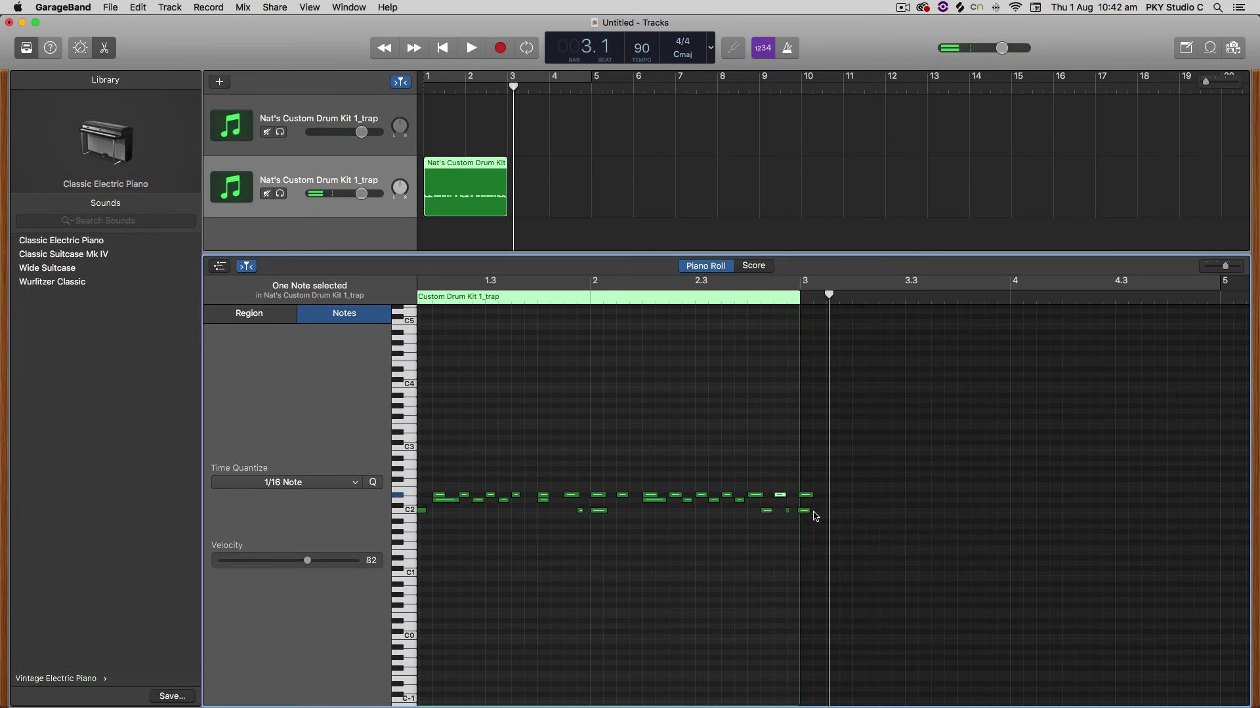
{"action": "scroll", "coordinate": [814, 512], "scroll_direction": "left", "scroll_amount": 2}
{"action": "left_click", "coordinate": [787, 295]}
{"action": "left_click_drag", "start_coordinate": [867, 465], "coordinate": [832, 520]}
{"action": "key", "text": "Delete"}
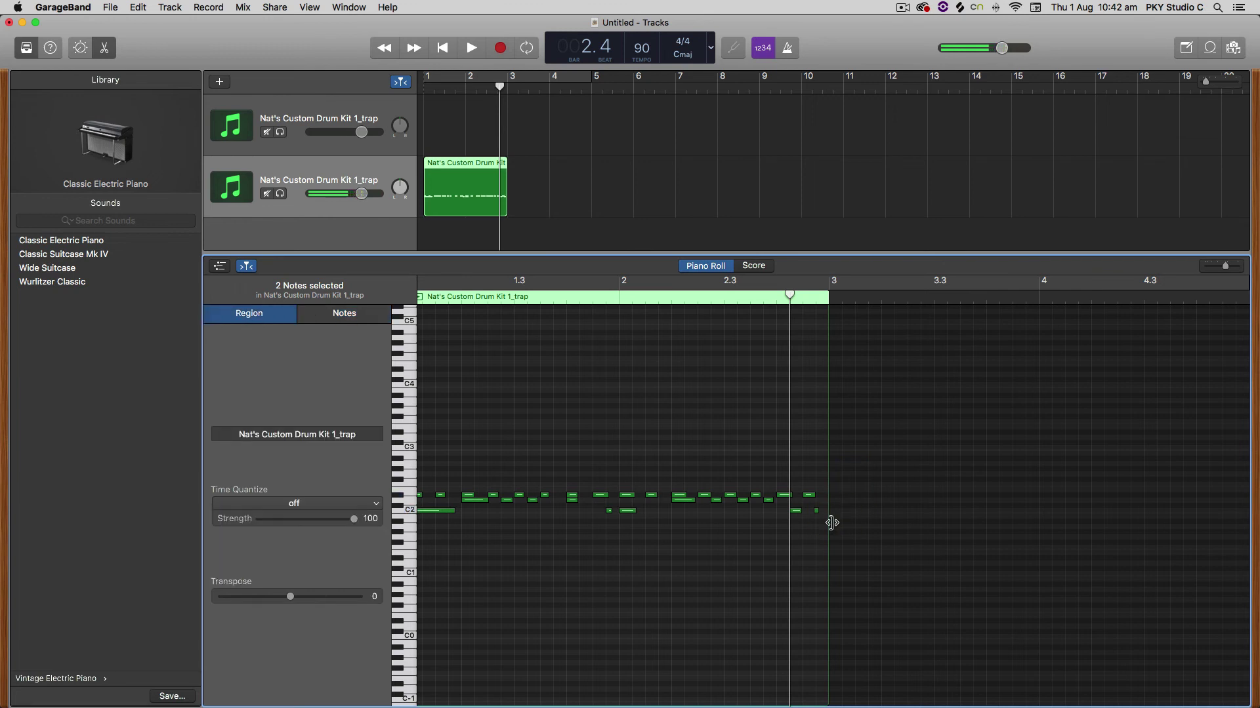
Turn on Cycle with its range ending at bar 3 and play the loop
{"action": "left_click", "coordinate": [455, 165]}
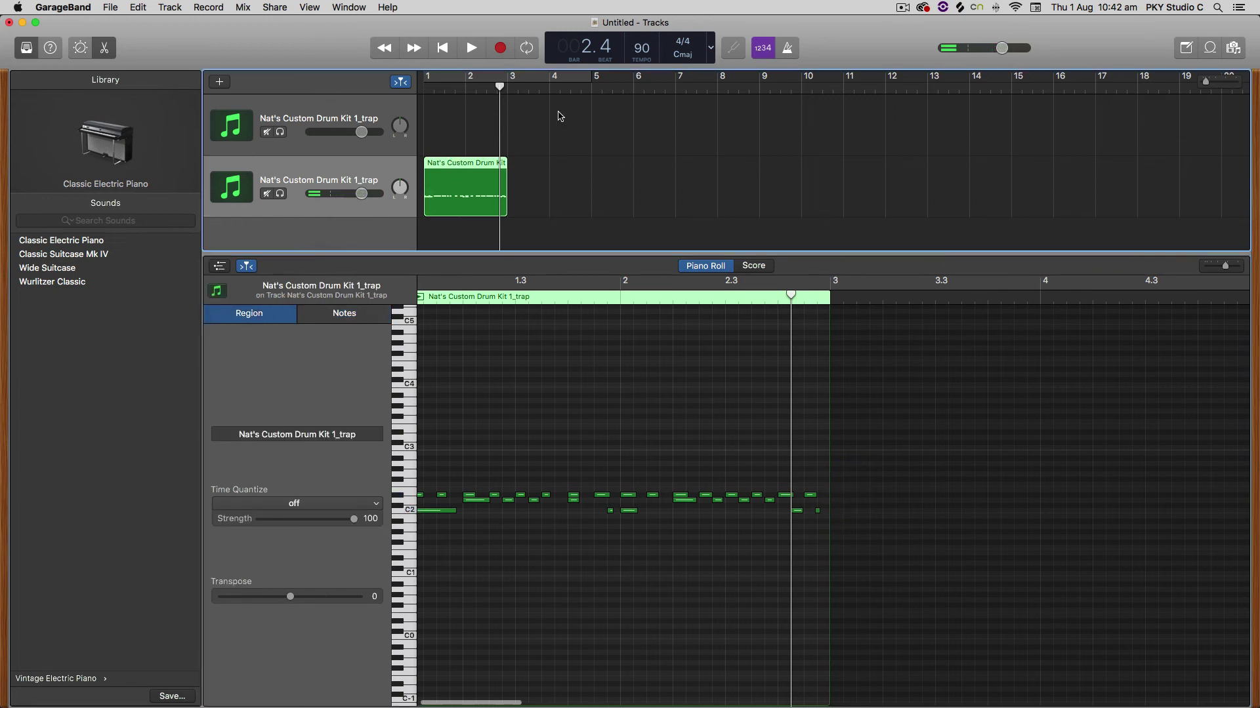
{"action": "left_click", "coordinate": [531, 48]}
{"action": "left_click_drag", "start_coordinate": [591, 79], "coordinate": [505, 79]}
{"action": "left_click_drag", "start_coordinate": [506, 78], "coordinate": [504, 77]}
{"action": "left_click", "coordinate": [471, 48]}
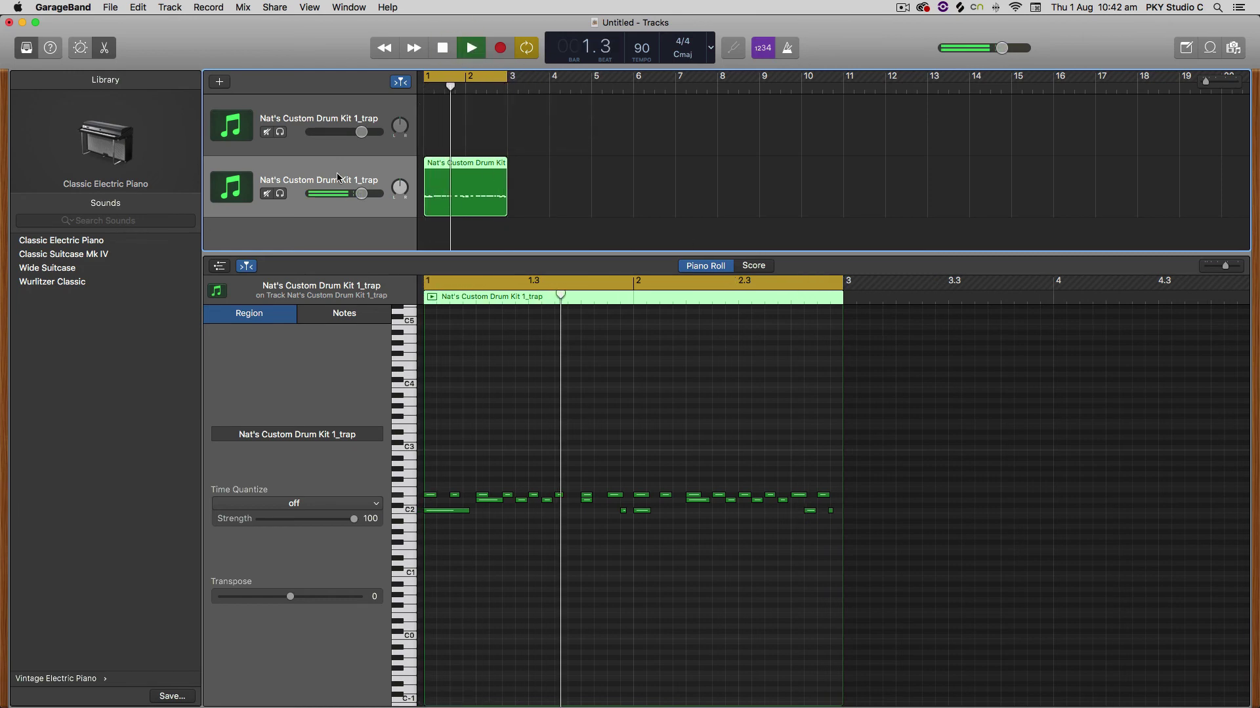
{"action": "left_click", "coordinate": [80, 47]}
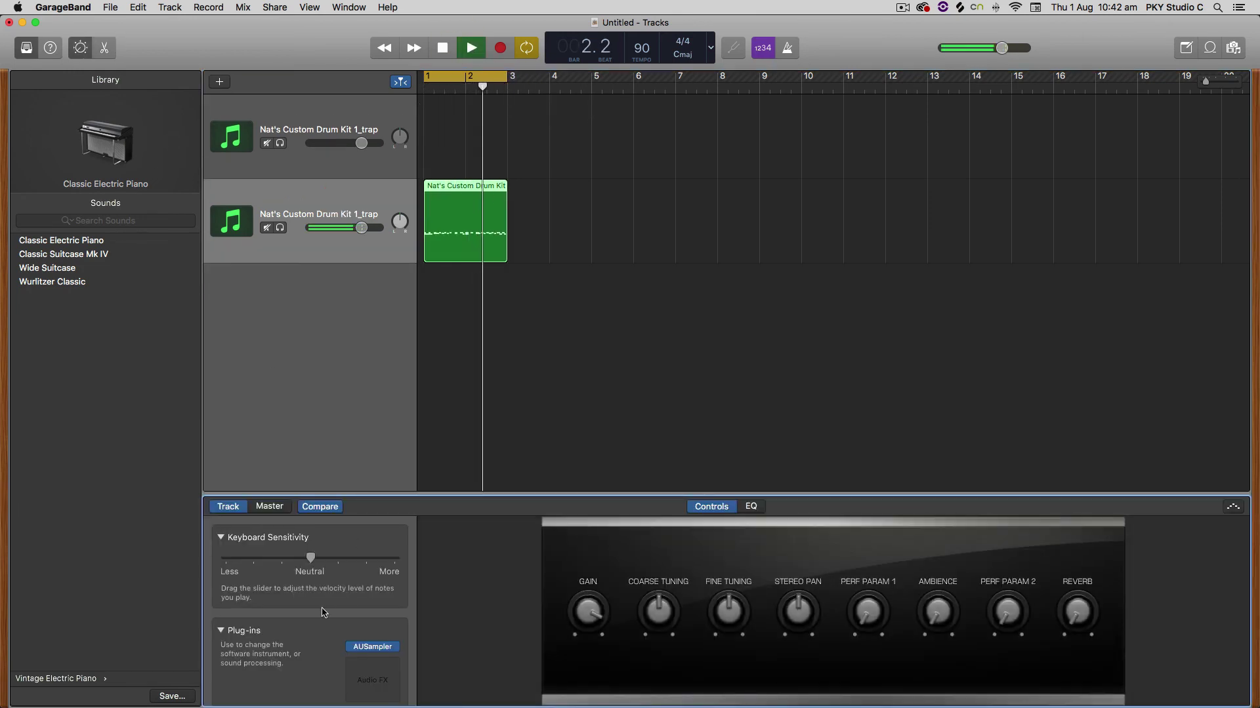
Lower the master reverb slightly and review the kick, hat and snare zones in the sampler editor
{"action": "scroll", "coordinate": [374, 643], "scroll_direction": "down", "scroll_amount": 3}
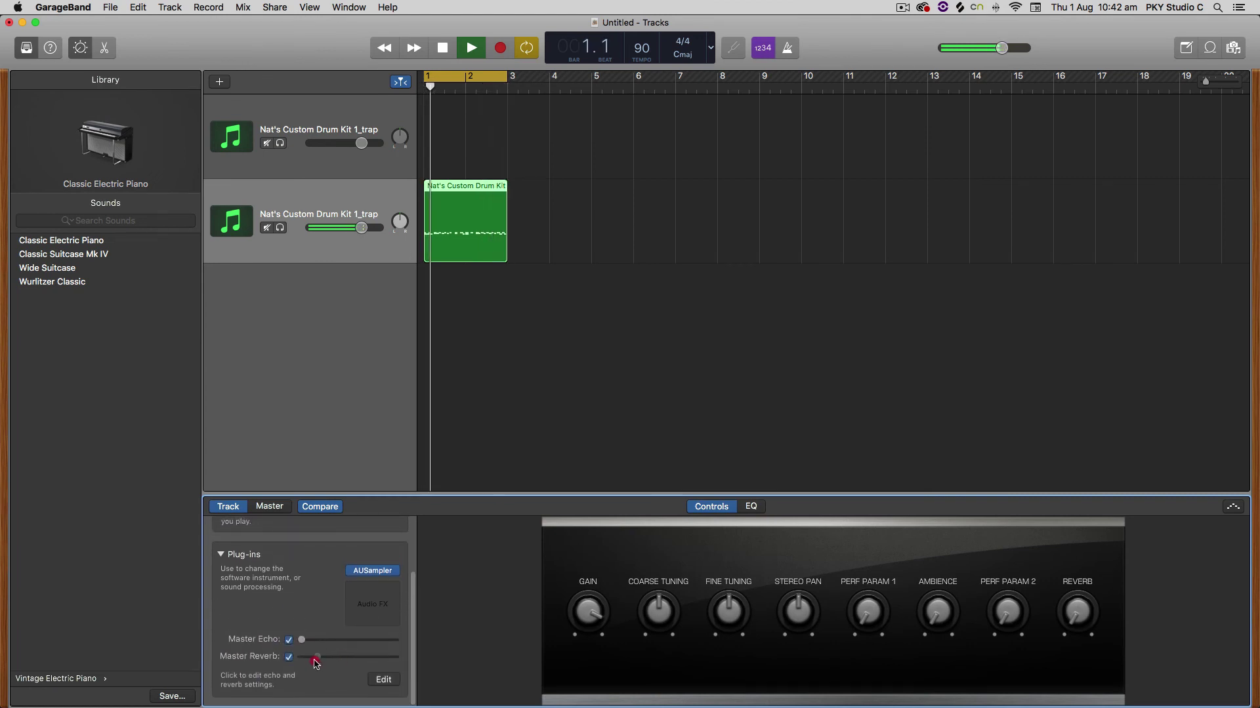
{"action": "left_click_drag", "start_coordinate": [321, 664], "coordinate": [315, 664]}
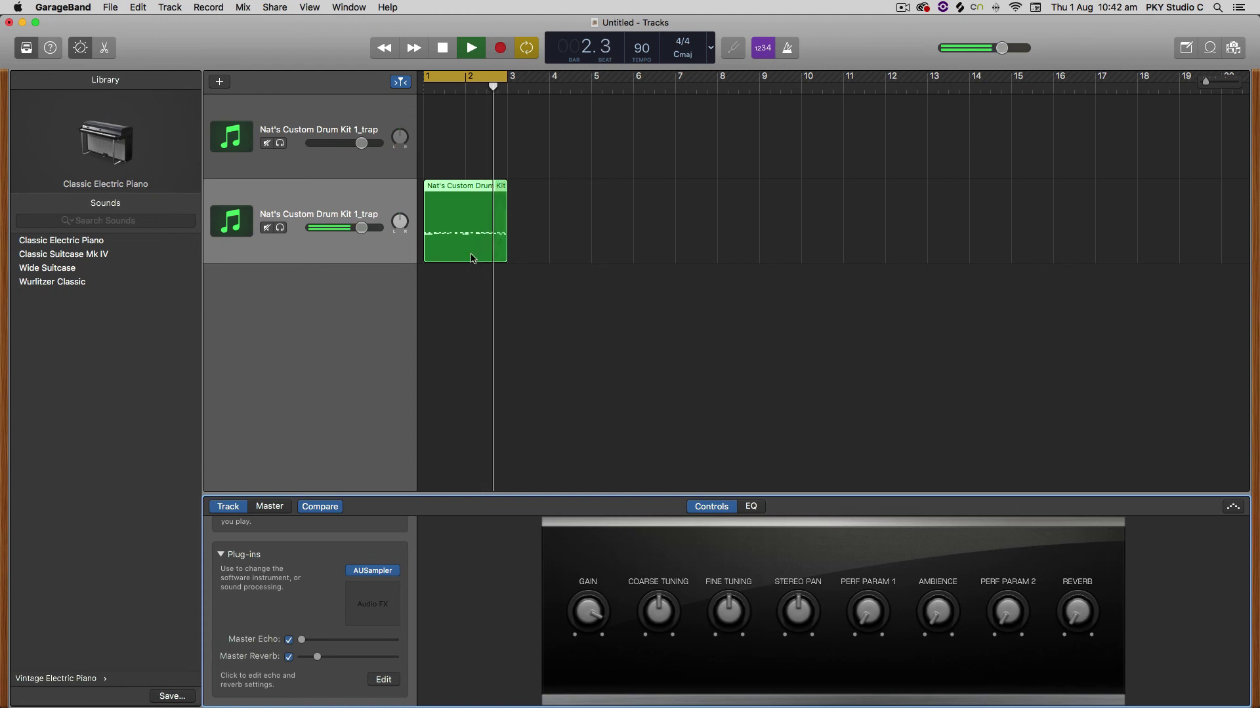
{"action": "left_click", "coordinate": [356, 183]}
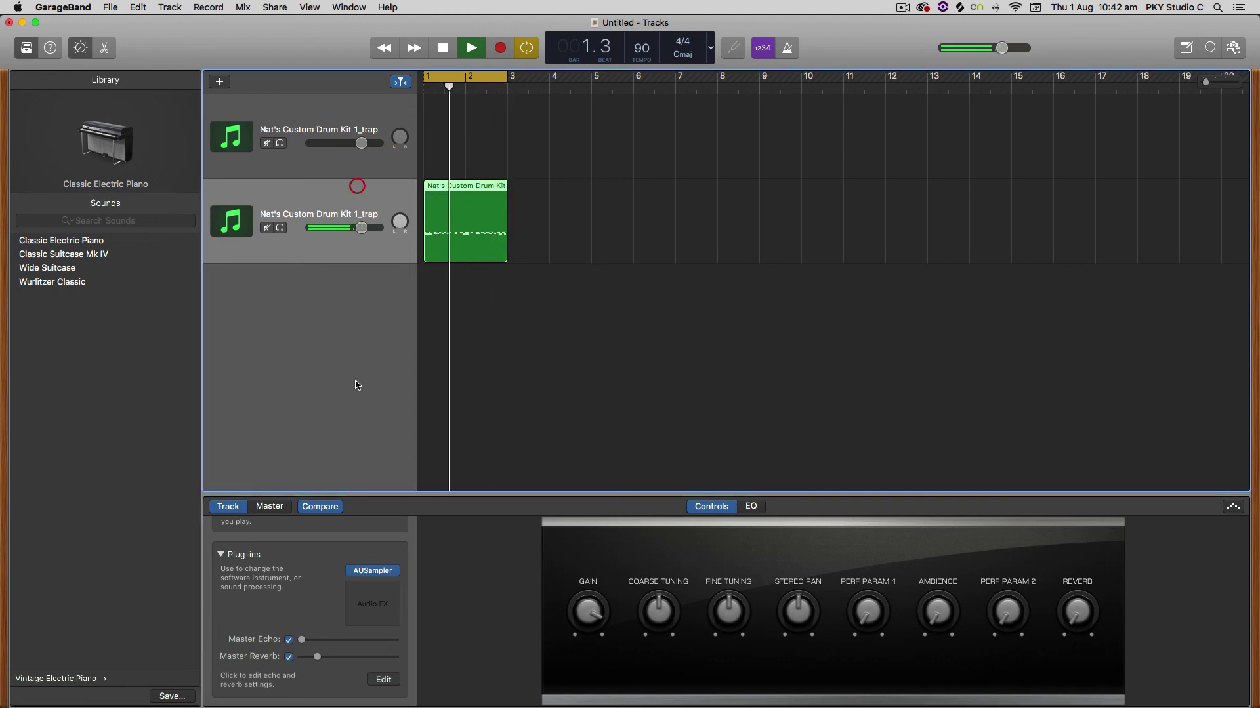
{"action": "left_click", "coordinate": [372, 571]}
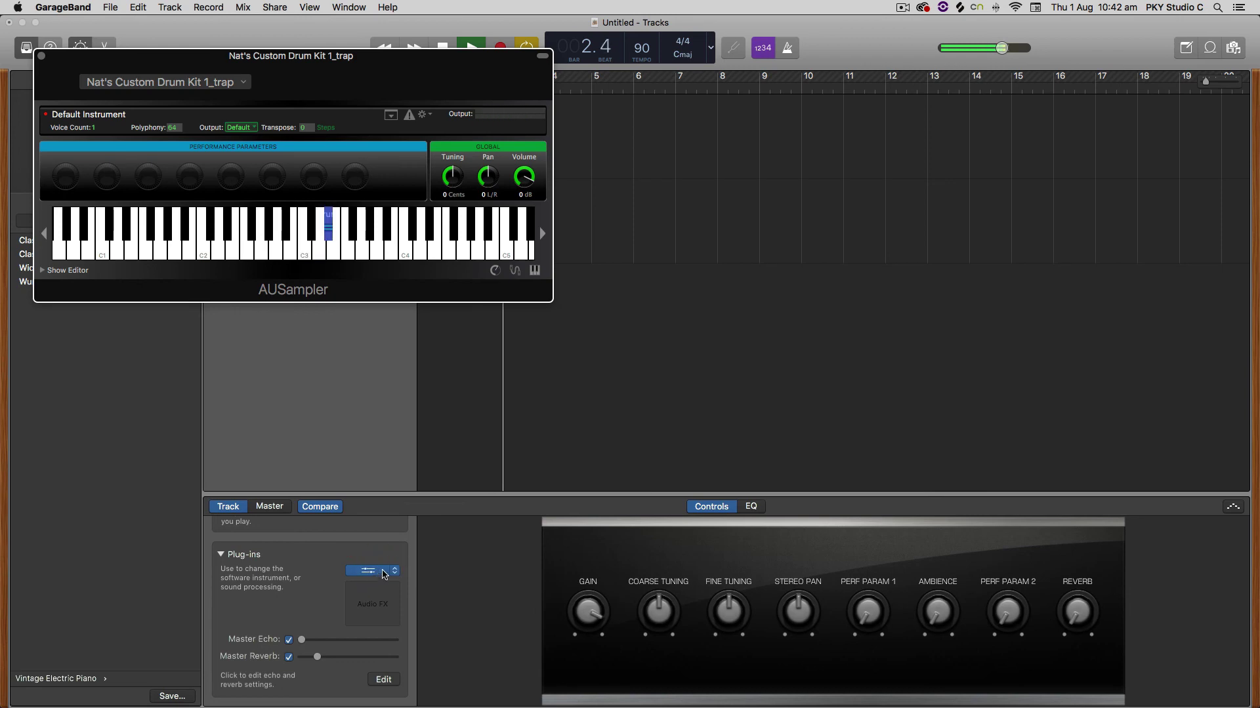
{"action": "key", "text": "space"}
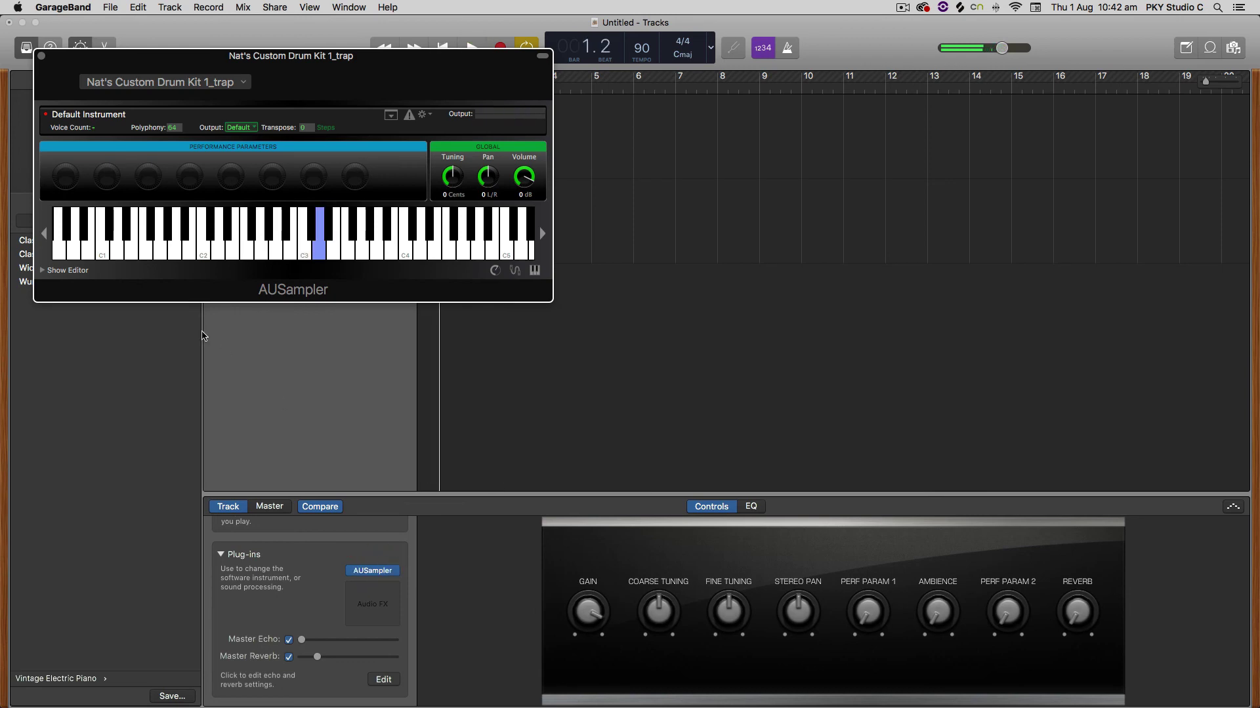
{"action": "left_click", "coordinate": [48, 274]}
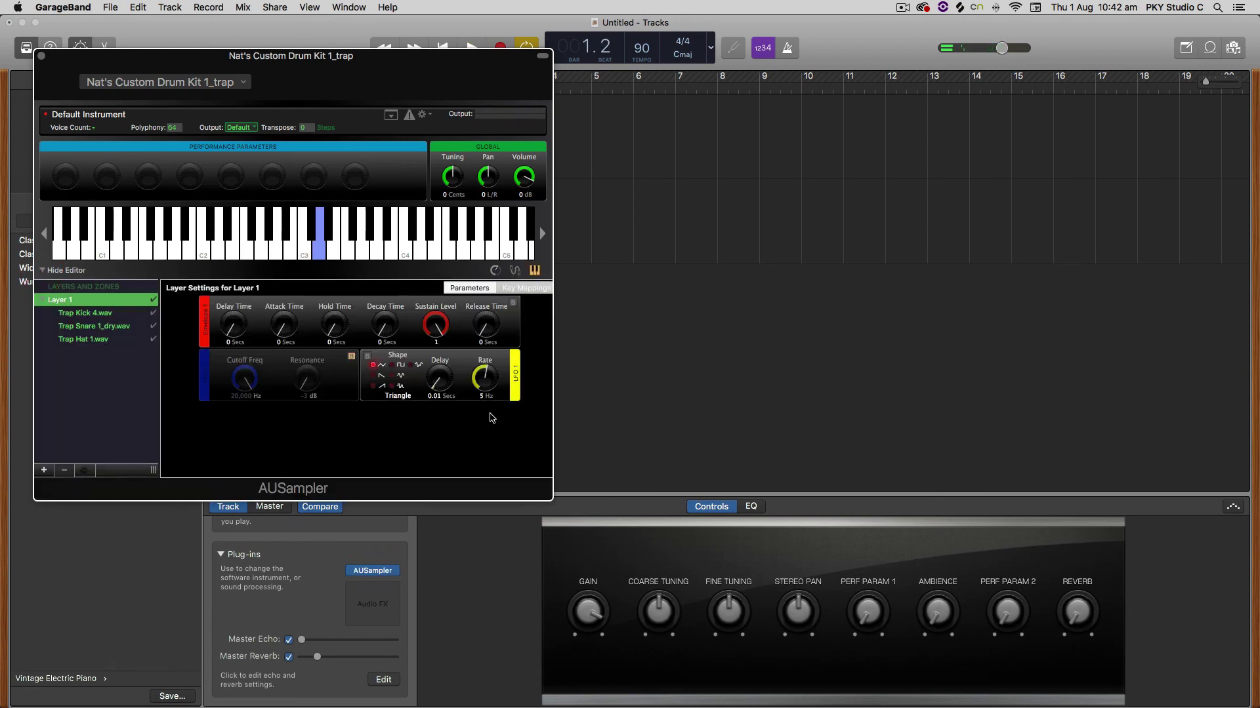
{"action": "left_click", "coordinate": [82, 314]}
{"action": "left_click", "coordinate": [82, 341]}
{"action": "left_click", "coordinate": [87, 327]}
{"action": "left_click", "coordinate": [80, 316]}
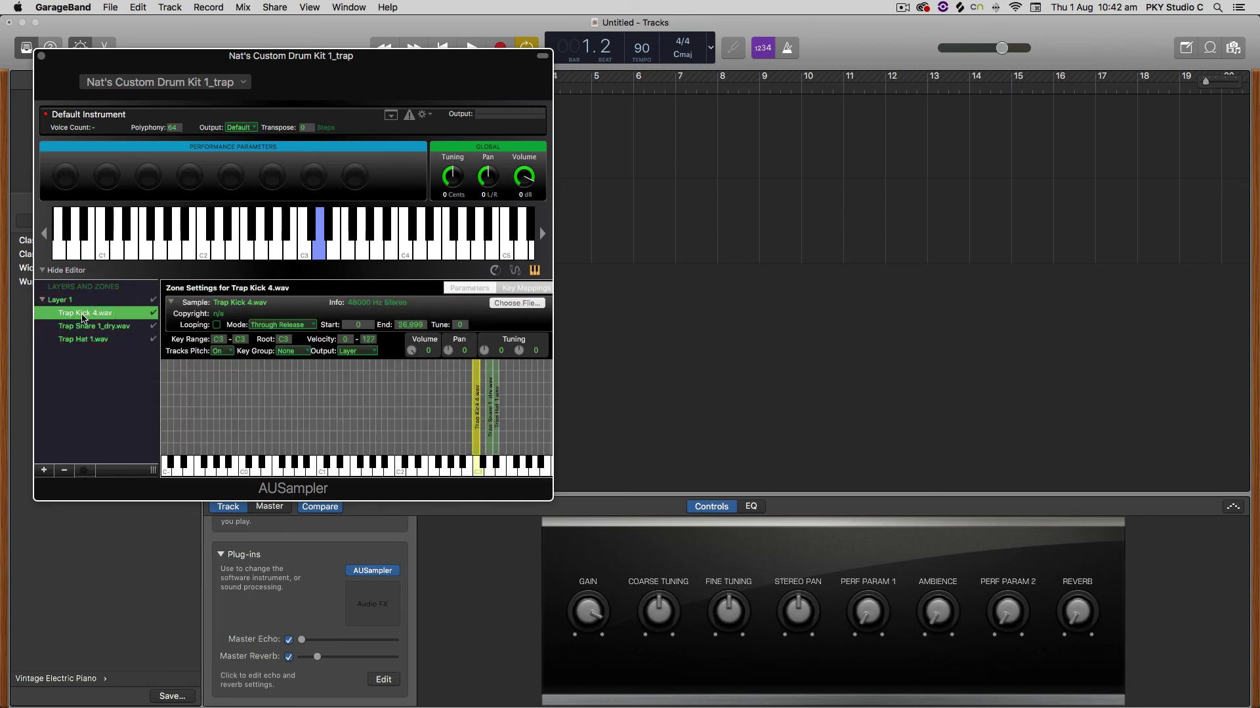
Raise the Trap Kick 4.wav zone volume and close the sampler window
{"action": "left_click", "coordinate": [412, 352]}
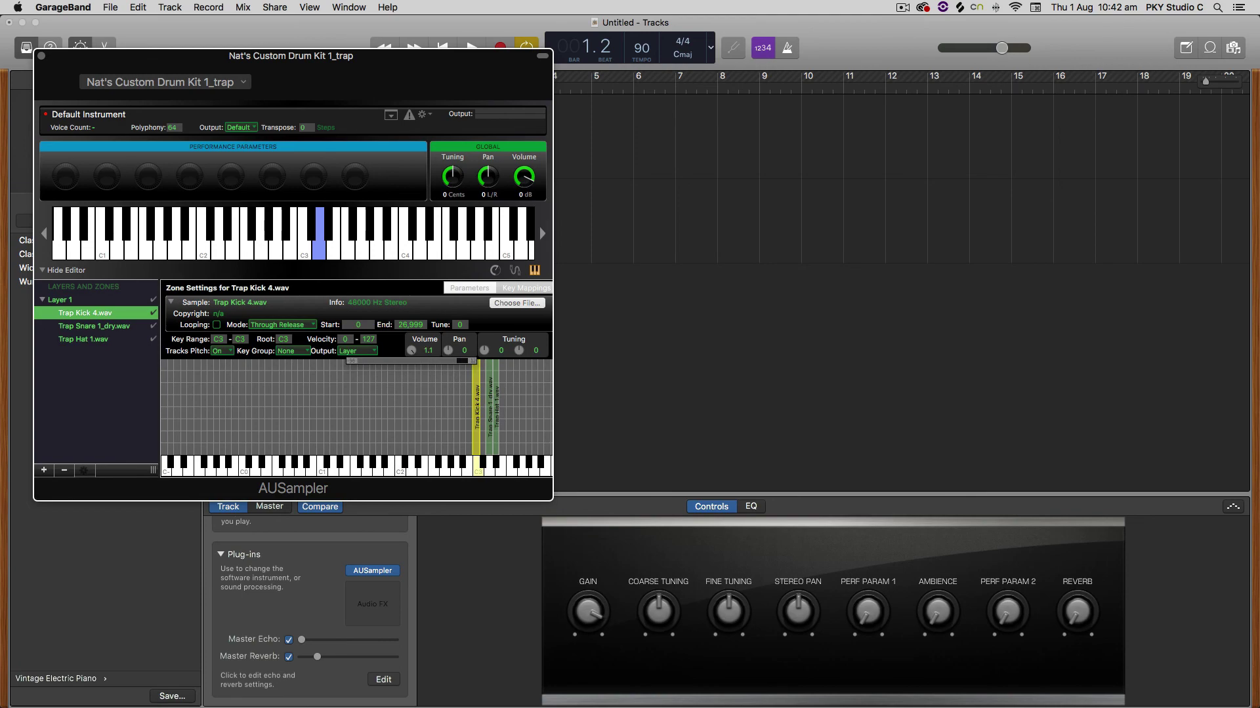
{"action": "mouse_move", "coordinate": [412, 351]}
{"action": "left_mouse_down"}
{"action": "mouse_move", "coordinate": [414, 372]}
{"action": "mouse_move", "coordinate": [428, 354]}
{"action": "left_mouse_up"}
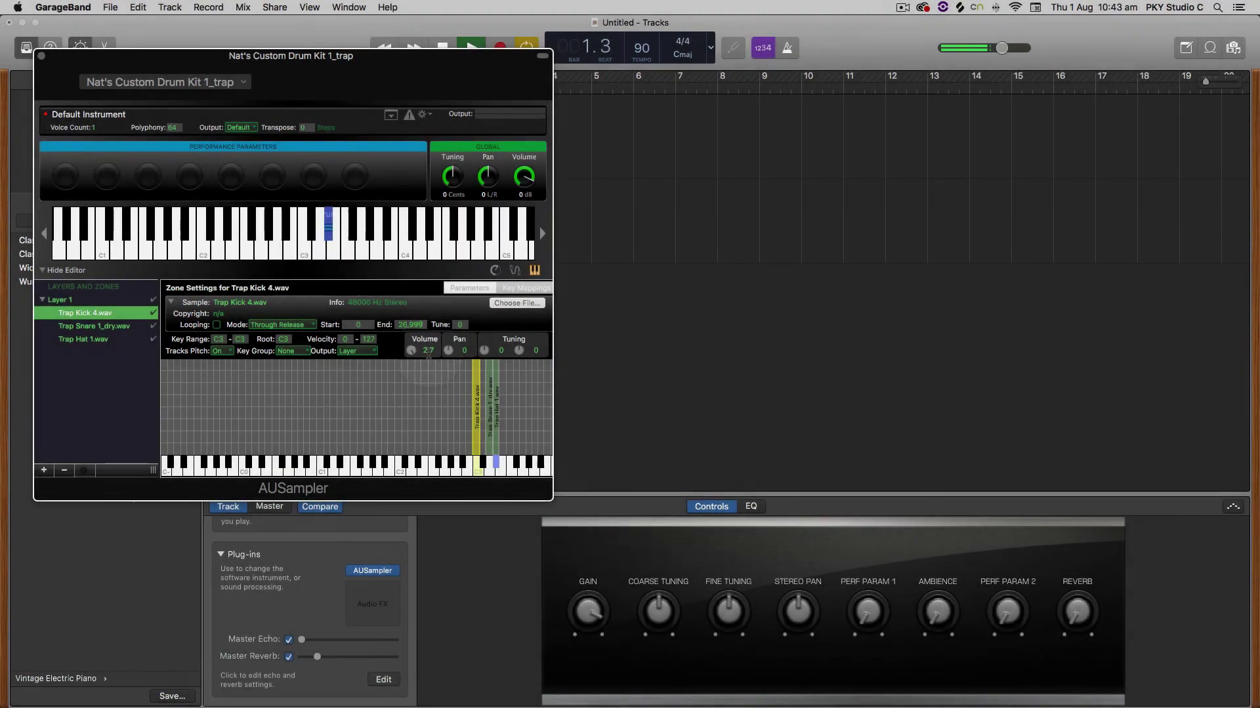
{"action": "double_click", "coordinate": [428, 352]}
{"action": "type", "text": "1.1"}
{"action": "key", "text": "Return"}
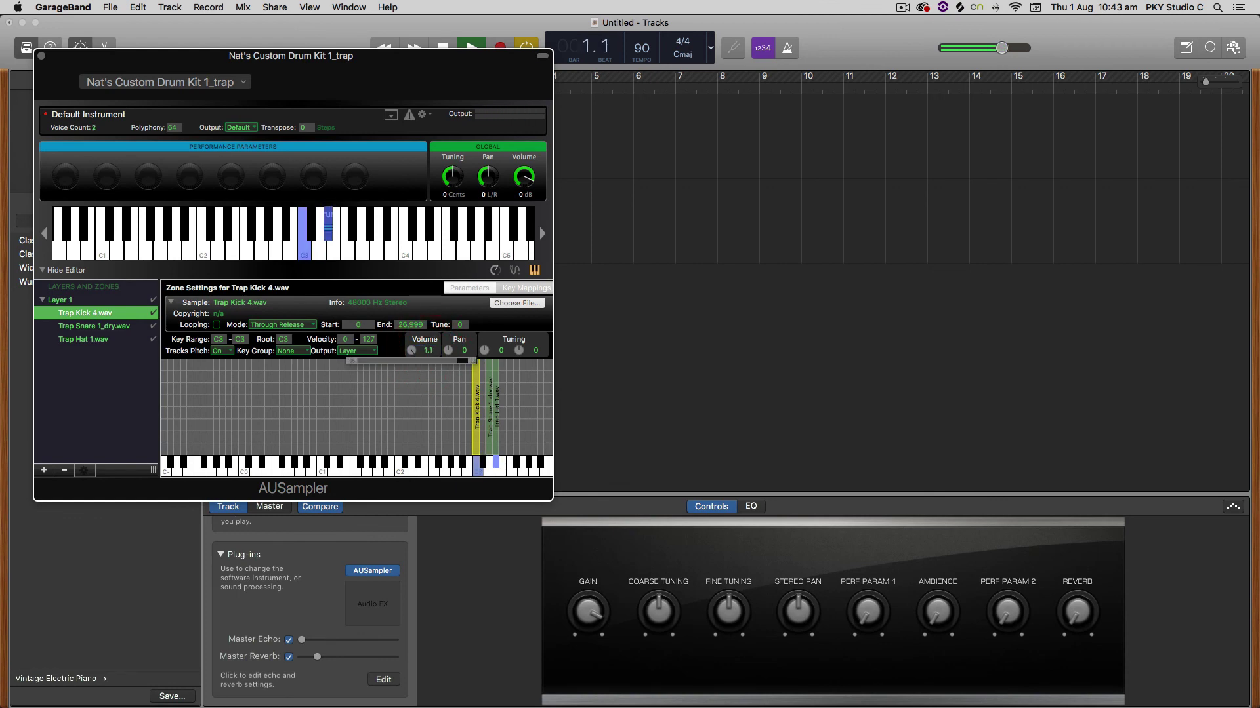
{"action": "scroll", "coordinate": [429, 352], "scroll_direction": "up", "scroll_amount": 5}
{"action": "key", "text": "space"}
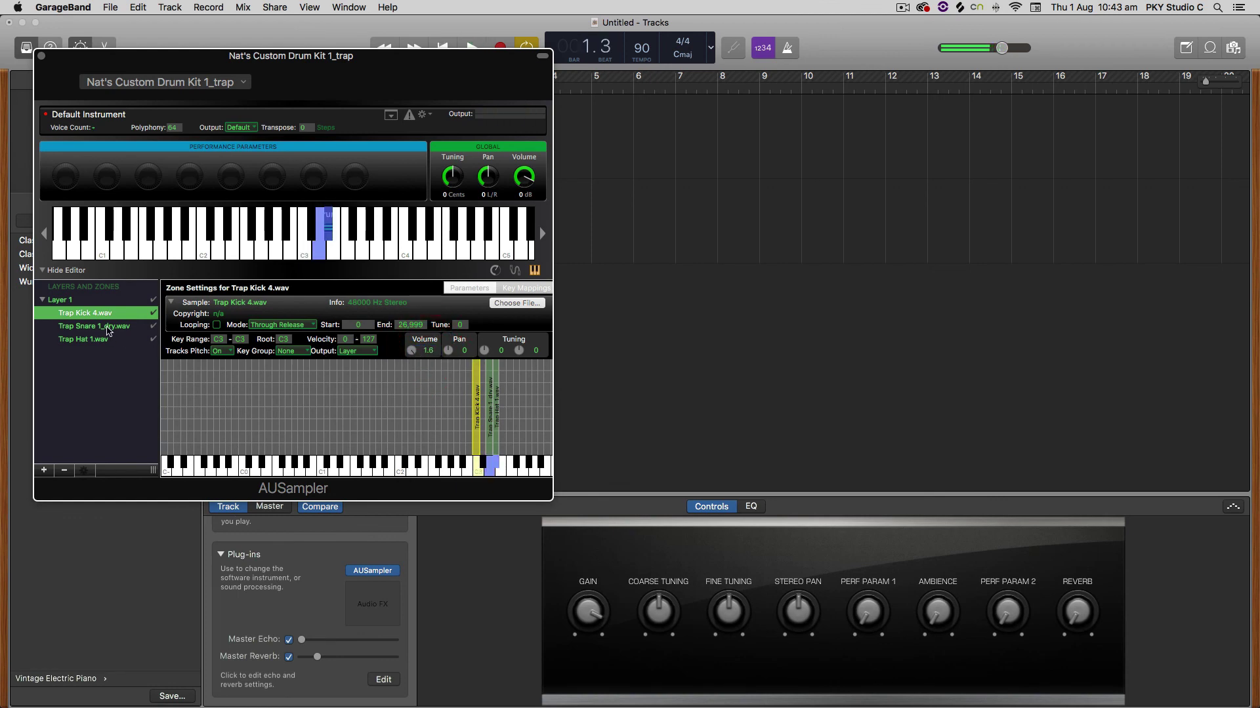
{"action": "left_click", "coordinate": [98, 312]}
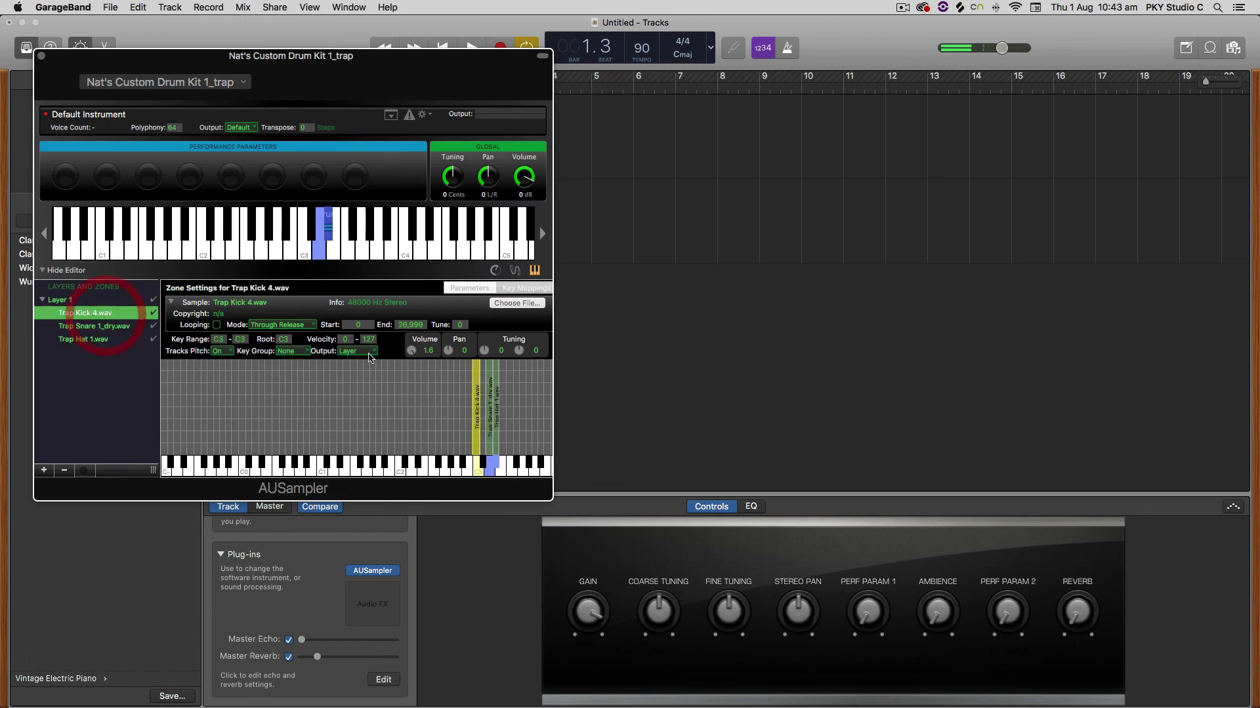
{"action": "left_click", "coordinate": [41, 57]}
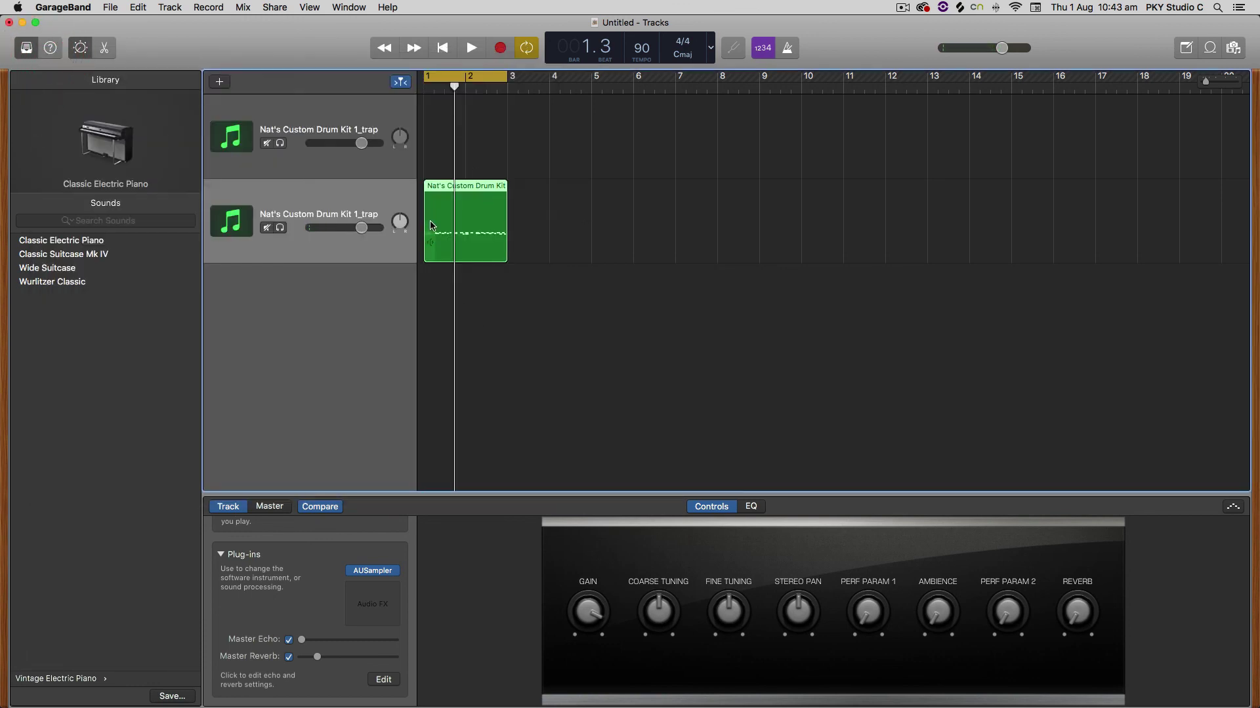
Open the drum track's AUSampler window, move it toward the centre, then close it
{"action": "left_click", "coordinate": [341, 262]}
{"action": "left_click", "coordinate": [367, 198]}
{"action": "left_click", "coordinate": [372, 571]}
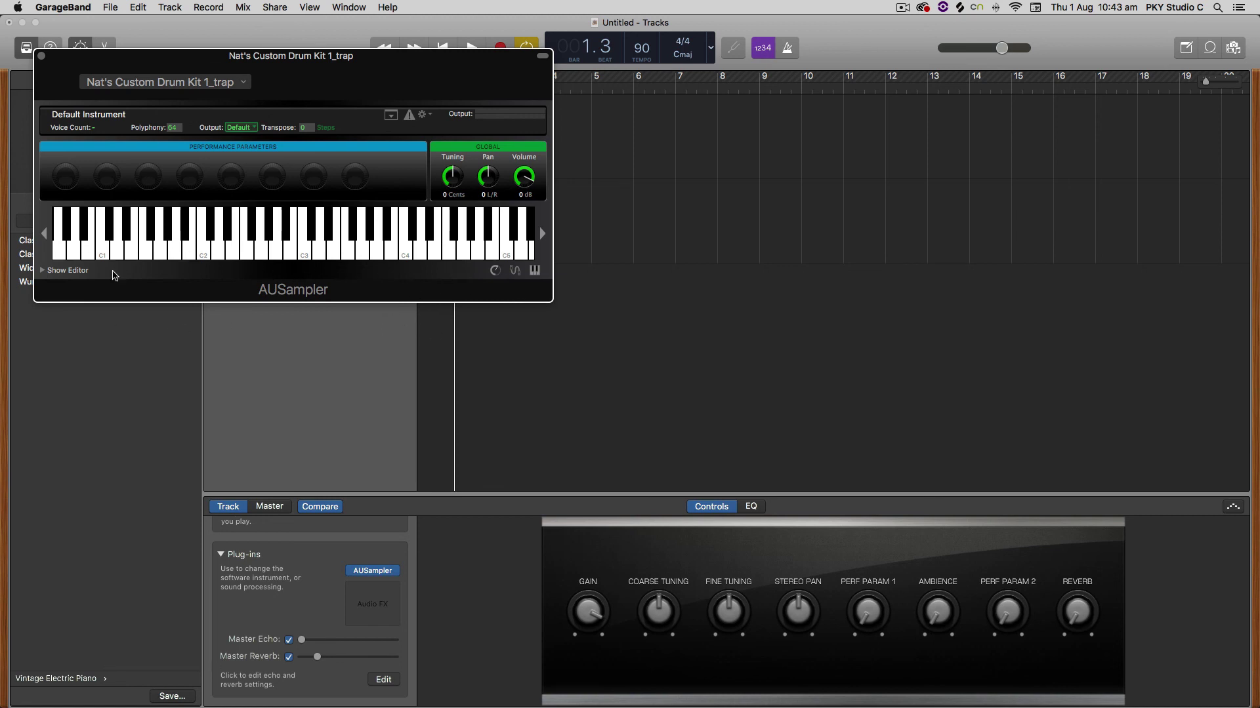
{"action": "left_click_drag", "start_coordinate": [49, 65], "coordinate": [295, 98]}
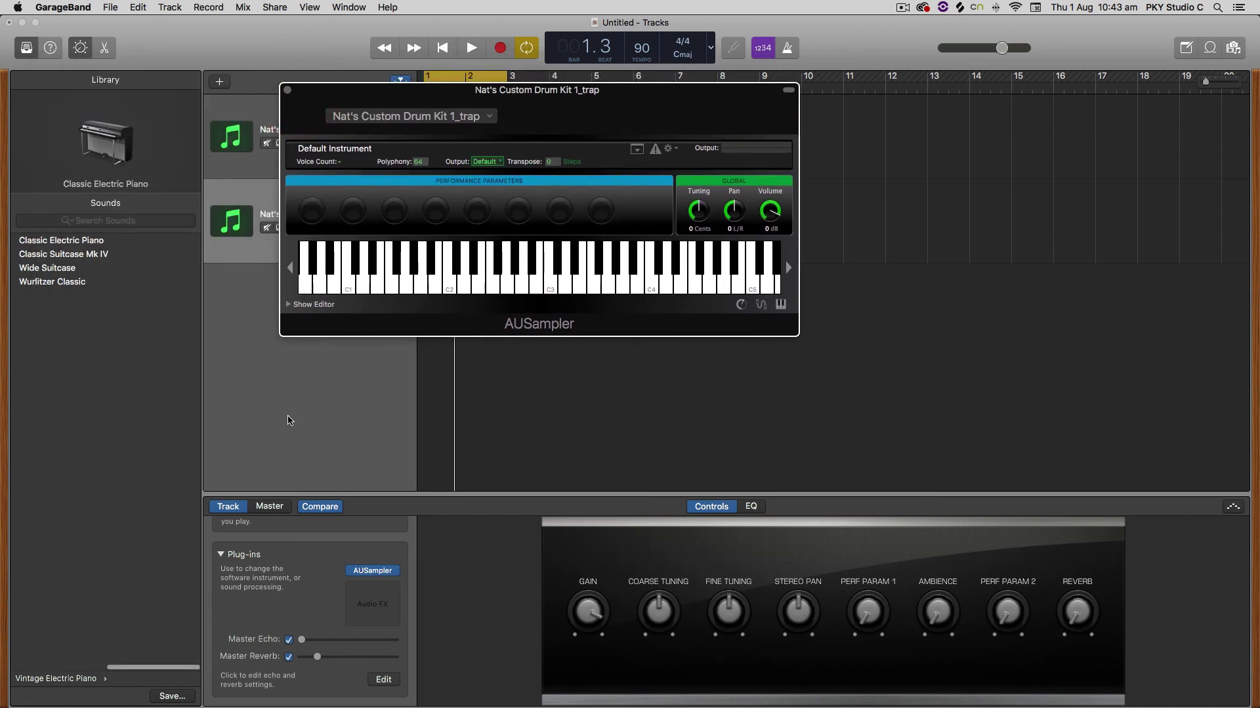
{"action": "left_click", "coordinate": [287, 90]}
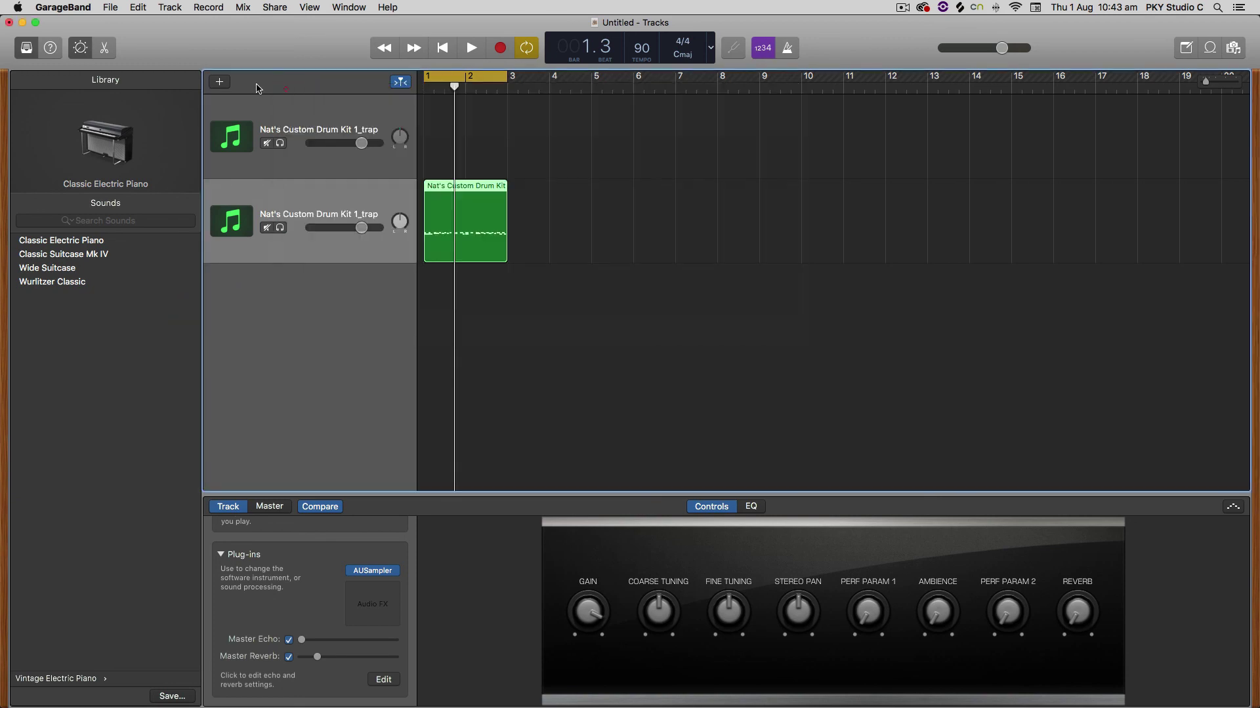
Toggle the Library back on and reopen the AUSampler window positioned over the tracks
{"action": "left_click", "coordinate": [18, 46]}
{"action": "left_click", "coordinate": [19, 47]}
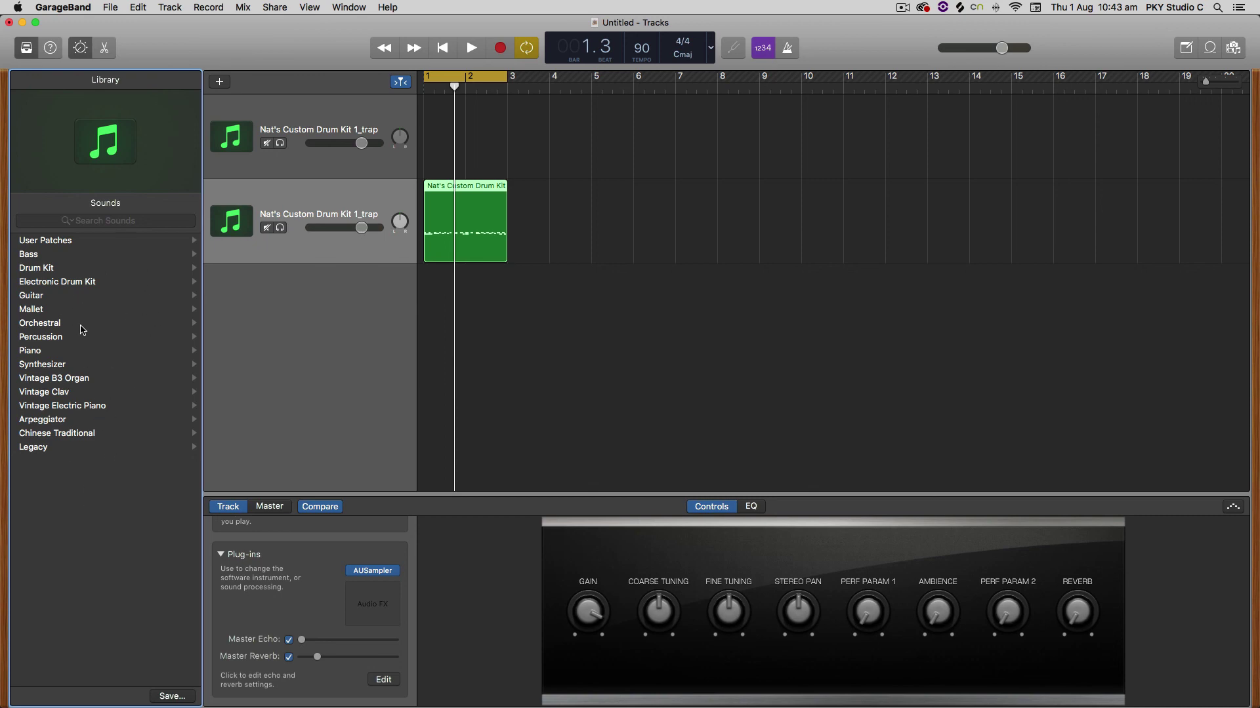
{"action": "left_click", "coordinate": [365, 199]}
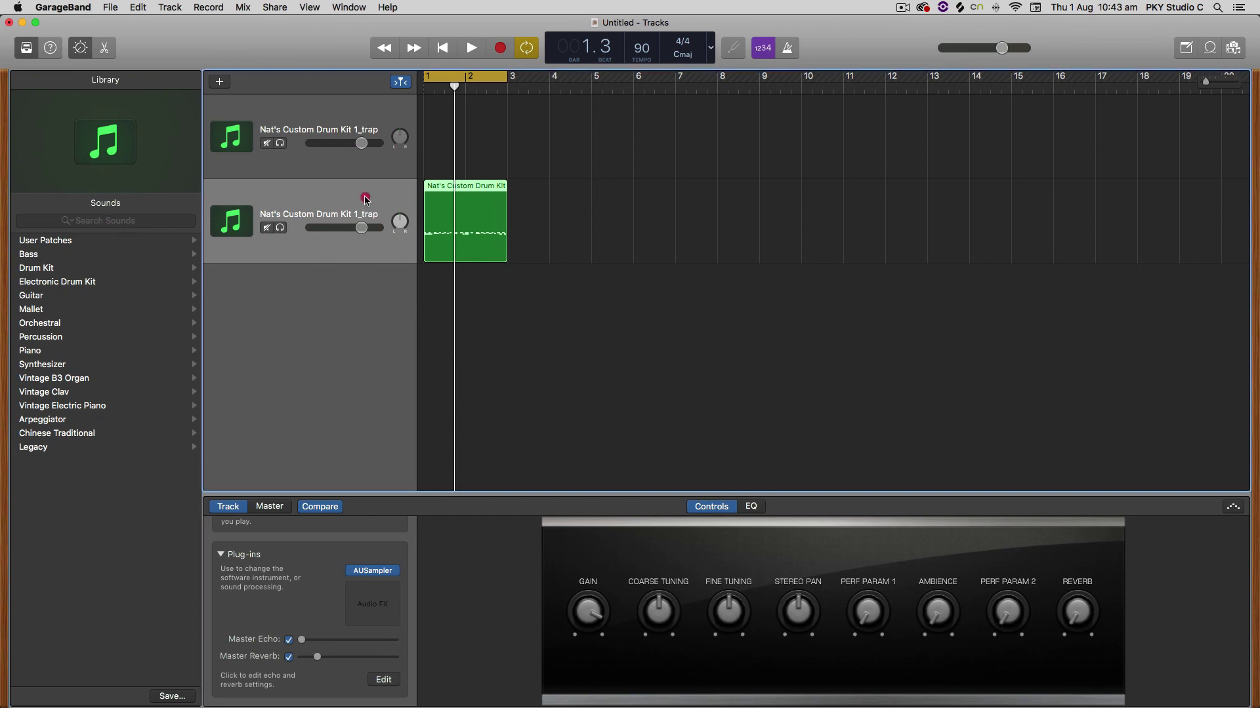
{"action": "left_click", "coordinate": [379, 571]}
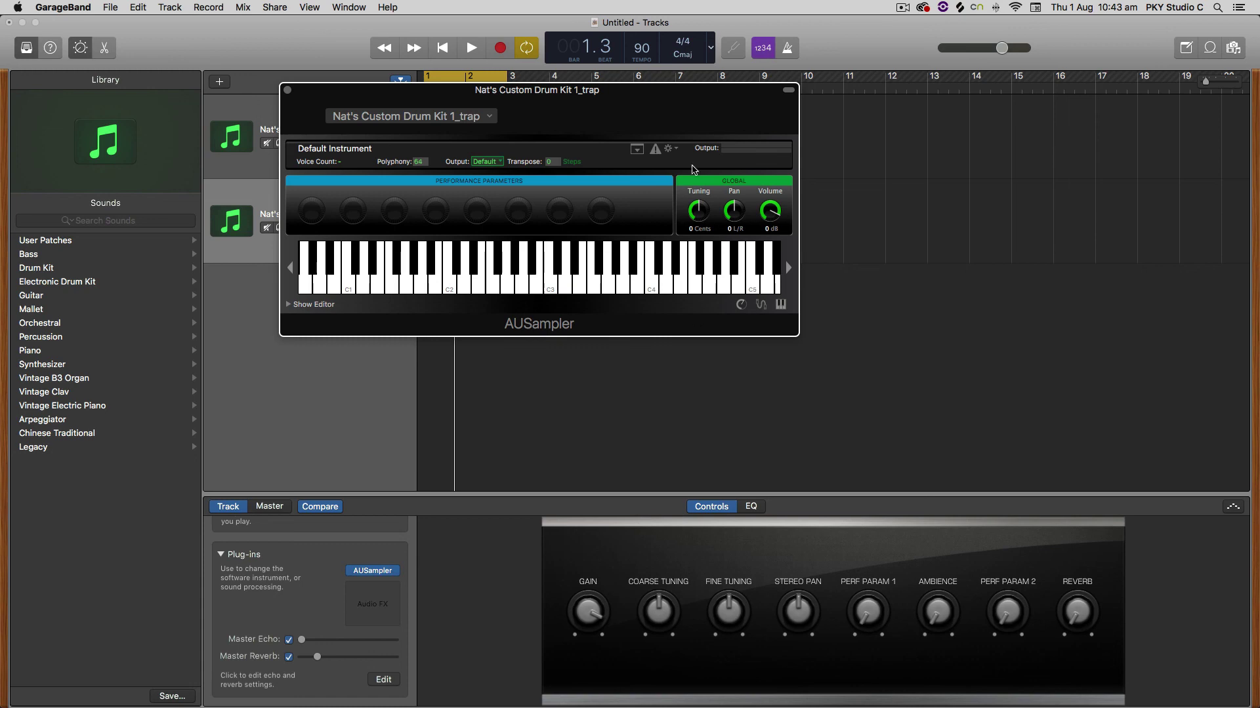
{"action": "left_click_drag", "start_coordinate": [675, 89], "coordinate": [820, 238]}
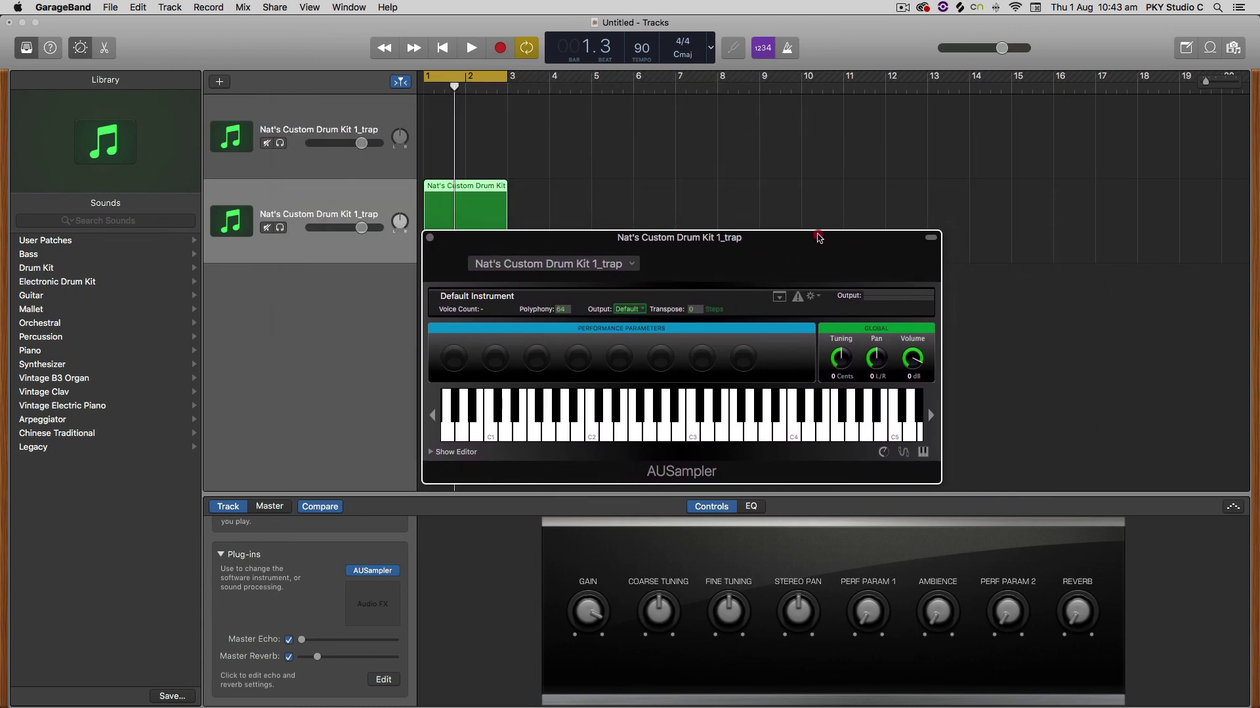
{"action": "left_click_drag", "start_coordinate": [819, 237], "coordinate": [909, 186]}
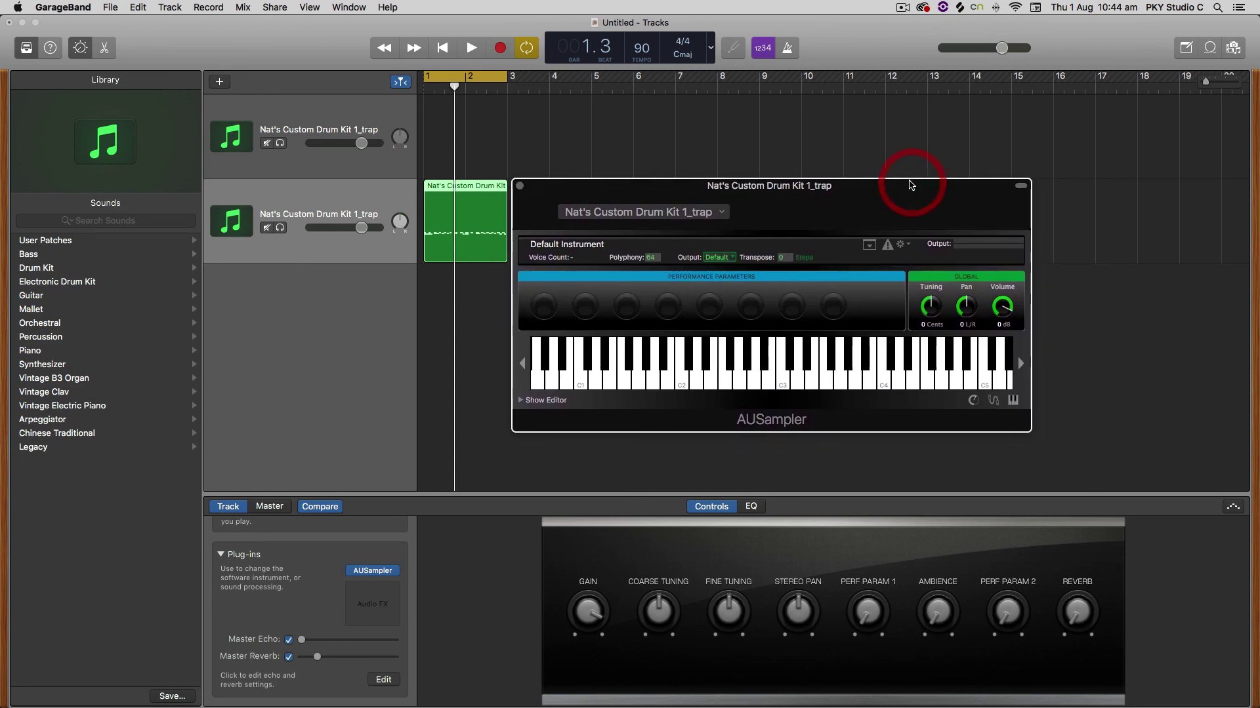